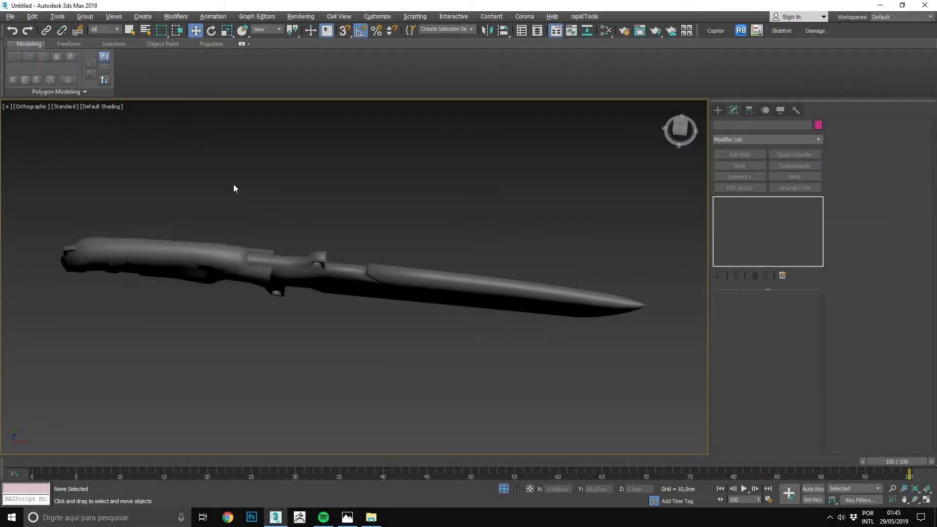
Step: Switch to the Perspective view, then select the knife piece peca_low and frame it
alt+middle_drag(233, 188, 200, 215)
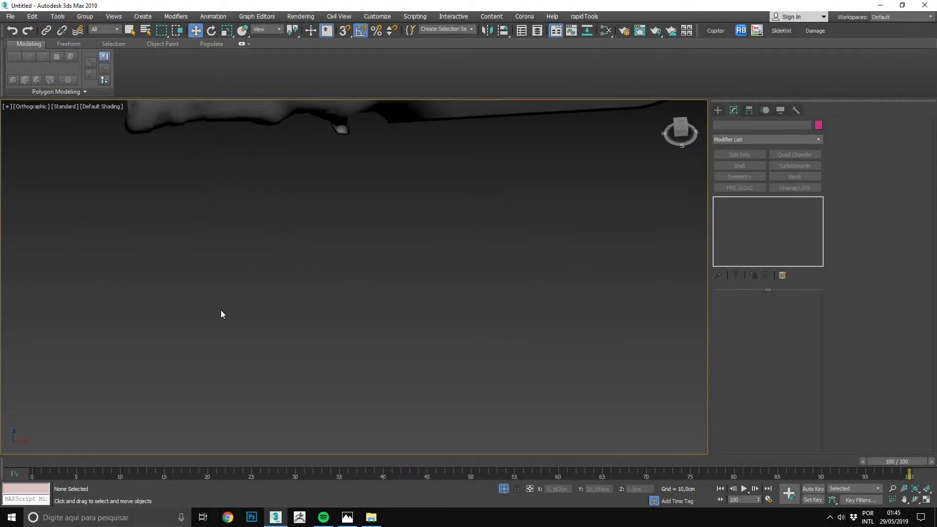
key(p)
scroll(195, 285, up, 4)
scroll(195, 285, up, 3)
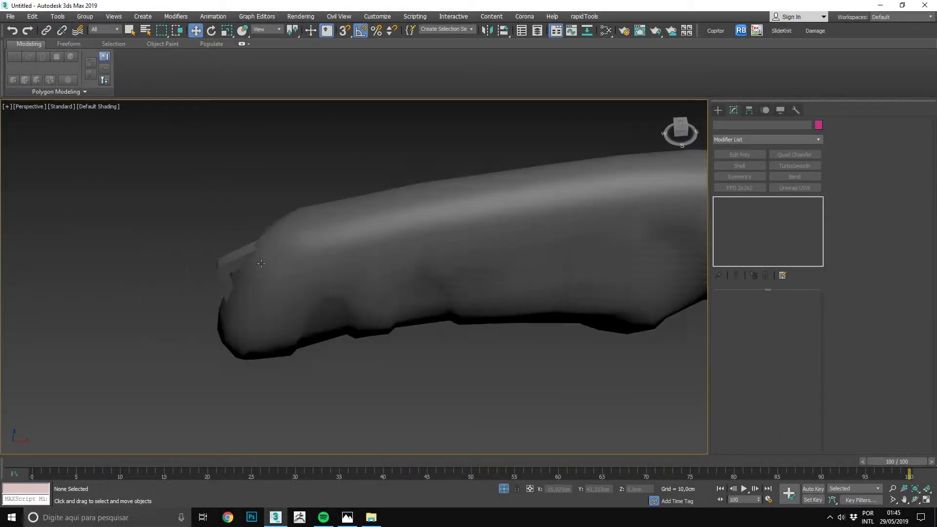
scroll(195, 285, up, 3)
click(205, 261)
key(z)
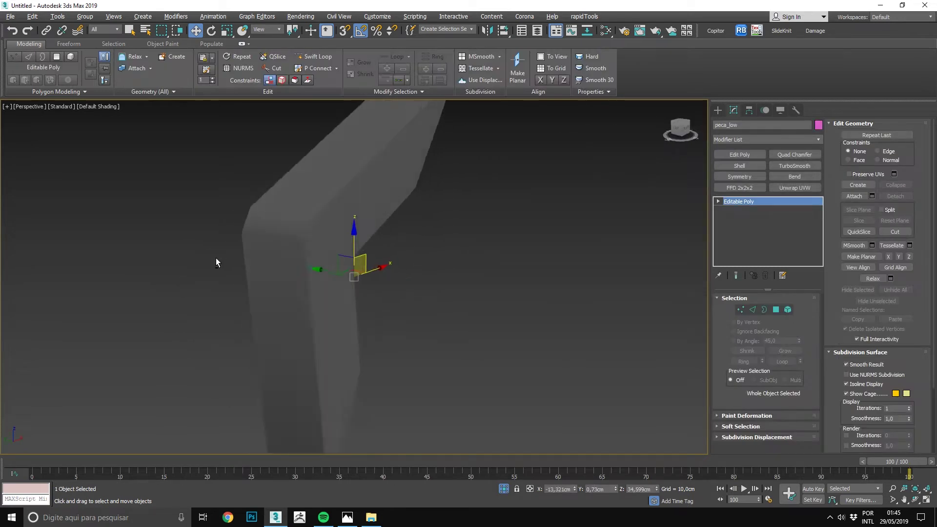
Step: Toggle edged faces on and off and orbit in close on the bent part
scroll(215, 257, down, 6)
mouse_move(215, 258)
middle_down()
mouse_move(271, 220)
mouse_move(301, 262)
middle_up()
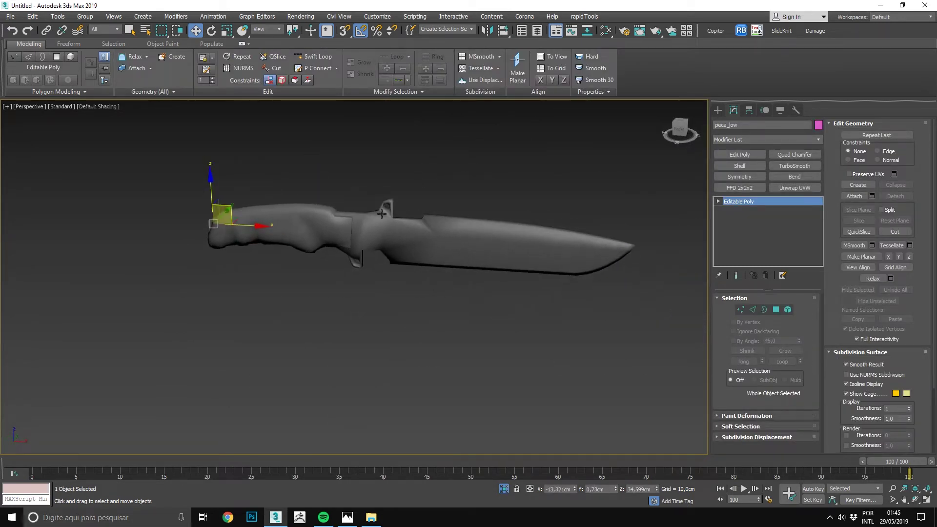
key(F4)
middle_drag(512, 270, 295, 296)
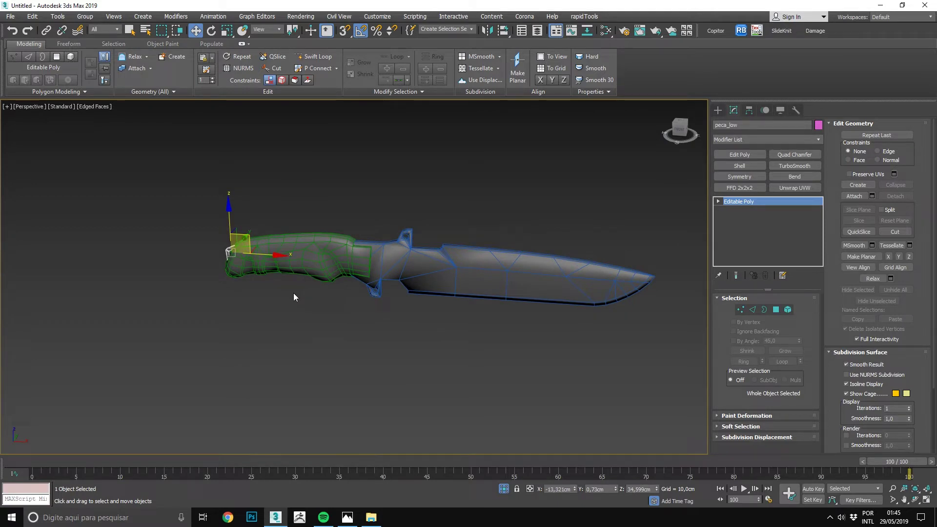
key(F4)
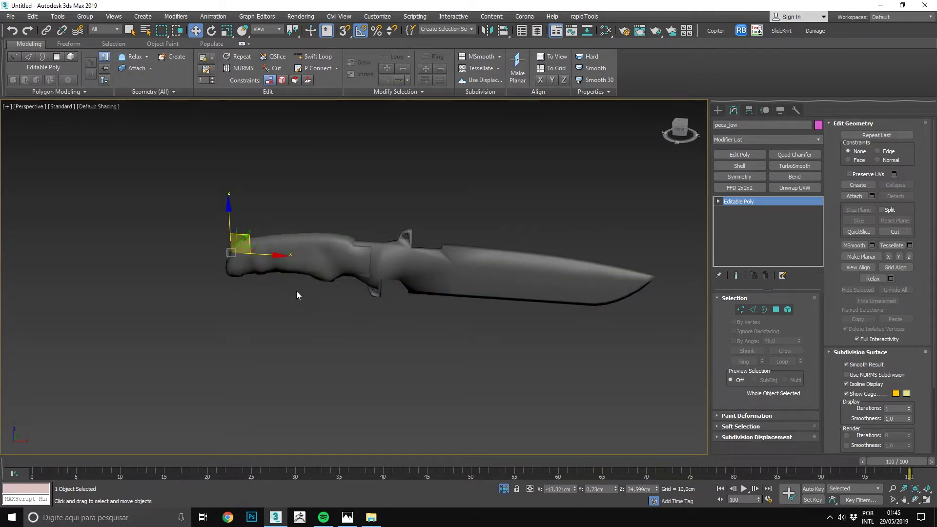
mouse_move(147, 276)
alt+middle_down()
mouse_move(156, 262)
mouse_move(203, 262)
alt+middle_up()
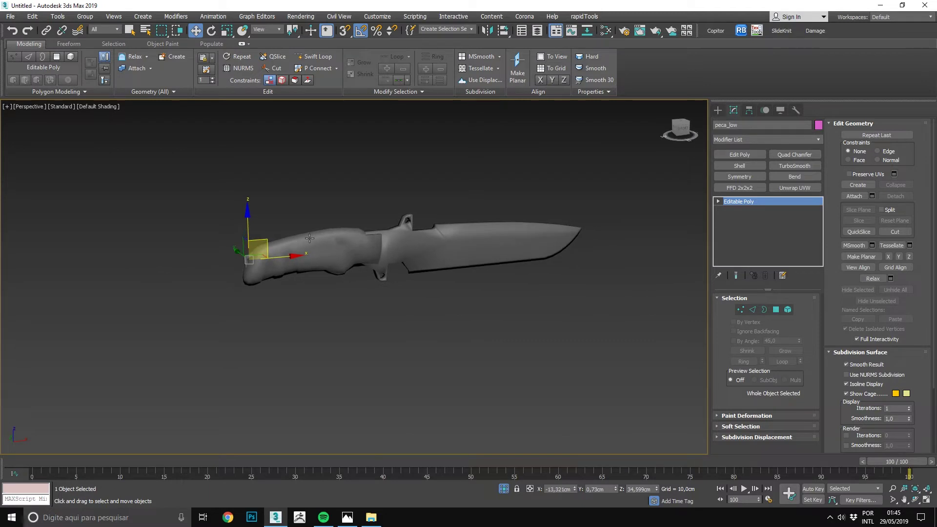
scroll(318, 249, up, 5)
mouse_move(318, 250)
alt+middle_down()
mouse_move(329, 257)
mouse_move(301, 259)
mouse_move(427, 262)
alt+middle_up()
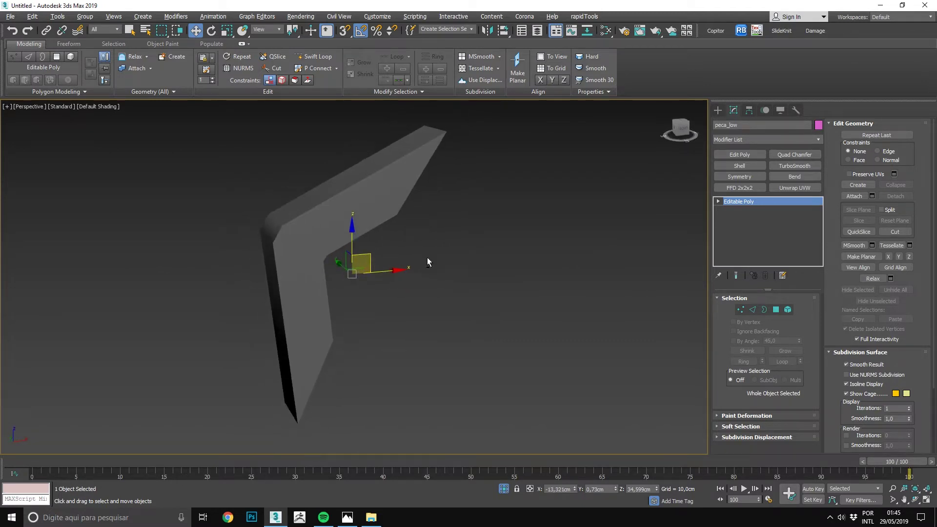
Step: Add an Unwrap UVW modifier to peca_low, then capture a viewport region with Lightshot
click(790, 187)
mouse_move(312, 225)
alt+middle_down()
mouse_move(276, 210)
mouse_move(200, 210)
mouse_move(202, 164)
mouse_move(342, 205)
mouse_move(481, 212)
mouse_move(400, 214)
mouse_move(370, 165)
alt+middle_up()
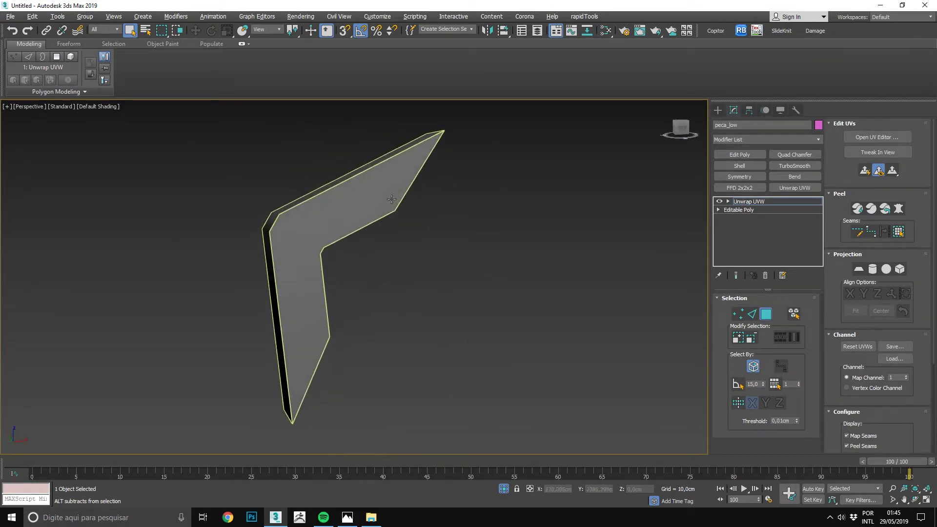
mouse_move(508, 242)
alt+middle_down()
mouse_move(398, 249)
mouse_move(387, 262)
alt+middle_up()
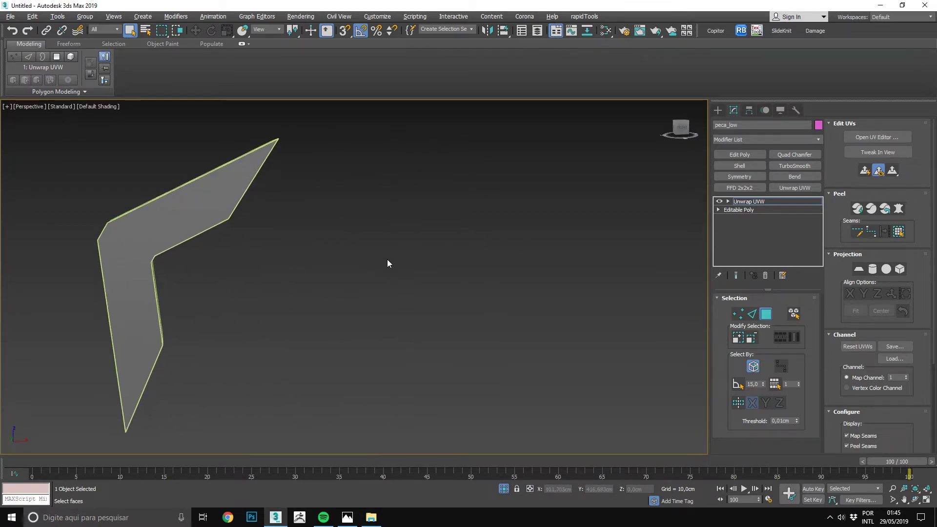
key(Print)
mouse_move(239, 137)
mouse_down()
mouse_move(696, 426)
mouse_move(702, 448)
mouse_up()
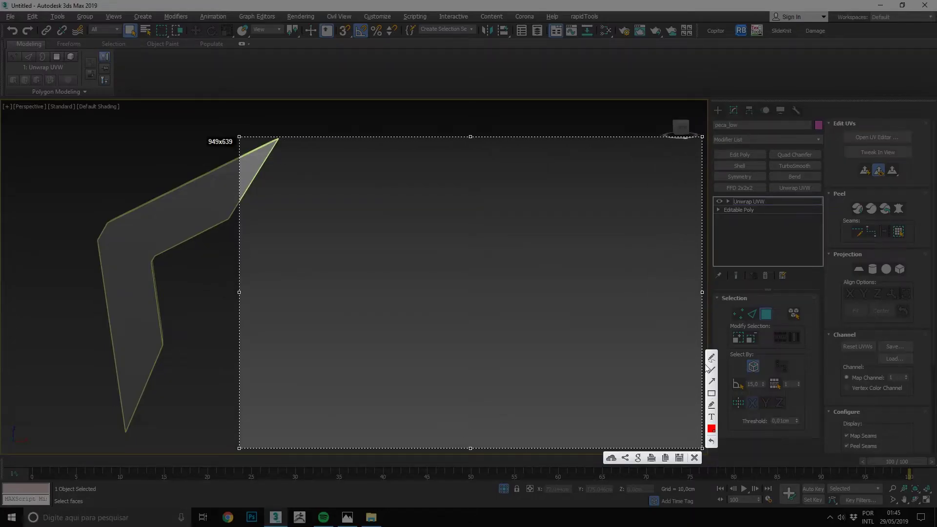
Step: Draw horizontal, vertical and diagonal red lines on the capture, then close it
drag(331, 217, 444, 216)
drag(443, 216, 443, 337)
drag(430, 236, 481, 184)
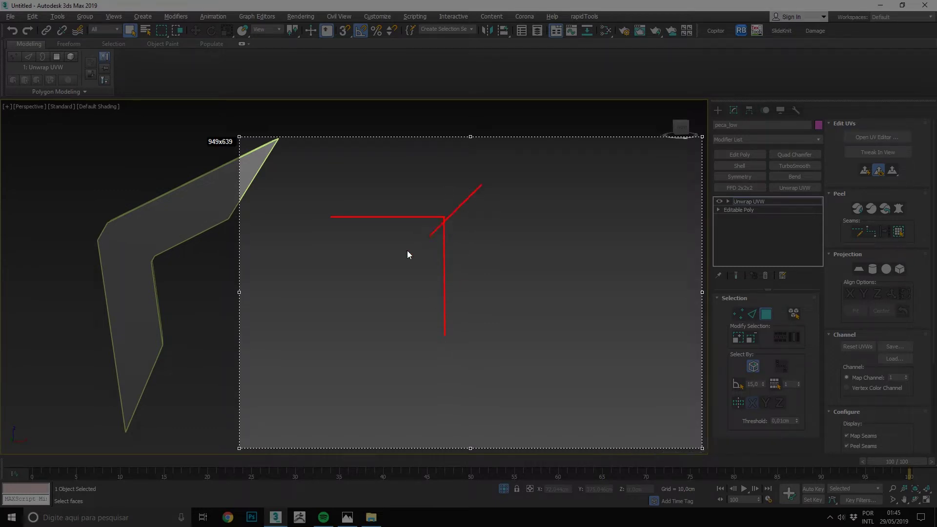
drag(397, 257, 397, 257)
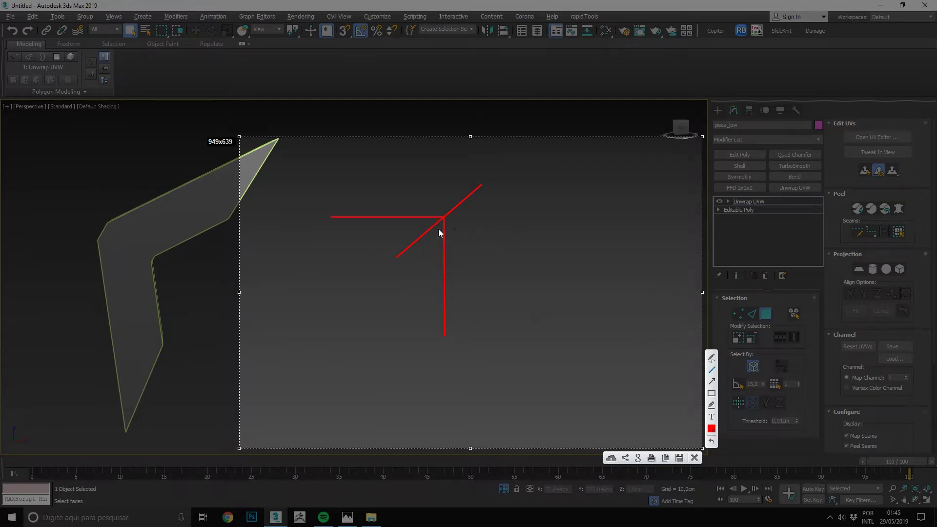
key(Escape)
scroll(243, 202, up, 5)
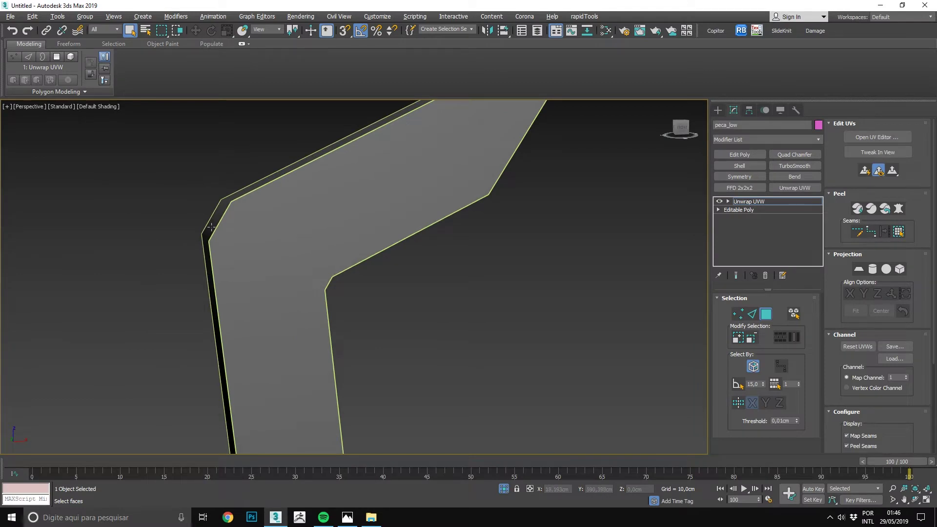
Step: Select the thin side face of peca_low and switch to the Front view
click(229, 200)
middle_drag(234, 205, 371, 206)
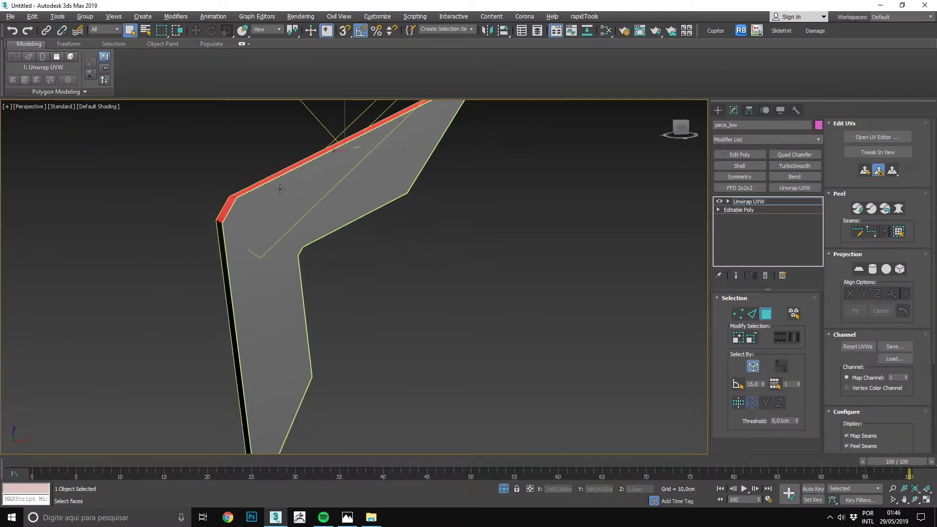
key(super)
key(Escape)
key(f)
scroll(544, 279, down, 5)
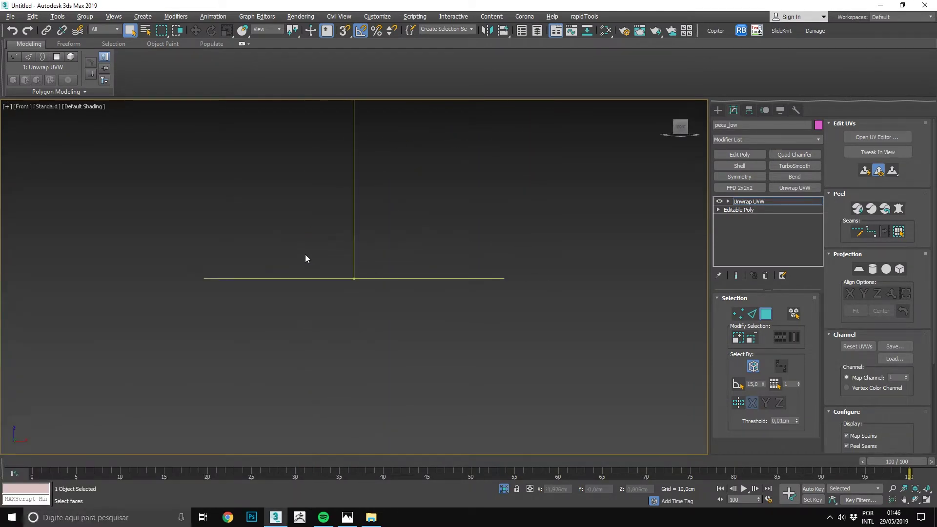
scroll(399, 276, down, 3)
scroll(399, 274, up, 3)
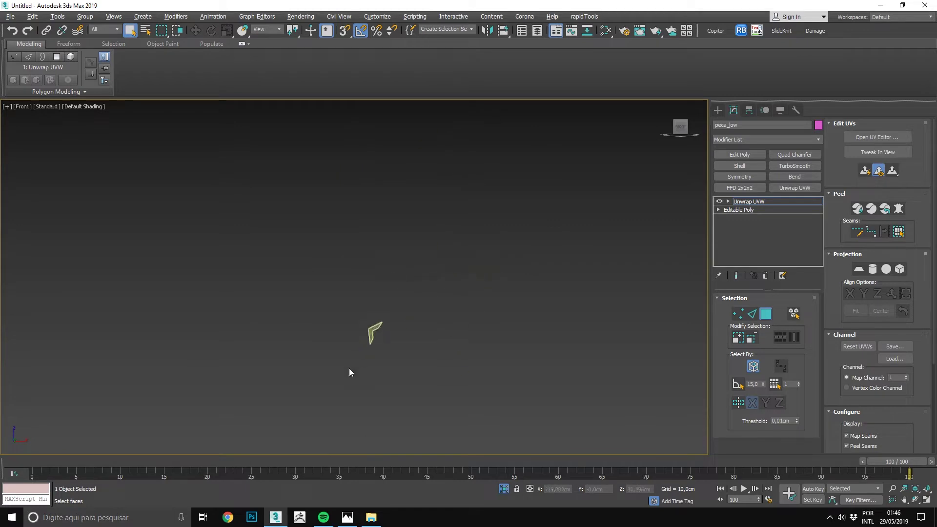
scroll(451, 217, up, 5)
scroll(430, 226, up, 3)
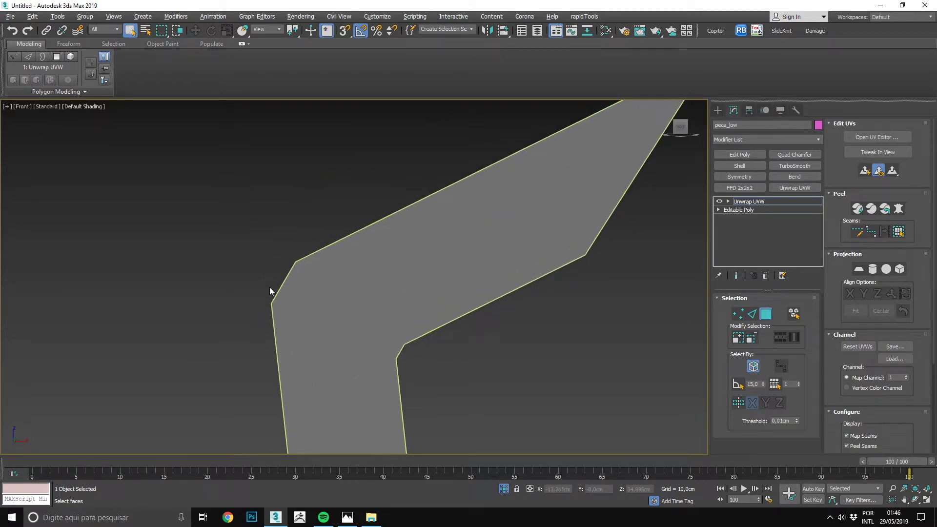
scroll(298, 283, down, 3)
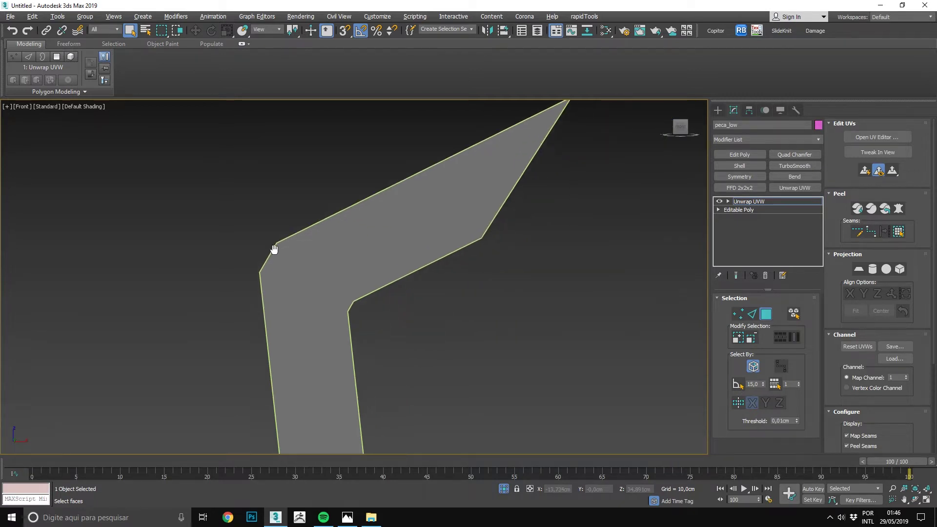
Step: Add the top and side faces to the selection, orbiting around the bend
alt+middle_drag(274, 253, 289, 239)
ctrl+click(289, 239)
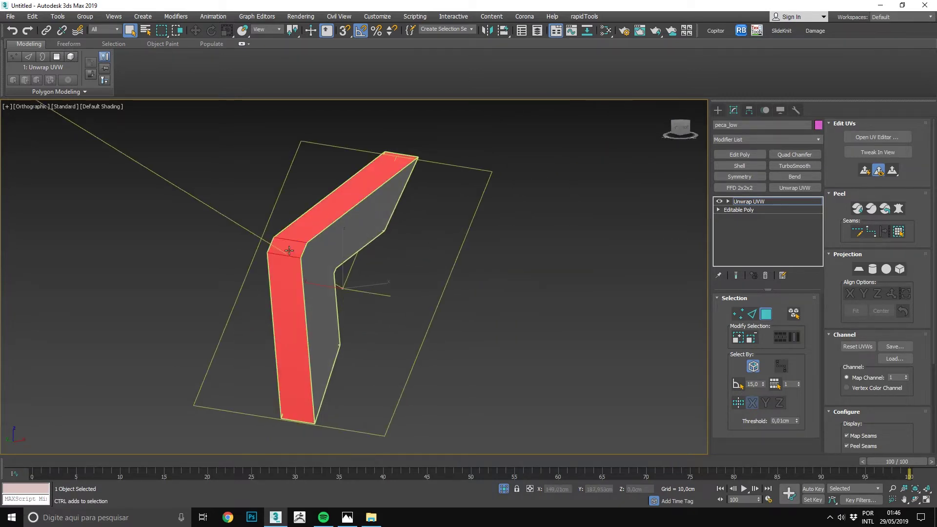
scroll(414, 254, up, 3)
scroll(419, 255, down, 3)
mouse_move(418, 255)
alt+middle_down()
mouse_move(456, 231)
mouse_move(393, 195)
mouse_move(387, 261)
mouse_move(469, 278)
mouse_move(388, 273)
alt+middle_up()
scroll(417, 209, up, 2)
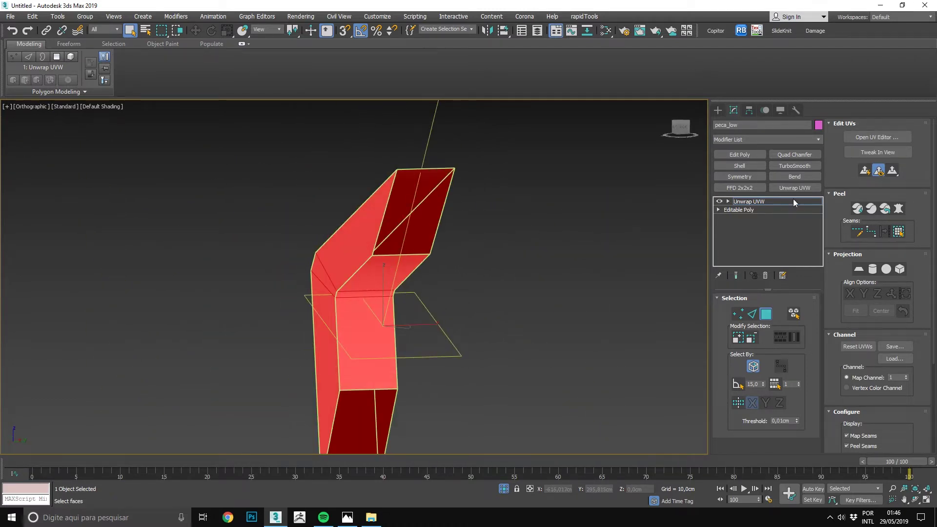
Step: Open the UV editor for peca_low and clear its face selection
click(857, 208)
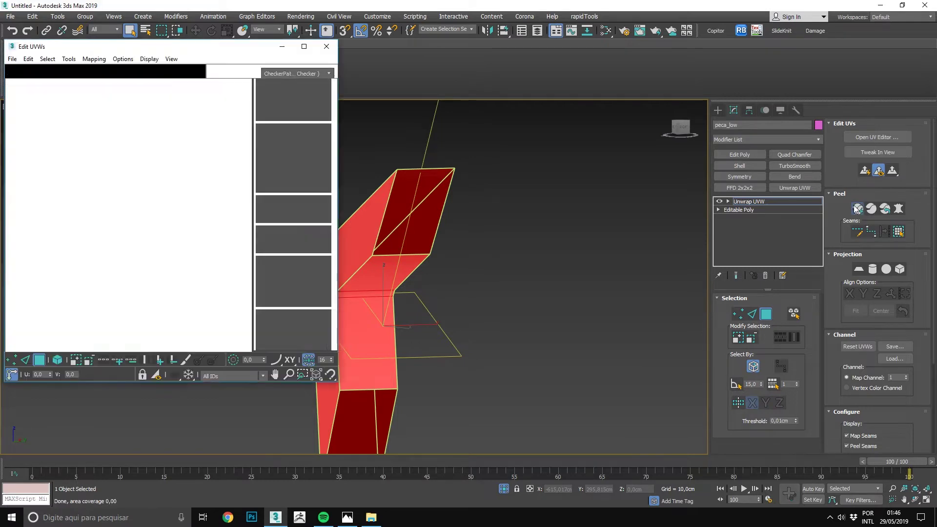
click(144, 171)
scroll(184, 233, down, 2)
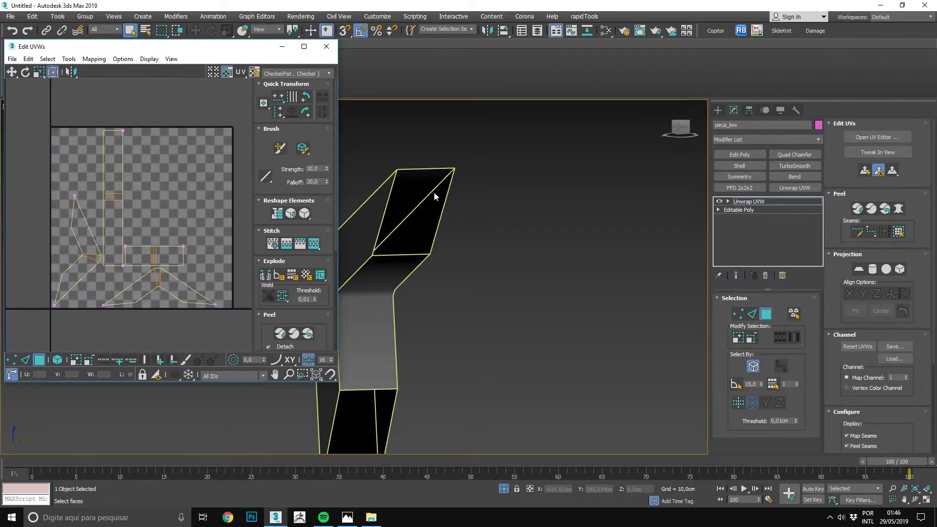
alt+middle_drag(434, 192, 550, 200)
Step: Undo to remove the Unwrap UVW modifier, then bring up the viewport quad menu
key(ctrl+z)
mouse_move(551, 276)
alt+middle_down()
mouse_move(522, 219)
mouse_move(479, 205)
alt+middle_up()
right_click(614, 238)
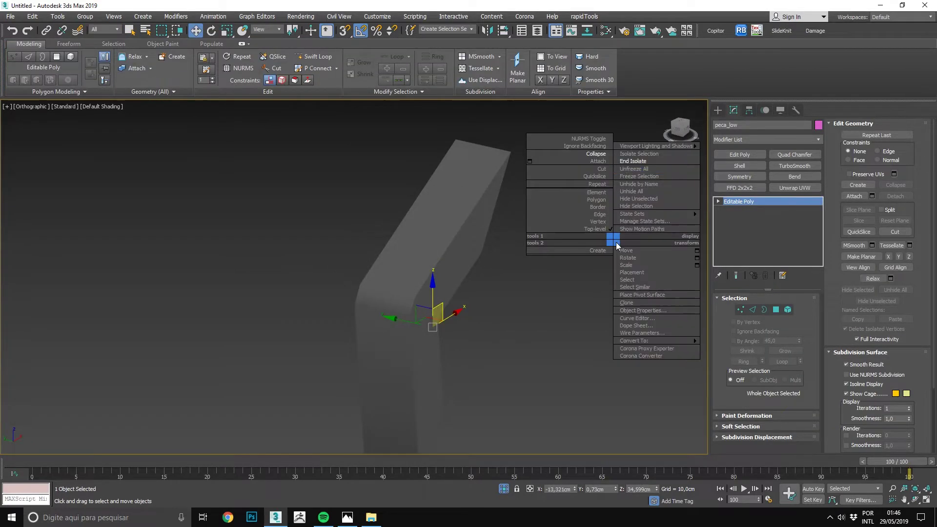
Step: Select handle_low with edged faces shown, in the Top view, zoomed and isolated
click(629, 166)
alt+middle_drag(340, 194, 399, 130)
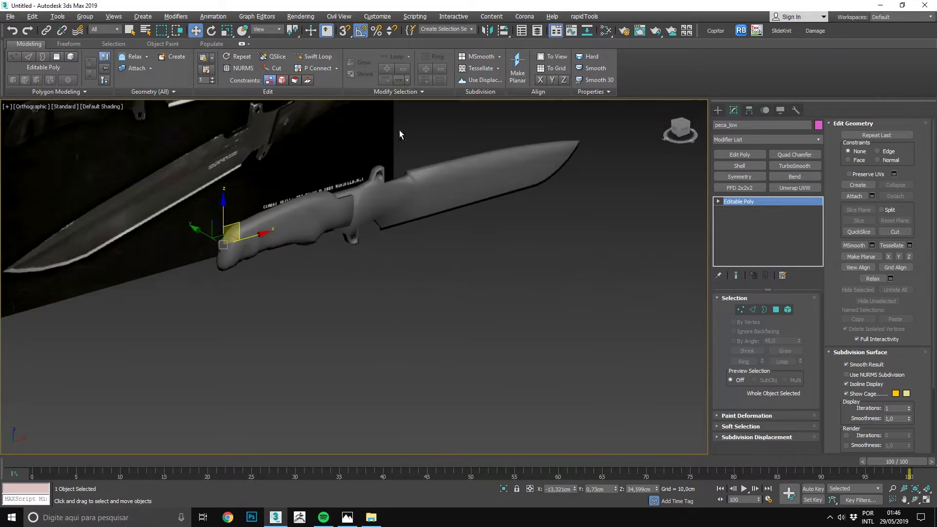
scroll(398, 134, up, 4)
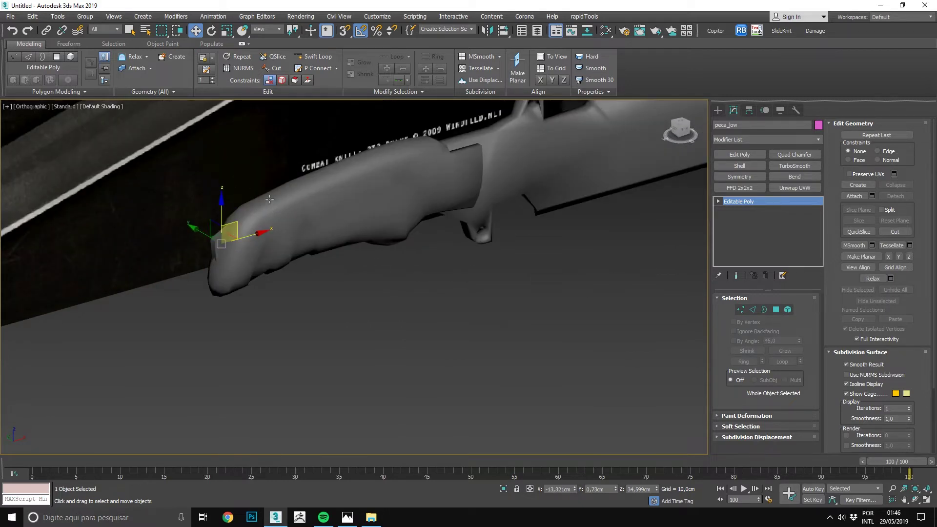
middle_drag(507, 237, 596, 269)
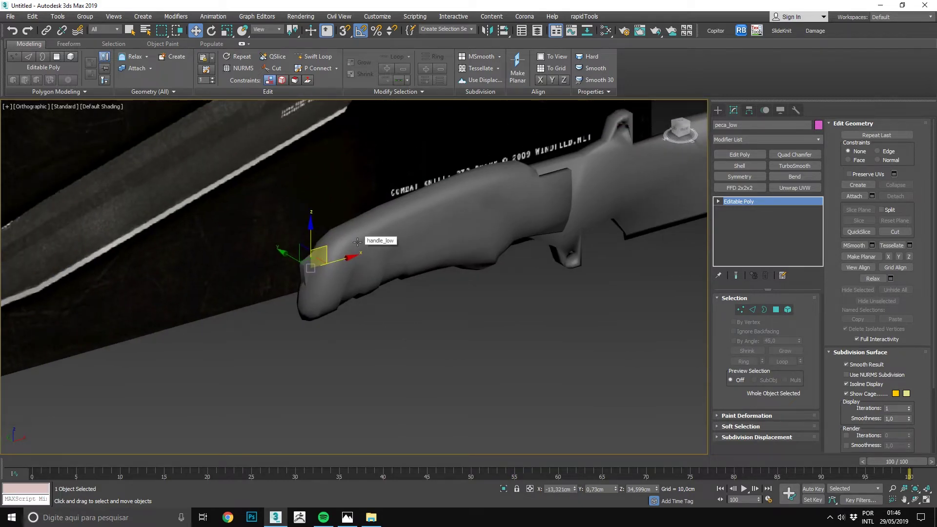
click(363, 235)
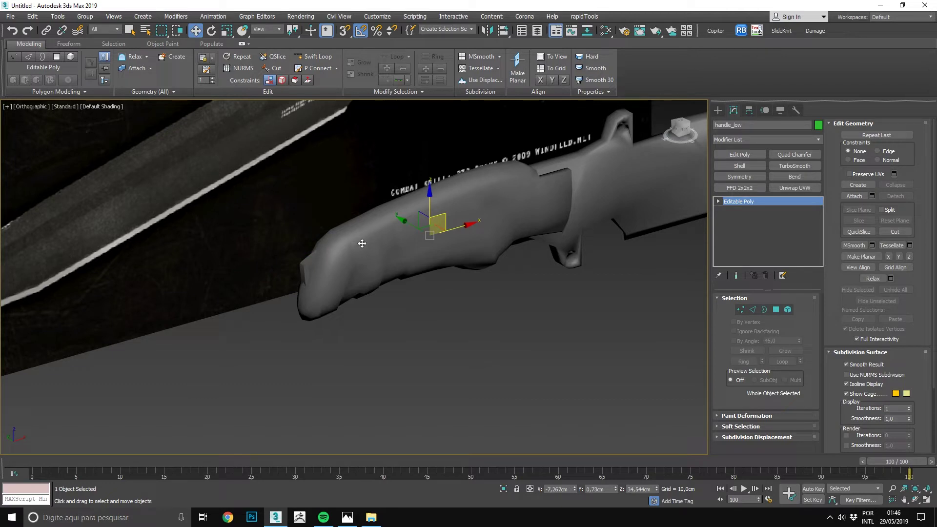
key(F4)
key(t)
key(z)
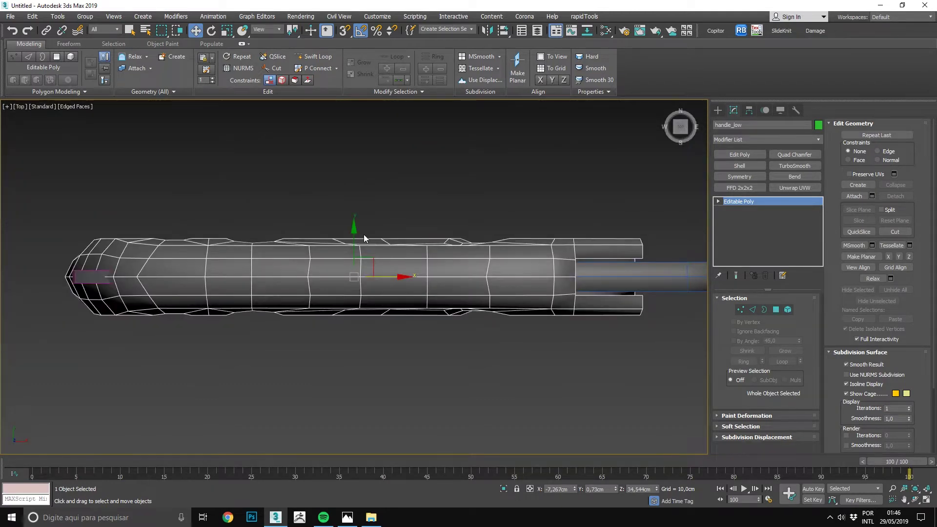
key(alt+q)
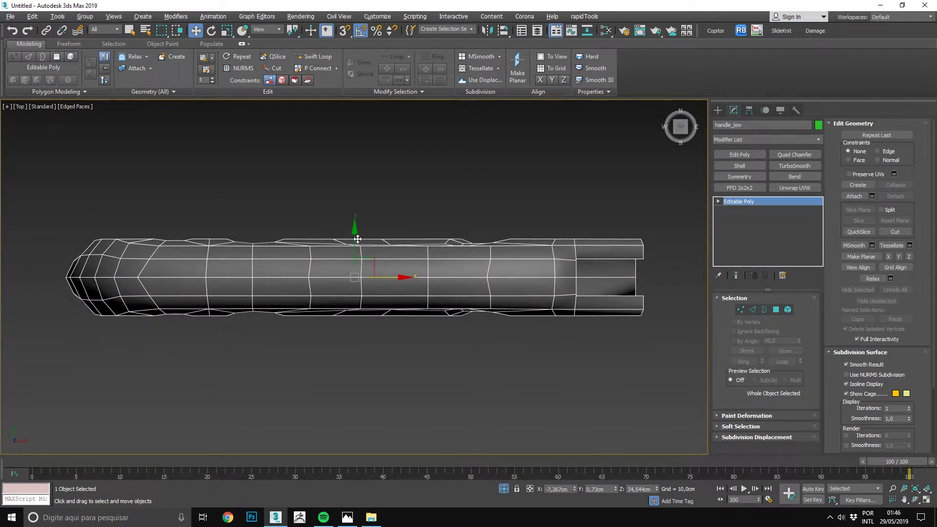
Step: Delete the handle's upper-half polygons and orbit around to inspect the open cut
drag(39, 130, 385, 207)
key(4)
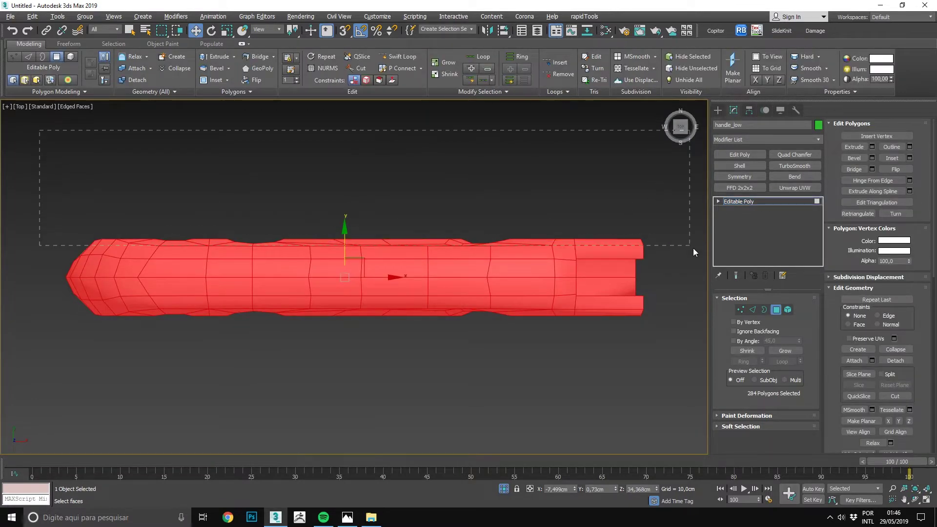
drag(693, 248, 704, 268)
key(Delete)
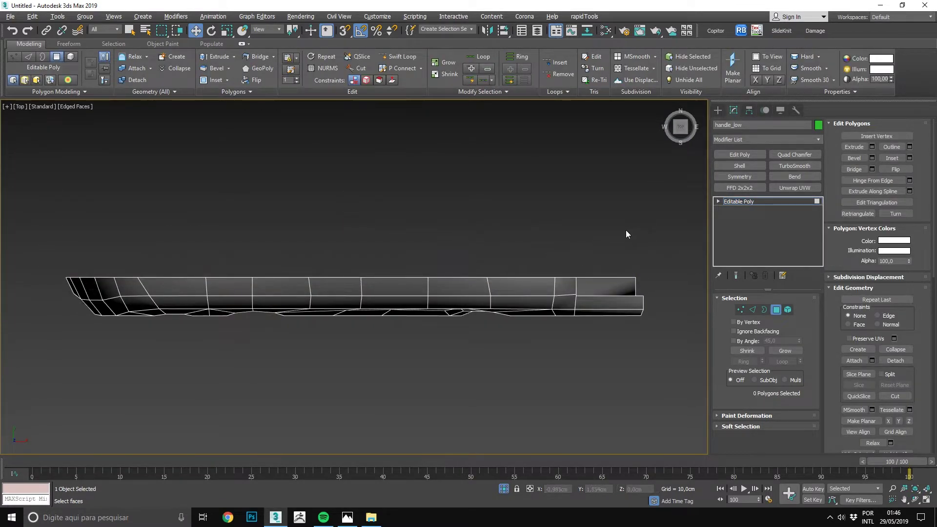
key(4)
mouse_move(375, 301)
alt+middle_down()
mouse_move(372, 184)
mouse_move(330, 184)
mouse_move(411, 208)
alt+middle_up()
mouse_move(616, 254)
alt+middle_down()
mouse_move(537, 261)
mouse_move(311, 211)
mouse_move(371, 214)
alt+middle_up()
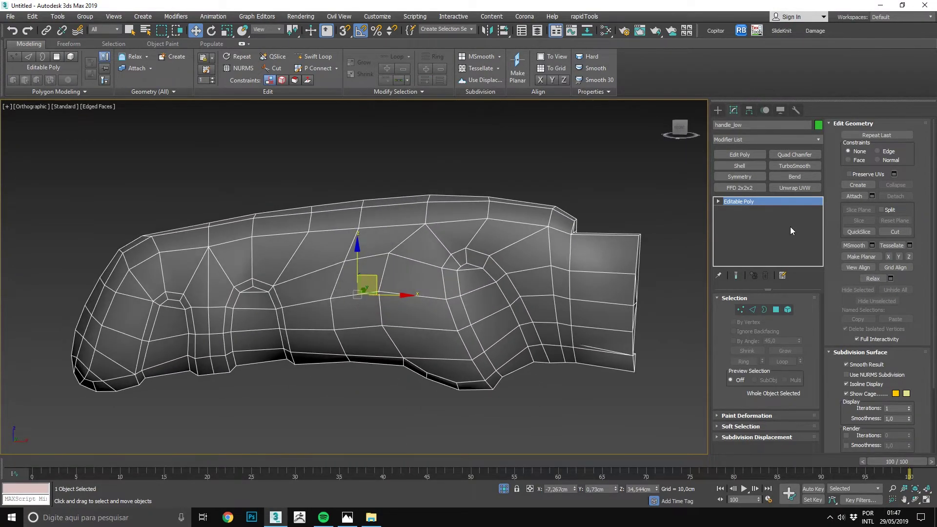
Step: Add an Unwrap UVW modifier to handle_low and open the UV editor
click(793, 190)
click(862, 138)
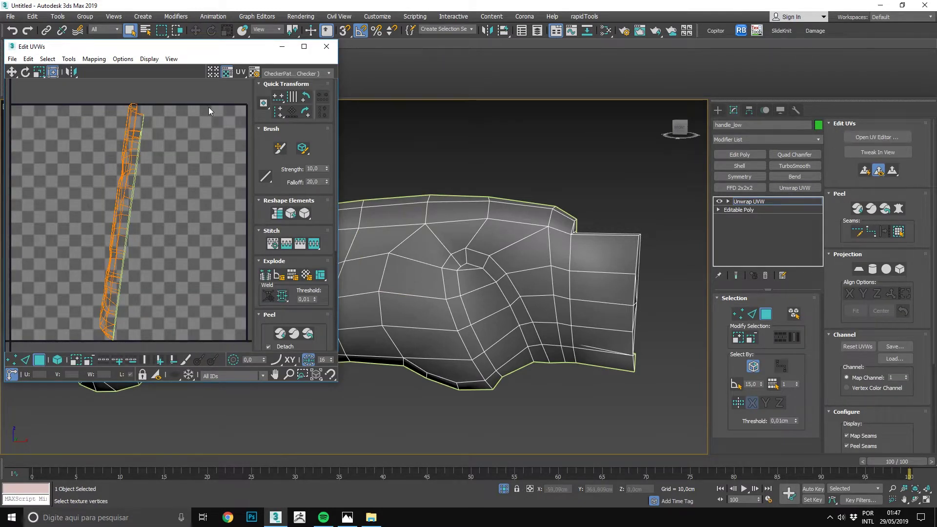
scroll(502, 203, up, 2)
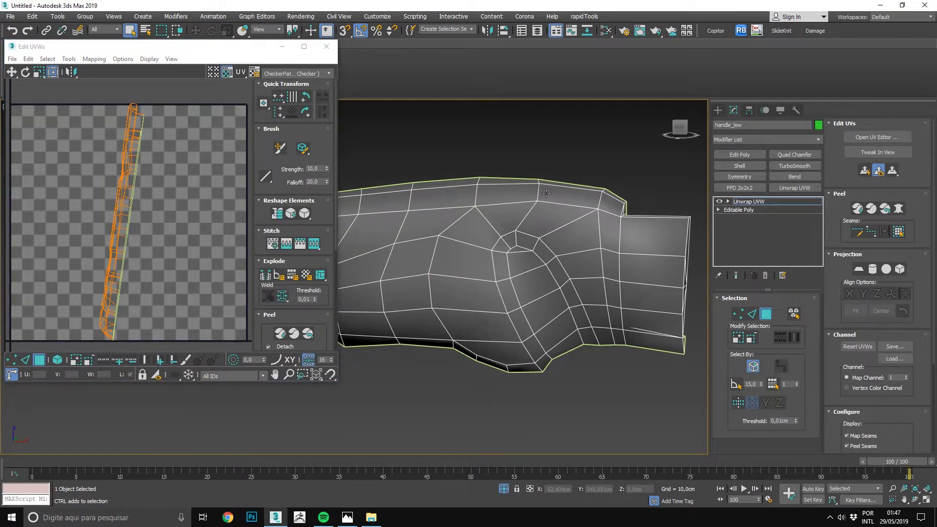
Step: Quick Planar Map all handle faces, clear the selection, and leave the texture list unchanged
click(551, 193)
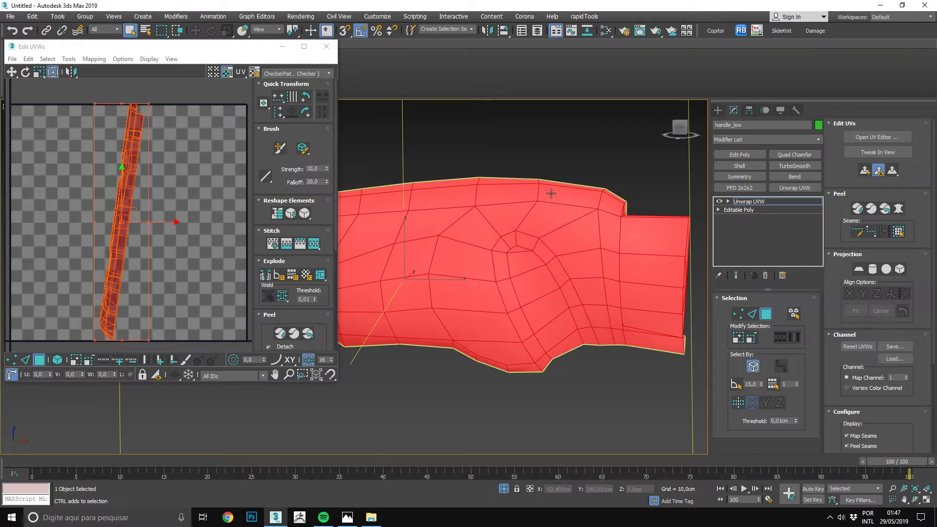
click(866, 171)
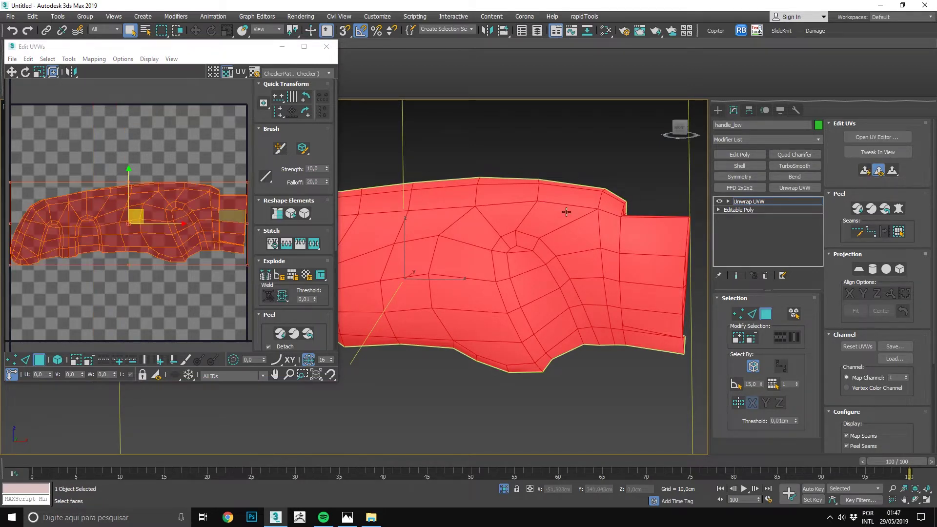
scroll(174, 148, down, 2)
scroll(174, 148, up, 2)
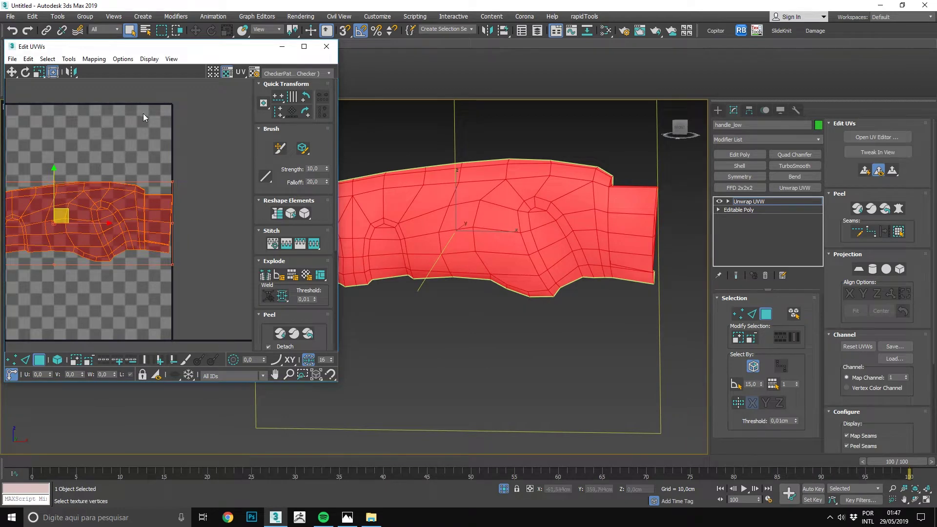
click(507, 145)
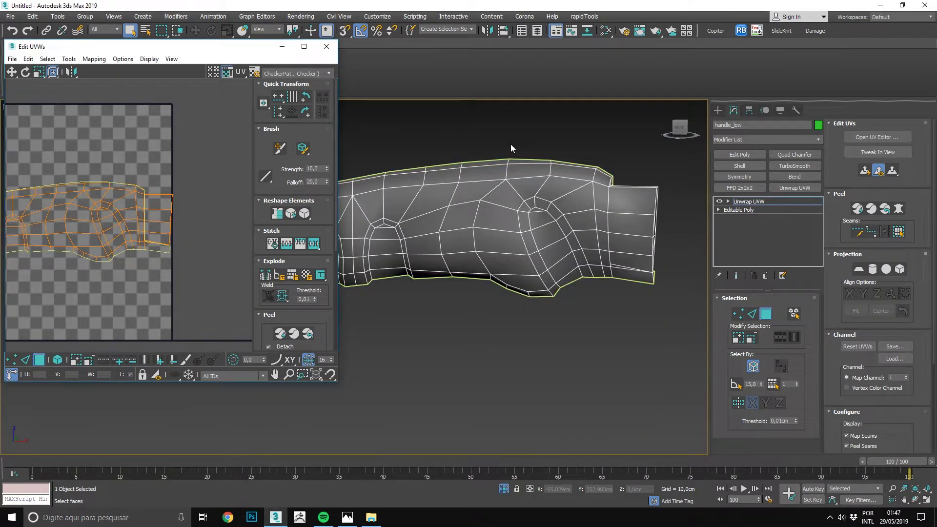
click(320, 72)
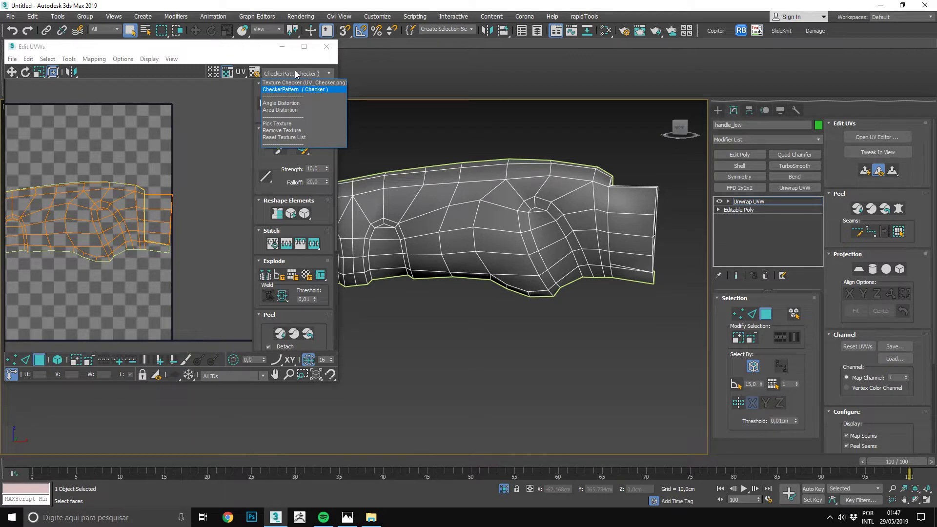
click(66, 50)
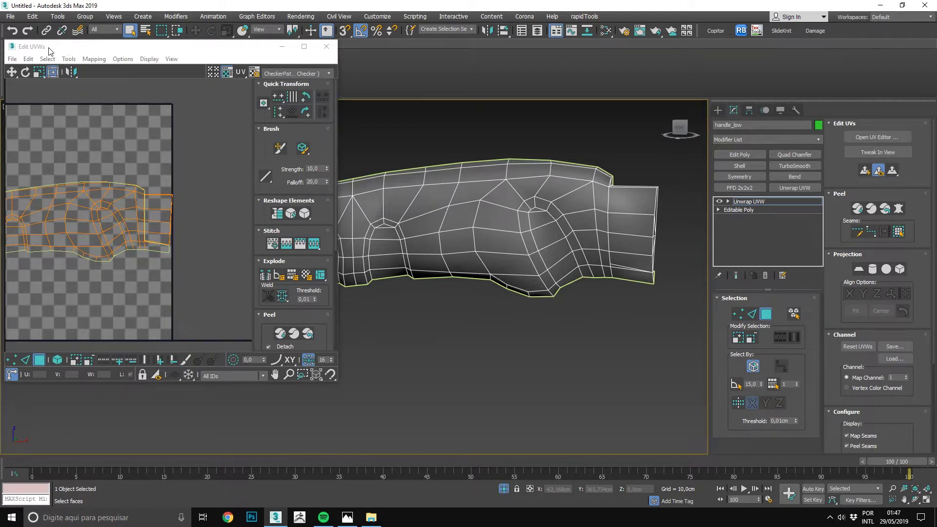
Step: Preview the handle with the UV_Checker texture and select a face on its left end
click(293, 74)
click(299, 83)
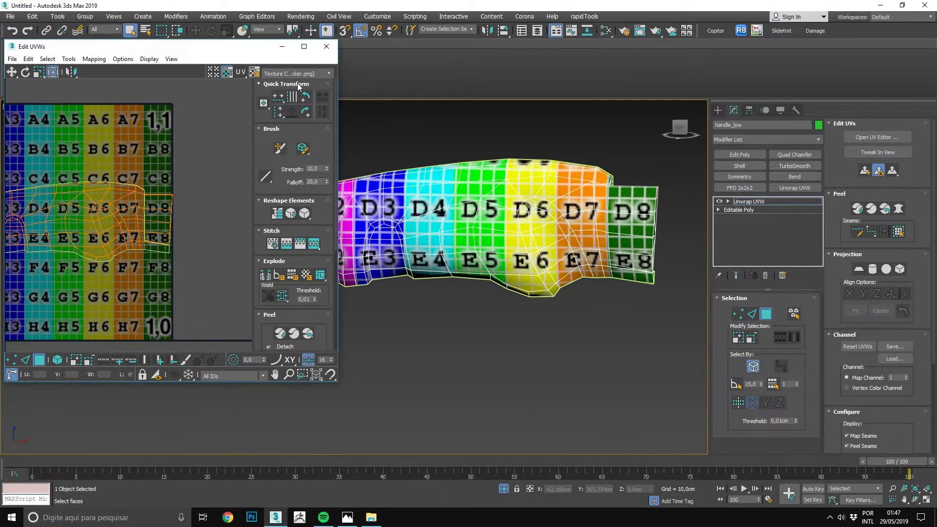
mouse_move(549, 184)
alt+middle_down()
mouse_move(556, 193)
mouse_move(466, 223)
alt+middle_up()
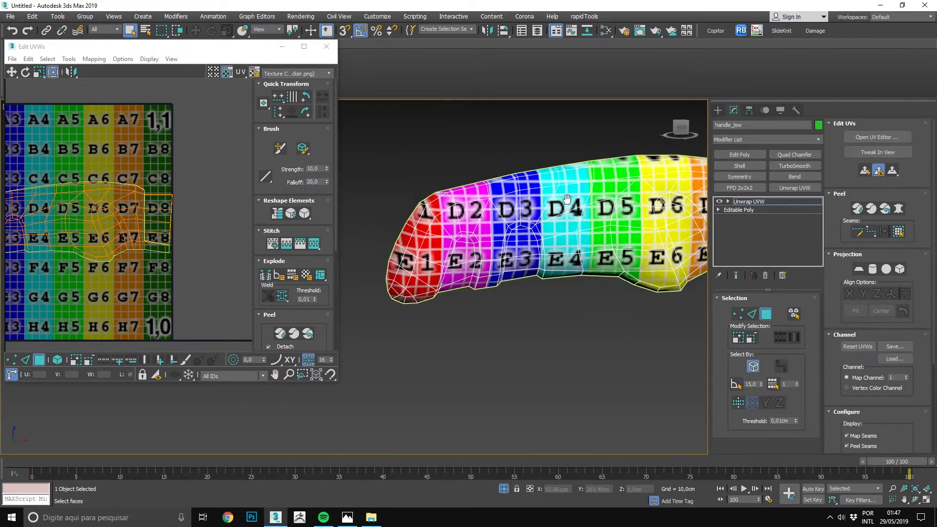
scroll(466, 223, up, 2)
scroll(466, 223, up, 2)
click(401, 229)
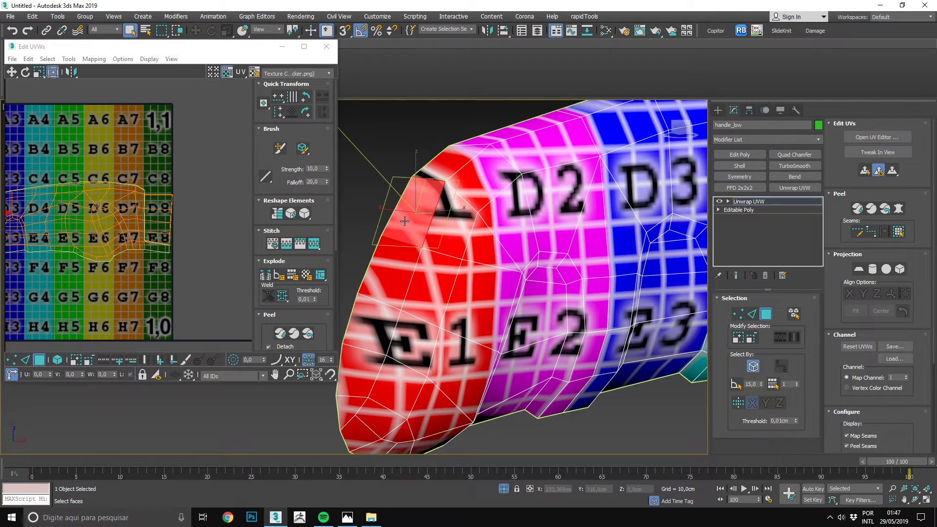
Step: Select faces along the handle's side toward the D3 cell to check their UV placement
alt+middle_drag(450, 200, 501, 192)
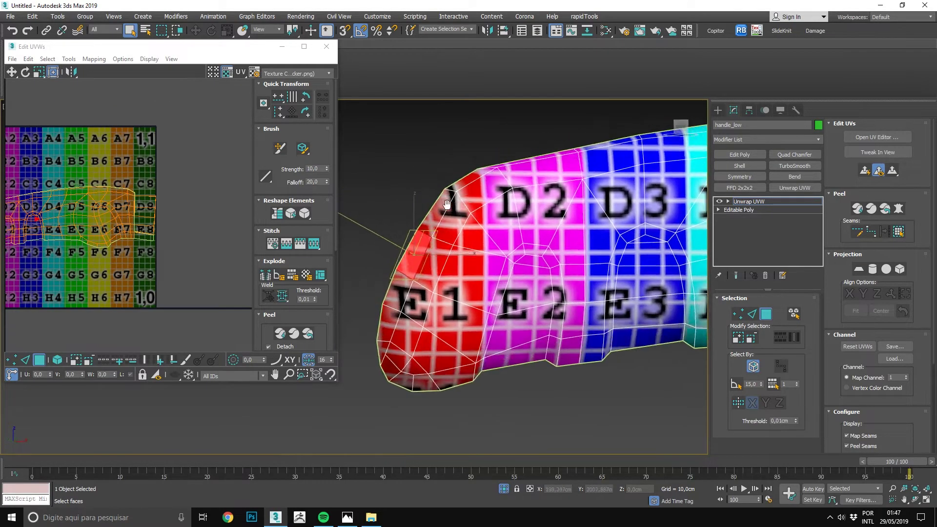
scroll(500, 192, up, 3)
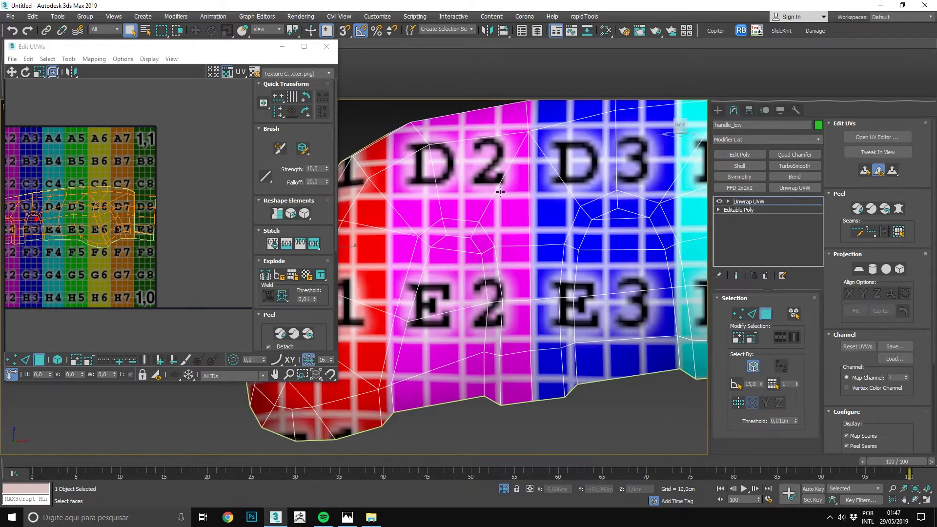
click(524, 209)
click(554, 191)
click(569, 161)
mouse_move(568, 161)
alt+middle_down()
mouse_move(551, 205)
mouse_move(430, 293)
alt+middle_up()
Step: Check the end-strip and bottom-strip faces, orbiting to see the handle edge-on
click(430, 293)
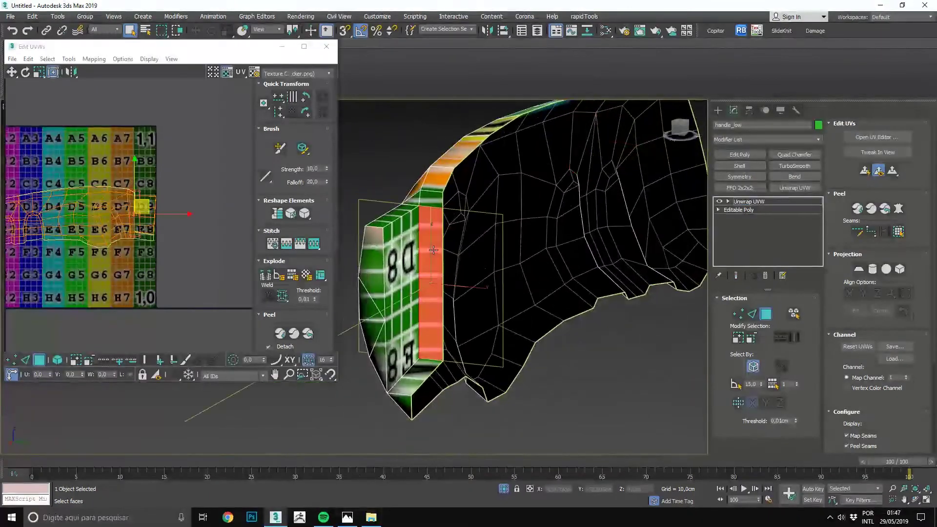
click(410, 390)
mouse_move(415, 388)
alt+middle_down()
mouse_move(415, 342)
mouse_move(371, 292)
alt+middle_up()
scroll(415, 342, up, 3)
scroll(418, 333, down, 3)
scroll(167, 237, up, 3)
mouse_move(459, 283)
alt+middle_down()
mouse_move(488, 275)
mouse_move(370, 314)
mouse_move(538, 316)
mouse_move(537, 268)
mouse_move(434, 262)
alt+middle_up()
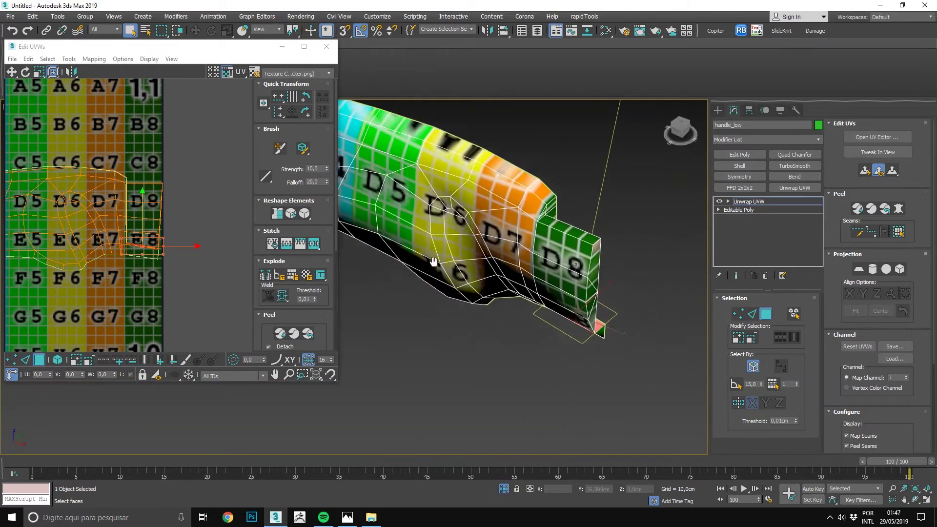
Step: In Edge mode, select the corner, top and vertical border edges of the D8 end block
scroll(434, 262, up, 3)
key(2)
scroll(529, 185, up, 3)
click(539, 178)
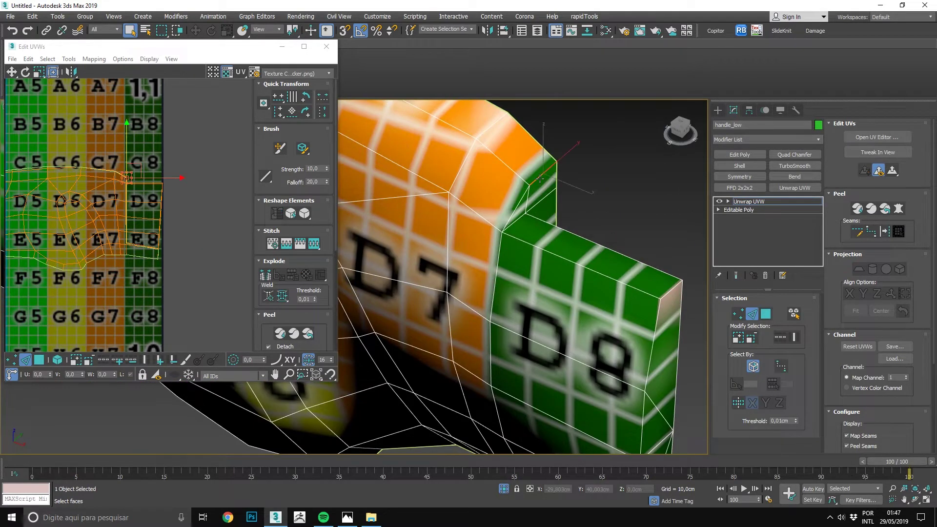
ctrl+click(515, 239)
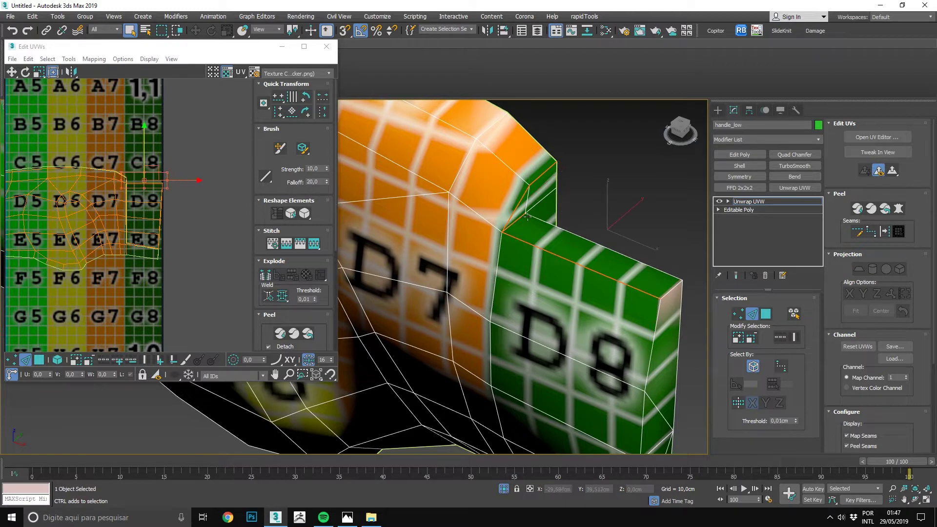
mouse_move(608, 233)
alt+middle_down()
mouse_move(595, 272)
mouse_move(594, 370)
alt+middle_up()
ctrl+click(600, 278)
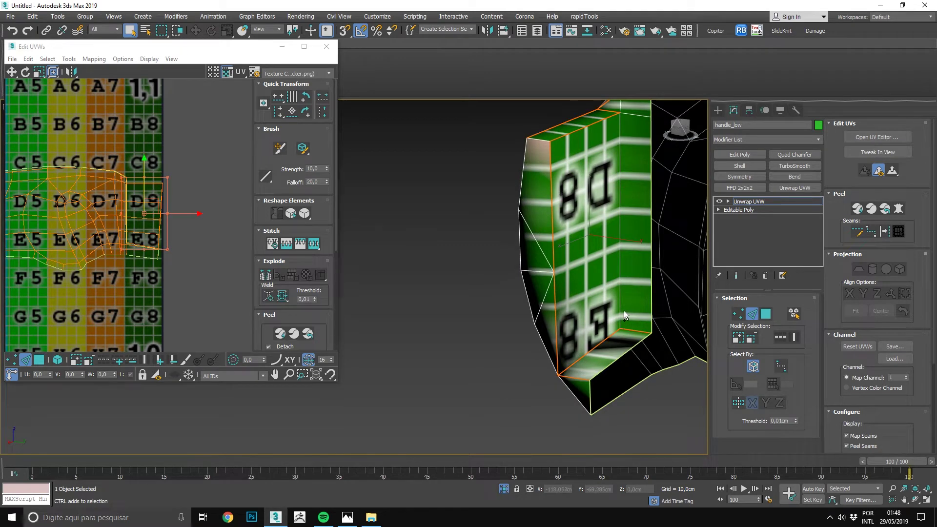
Step: Orbit and zoom so the D7 and D8 faces face the view
mouse_move(627, 278)
alt+middle_down()
mouse_move(589, 224)
mouse_move(602, 337)
mouse_move(509, 334)
mouse_move(579, 315)
mouse_move(639, 329)
mouse_move(565, 320)
mouse_move(655, 324)
mouse_move(683, 312)
alt+middle_up()
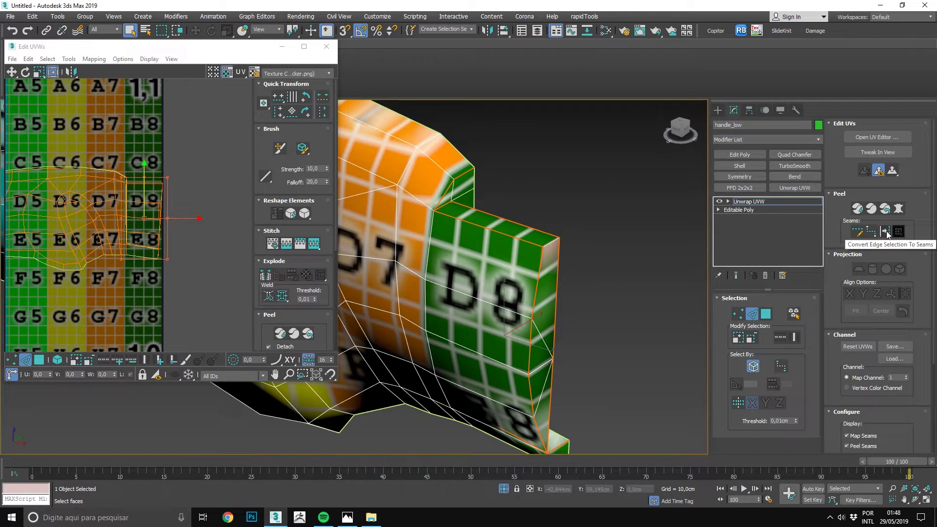
scroll(539, 245, up, 1)
scroll(537, 253, up, 2)
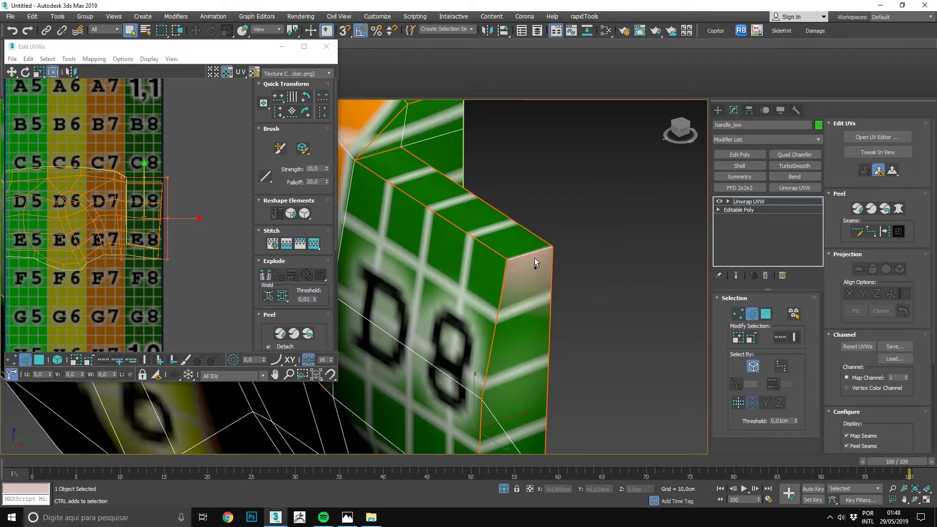
scroll(529, 254, down, 3)
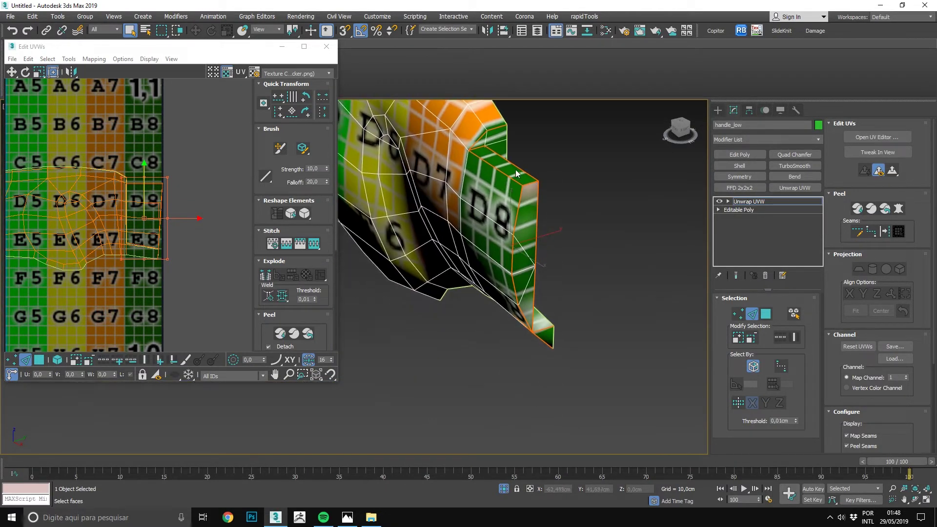
scroll(517, 161, up, 2)
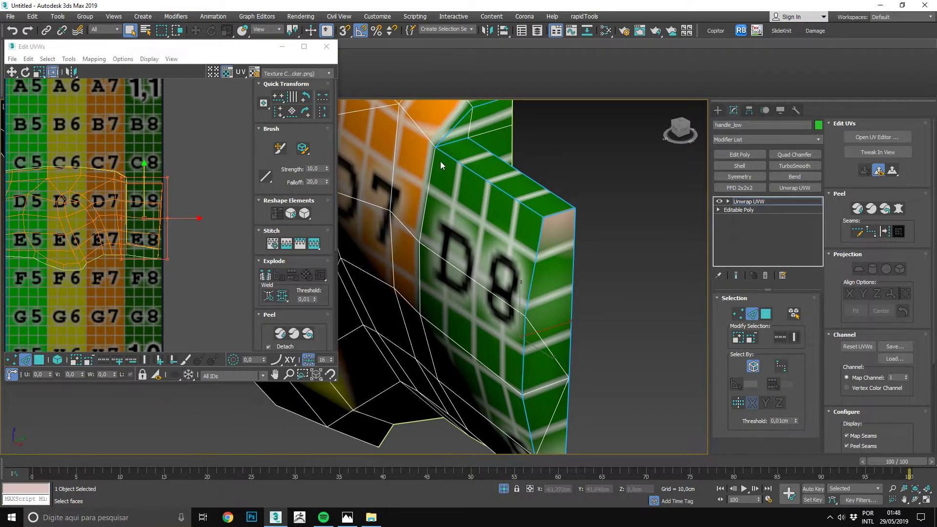
scroll(440, 161, down, 3)
scroll(153, 320, down, 2)
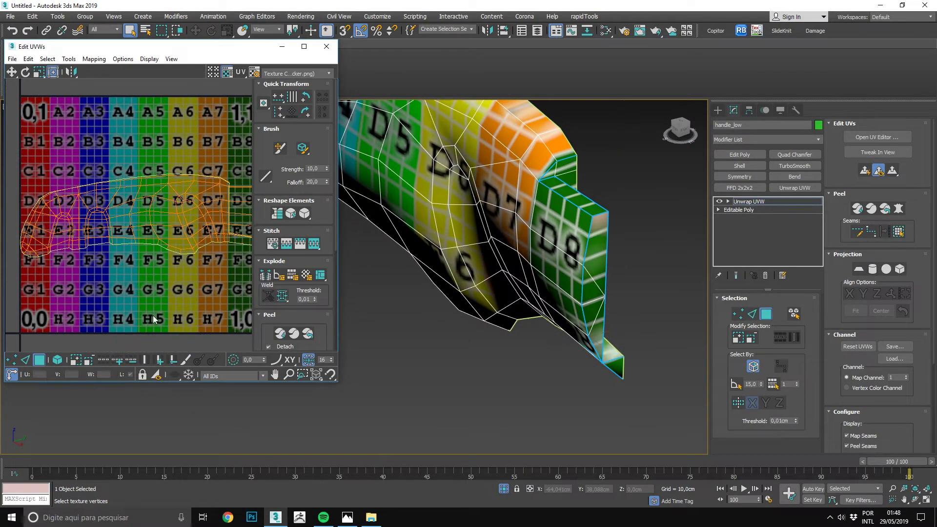
Step: Switch the editor preview back to the grey CheckerPattern and frame the UV shell
click(300, 73)
click(297, 88)
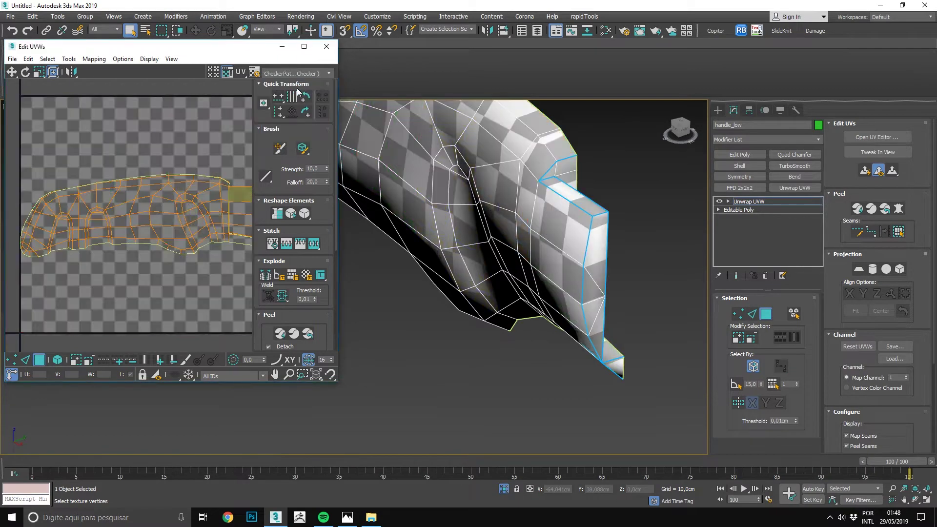
scroll(132, 152, up, 2)
scroll(132, 152, down, 2)
mouse_move(488, 210)
alt+middle_down()
mouse_move(662, 240)
mouse_move(426, 235)
alt+middle_up()
scroll(426, 235, up, 3)
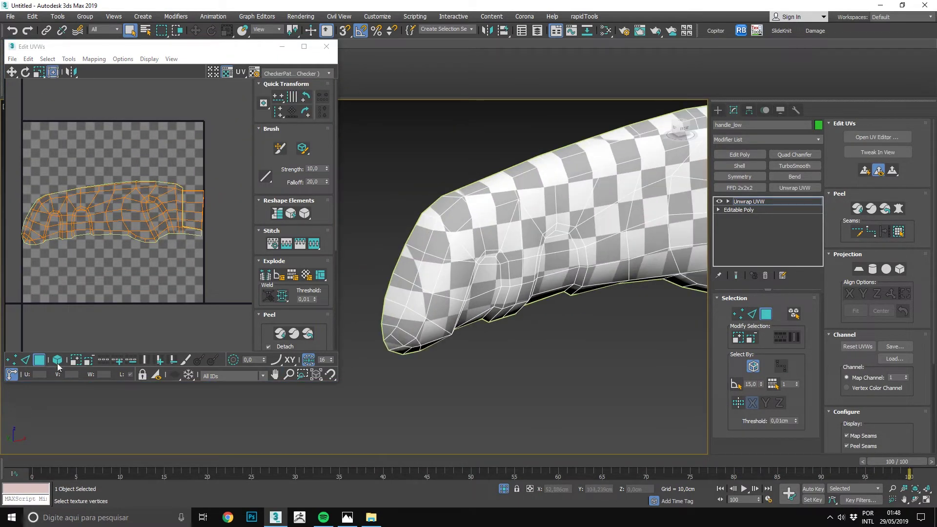
Step: With Select Element on, select all handle UVs, Quick Peel them, then clear the selection
click(57, 361)
alt+middle_drag(415, 234, 504, 233)
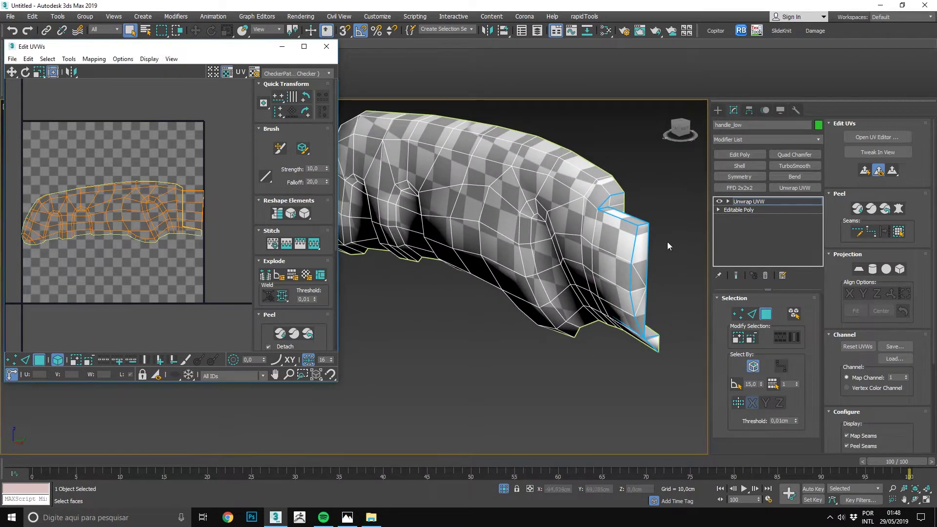
click(562, 186)
click(100, 156)
mouse_move(32, 154)
mouse_down()
mouse_move(210, 293)
mouse_move(251, 245)
mouse_up()
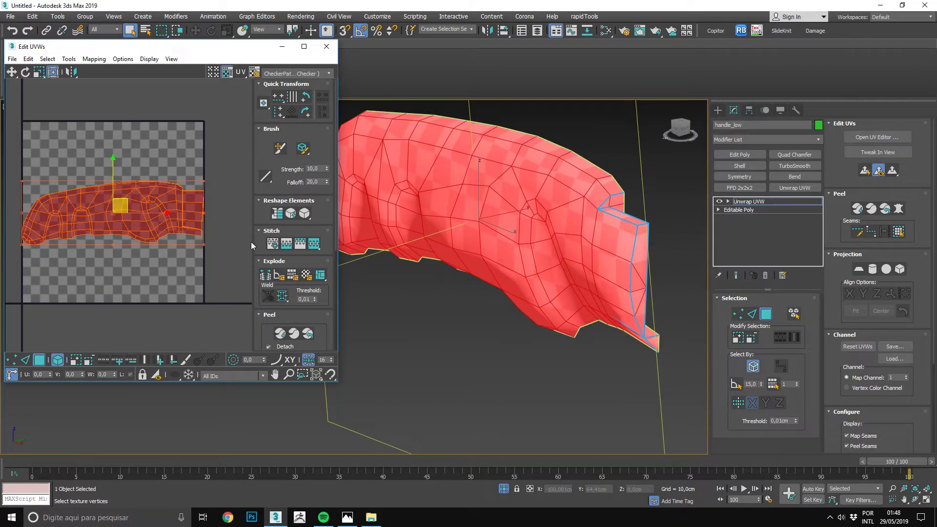
click(857, 212)
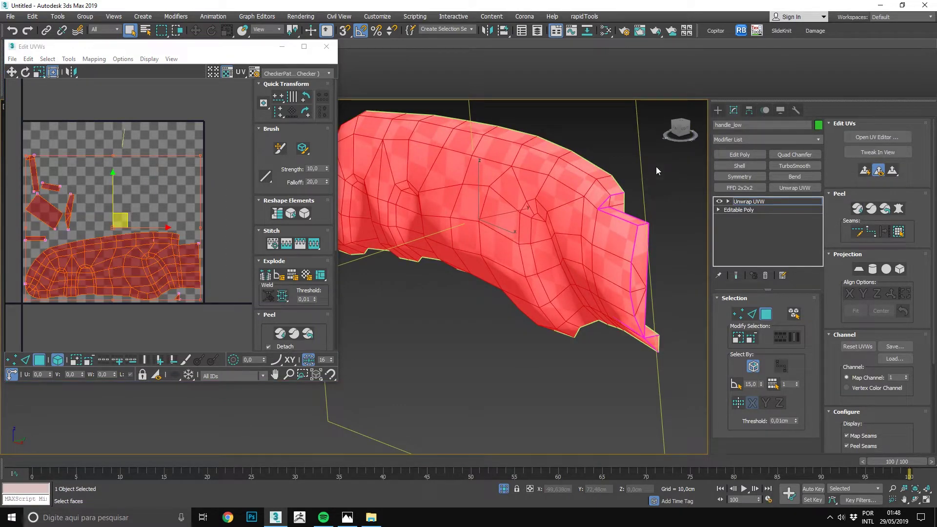
click(77, 191)
Step: Select all the small handle UV islands and relax them
scroll(68, 209, up, 3)
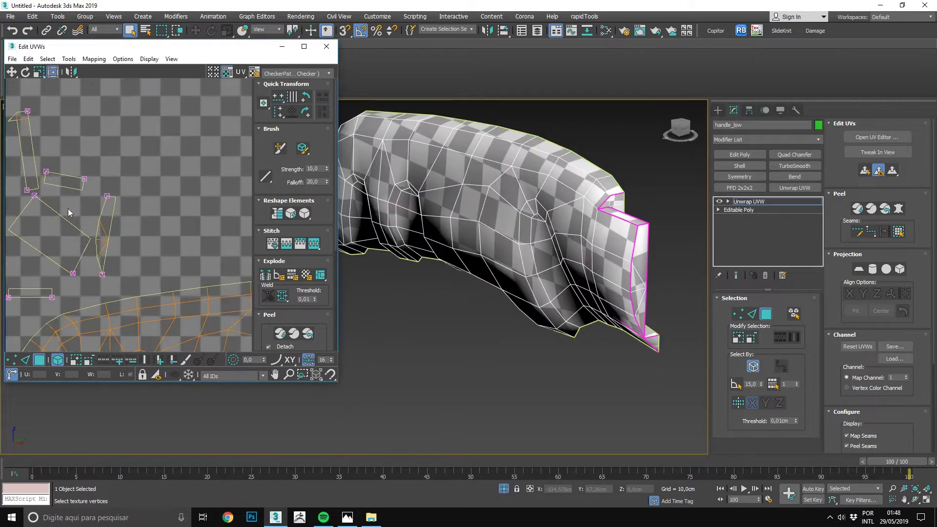
scroll(143, 196, up, 2)
scroll(106, 184, down, 2)
middle_drag(101, 158, 118, 157)
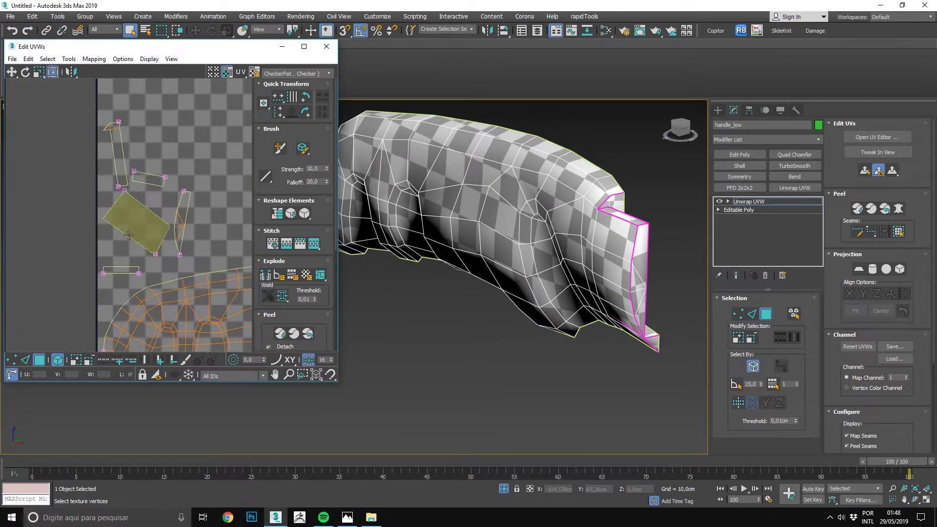
drag(67, 112, 195, 278)
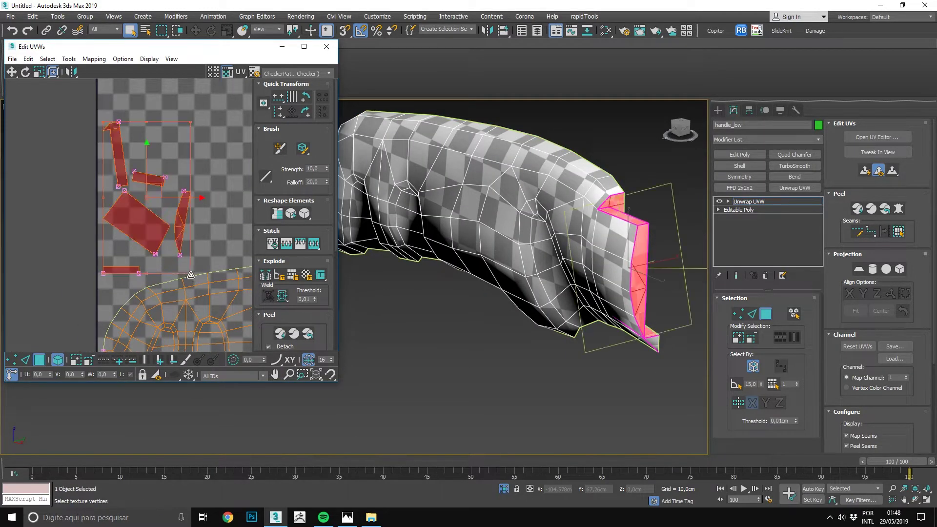
key(z)
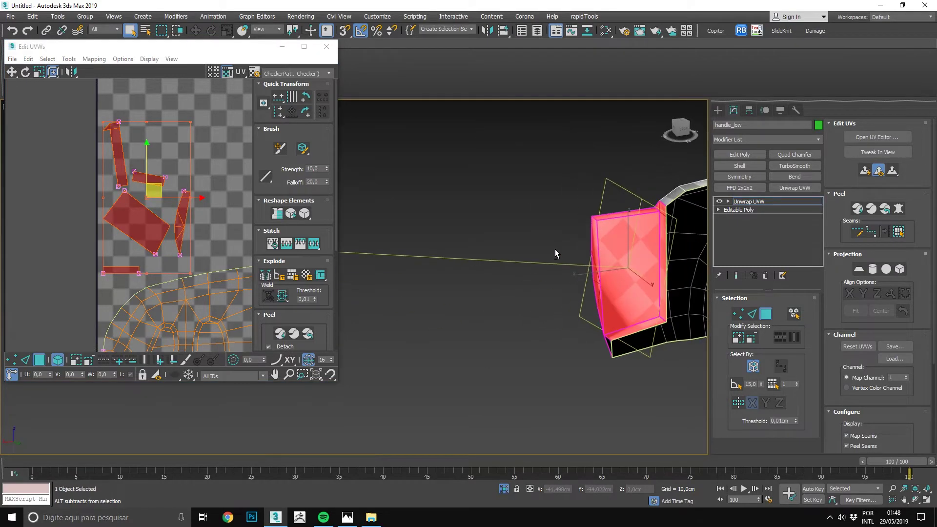
click(304, 214)
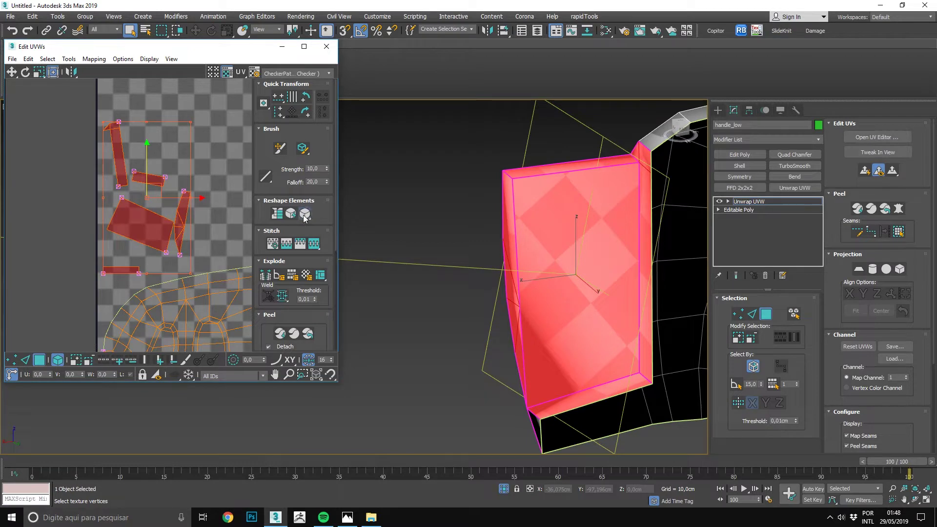
click(83, 241)
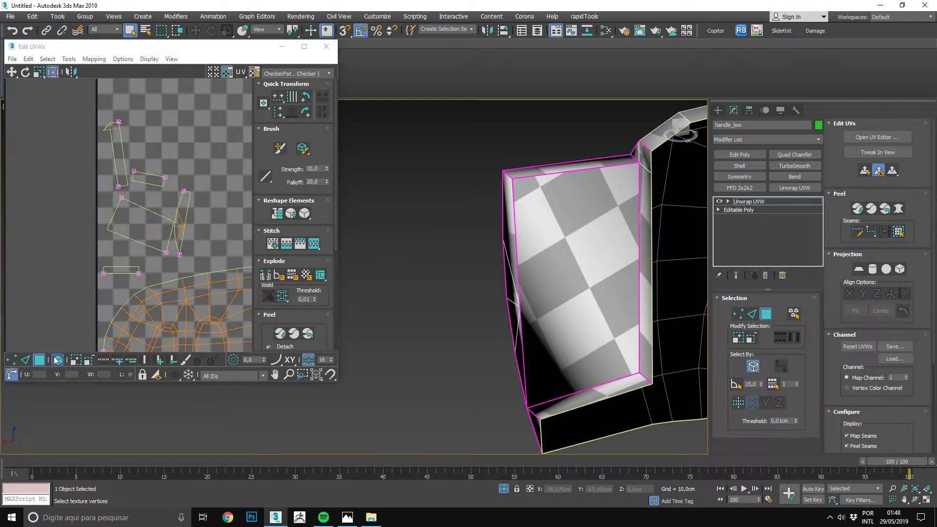
Step: Straighten the square and tilted islands by aligning each to a chosen edge
click(26, 360)
scroll(148, 215, up, 3)
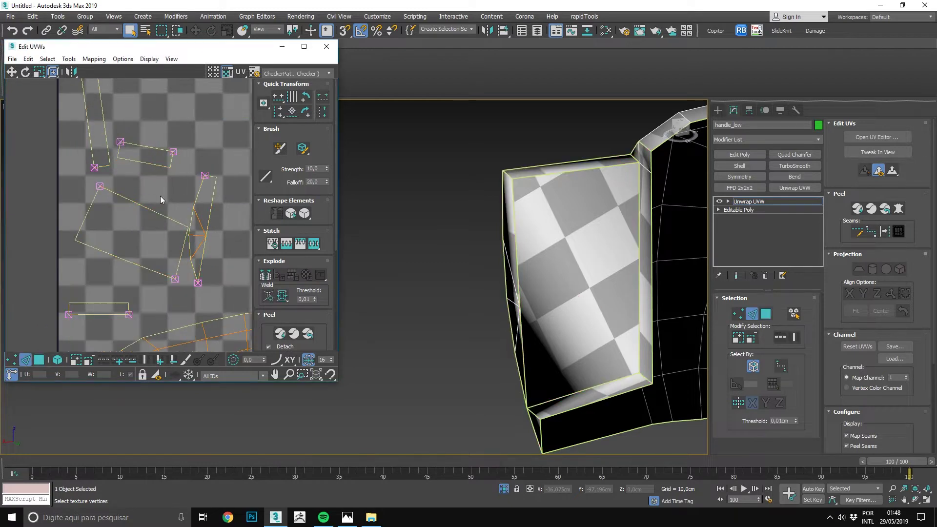
click(124, 197)
middle_drag(72, 232, 124, 272)
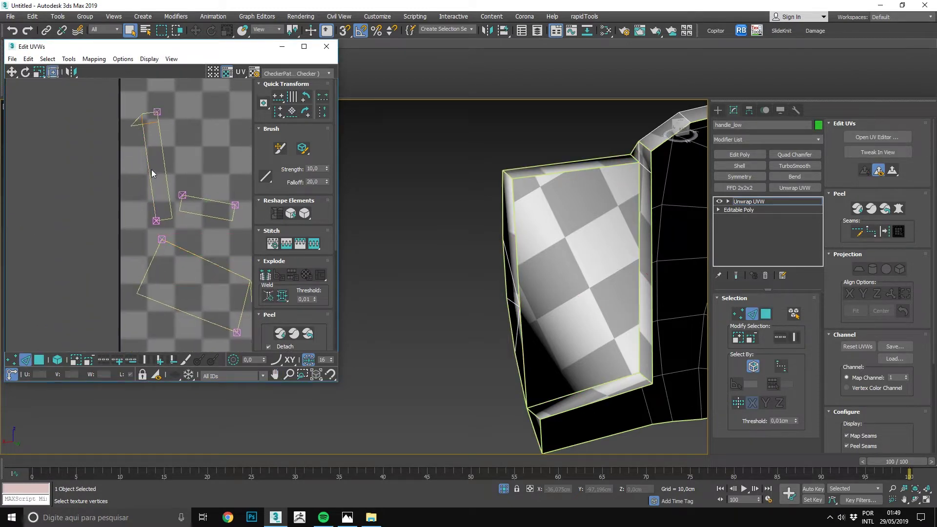
middle_drag(194, 264, 142, 253)
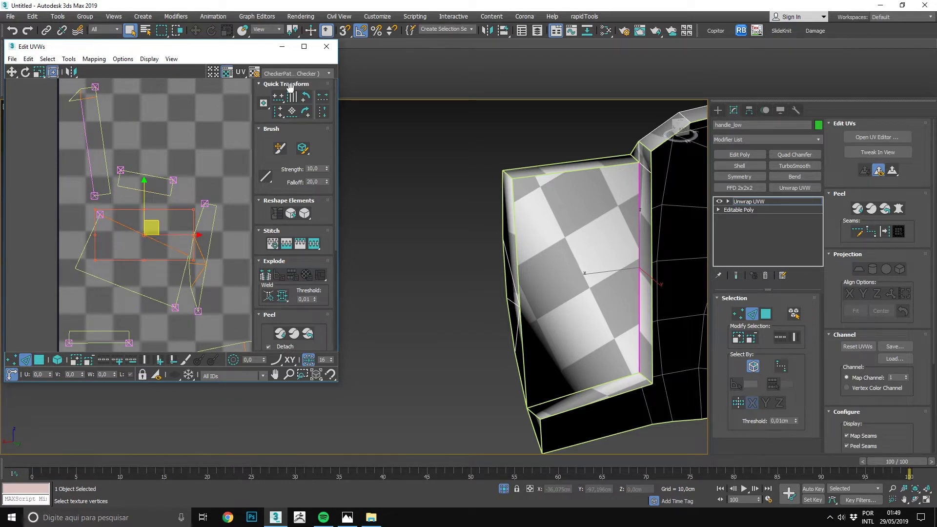
click(292, 115)
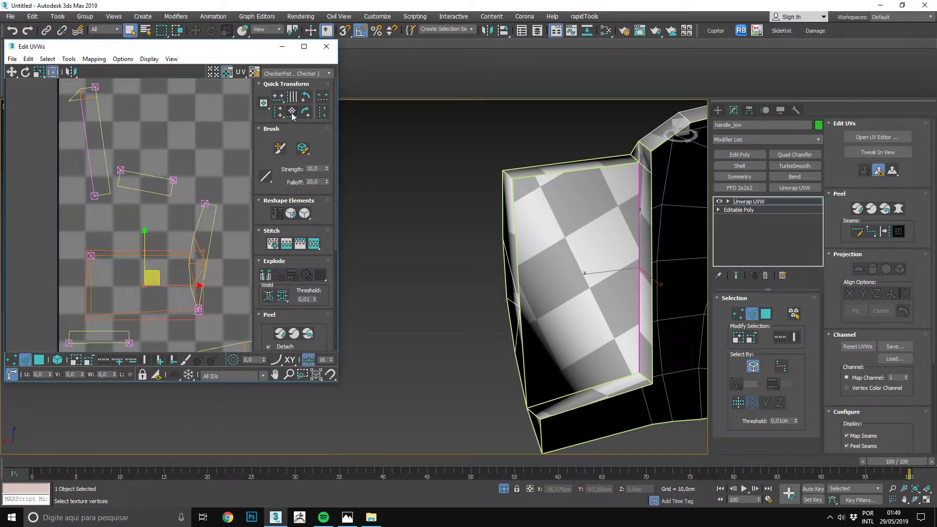
click(98, 173)
scroll(98, 139, up, 2)
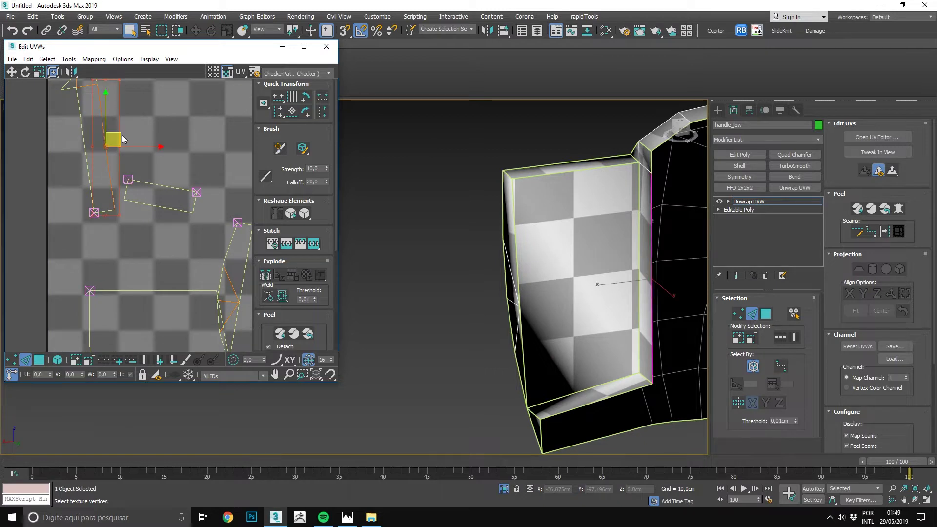
click(142, 184)
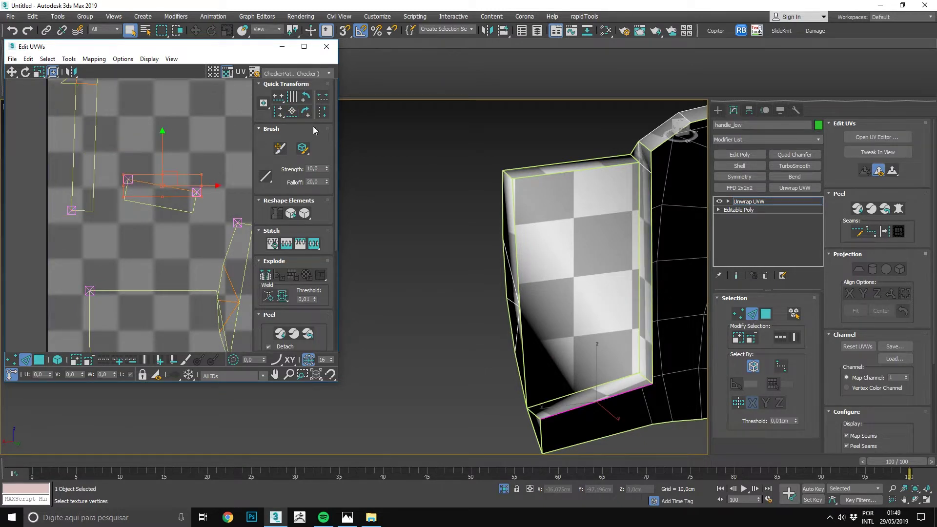
click(297, 116)
Step: Align the tall island and the small top island upright along their edges
scroll(127, 162, up, 2)
scroll(129, 136, up, 1)
click(130, 136)
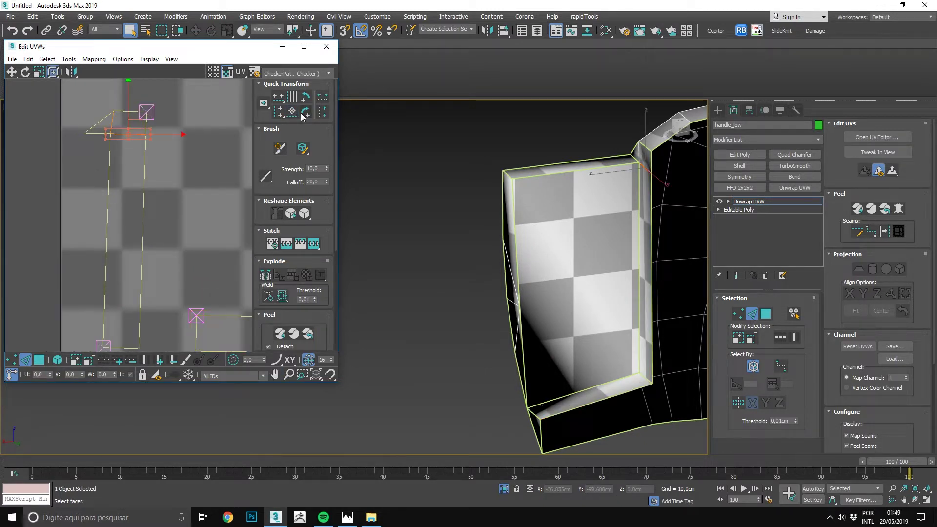
click(292, 113)
click(148, 137)
click(126, 123)
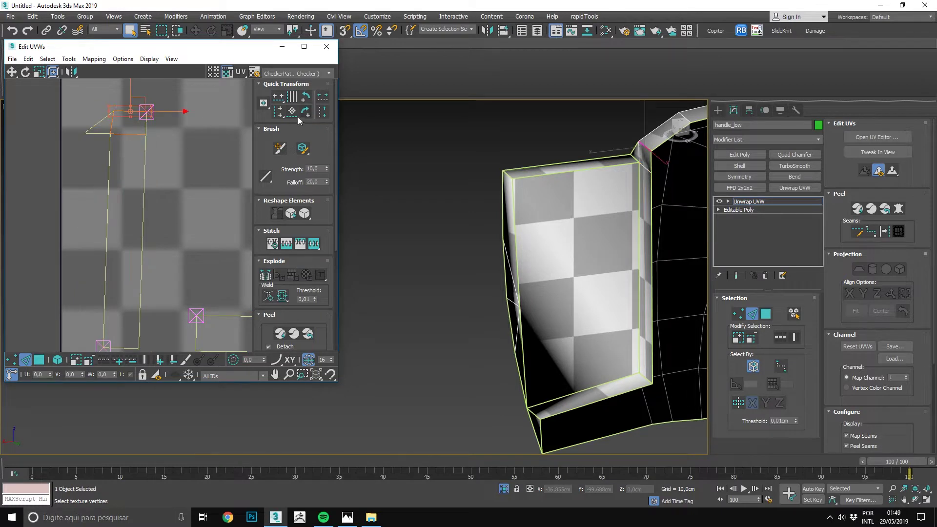
click(297, 116)
Step: Rotate the long thin UV island to vertical and fine-tune its angle
scroll(157, 139, down, 1)
key(3)
click(83, 94)
drag(83, 95, 156, 230)
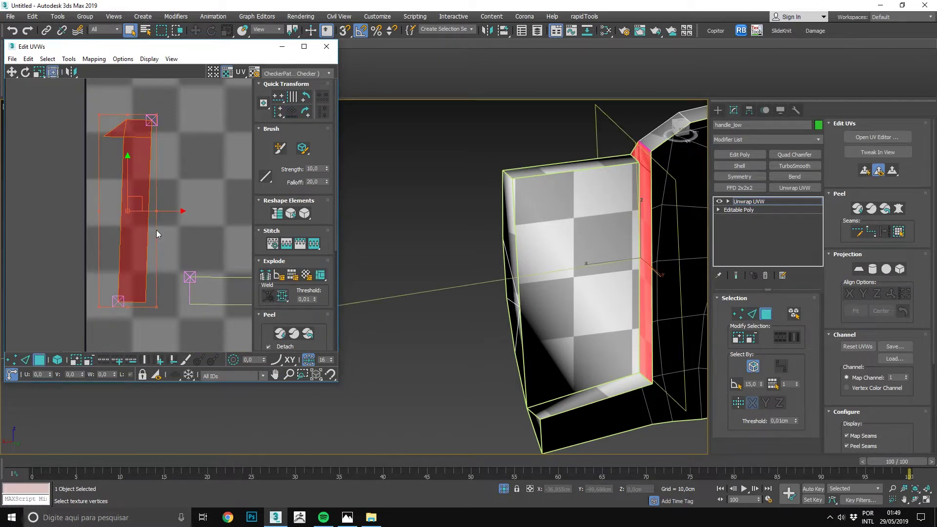
click(25, 72)
drag(73, 293, 67, 329)
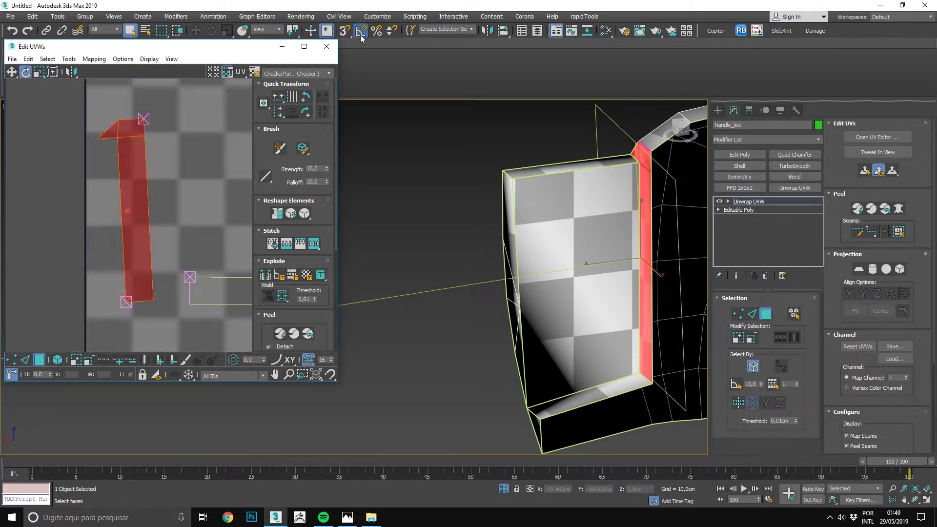
drag(130, 129, 135, 121)
click(168, 137)
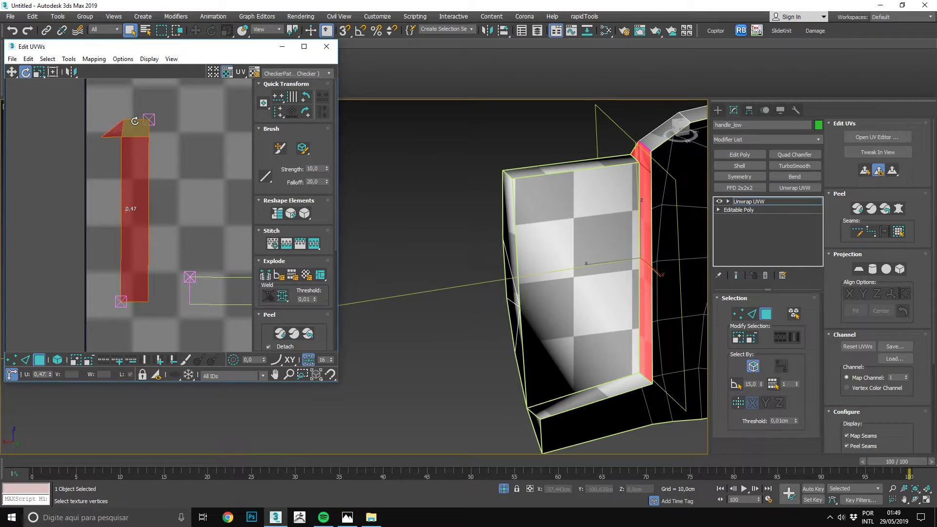
scroll(211, 212, down, 3)
Step: Check the square island's left edge and the long thin face after straightening
key(2)
scroll(147, 227, up, 4)
click(147, 227)
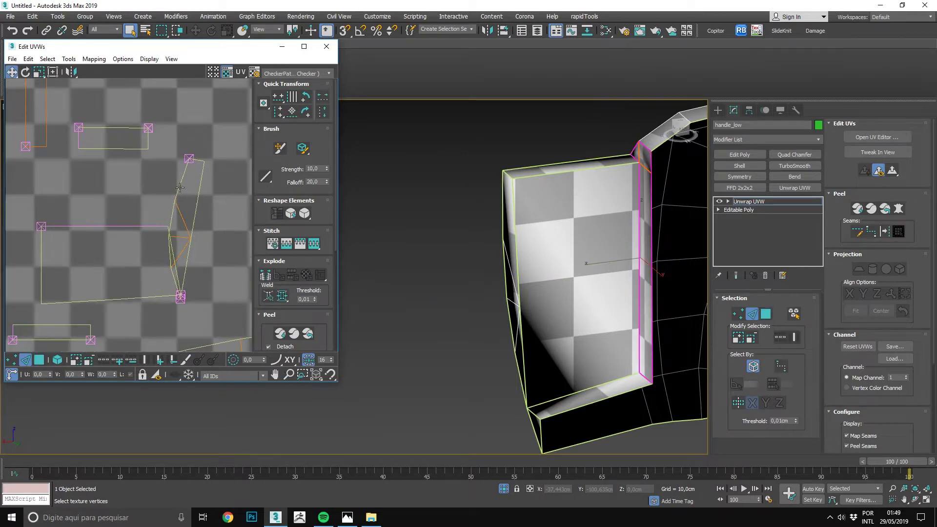
click(202, 197)
key(3)
click(209, 159)
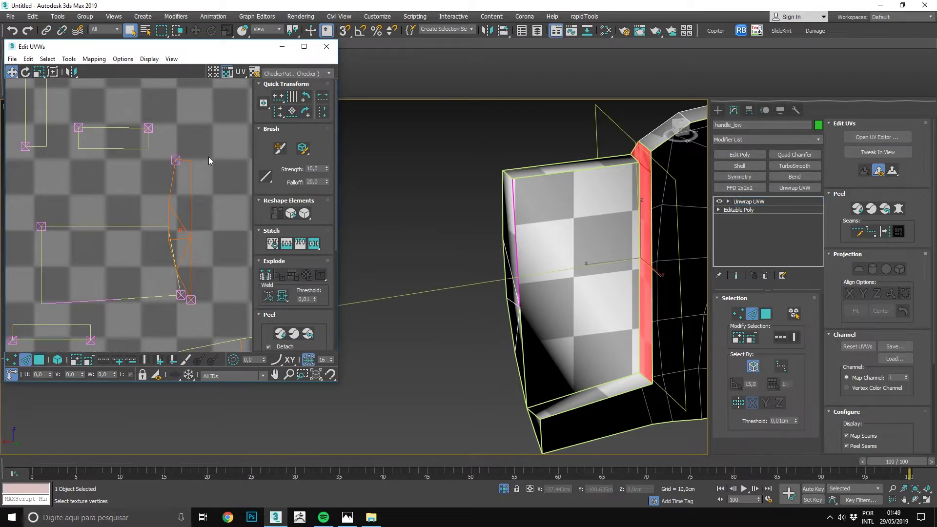
scroll(115, 146, down, 2)
scroll(113, 270, down, 2)
scroll(114, 271, down, 2)
scroll(114, 271, down, 2)
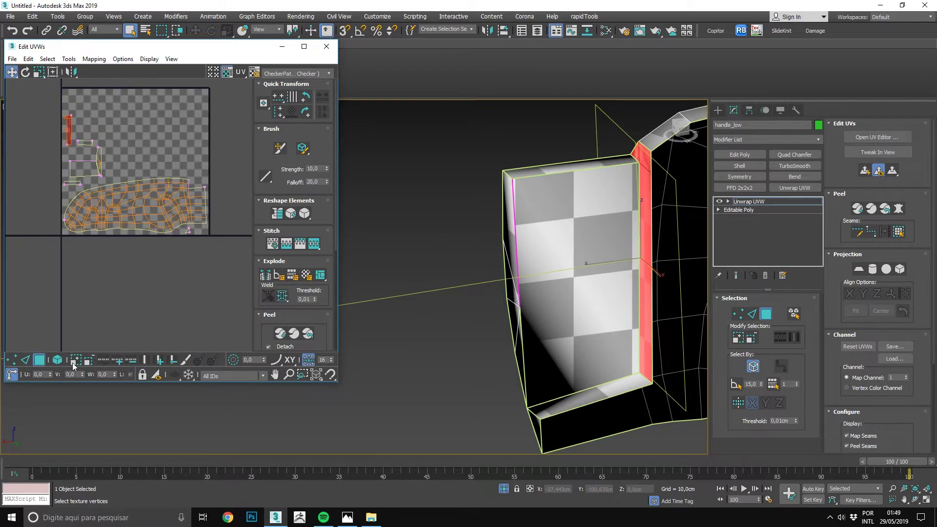
Step: Select the whole large handle UV shell as an element and relax it
click(57, 360)
click(161, 189)
scroll(172, 195, up, 2)
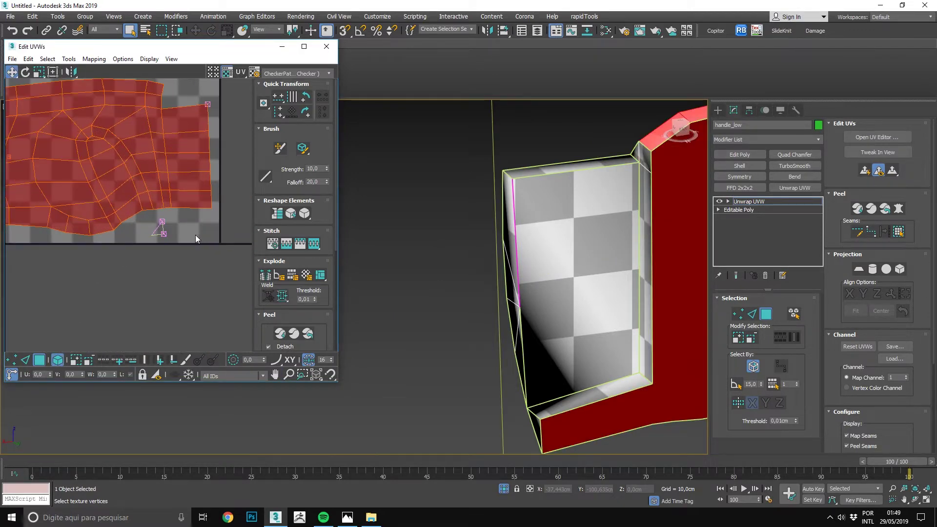
scroll(195, 236, up, 2)
click(90, 130)
scroll(150, 270, down, 2)
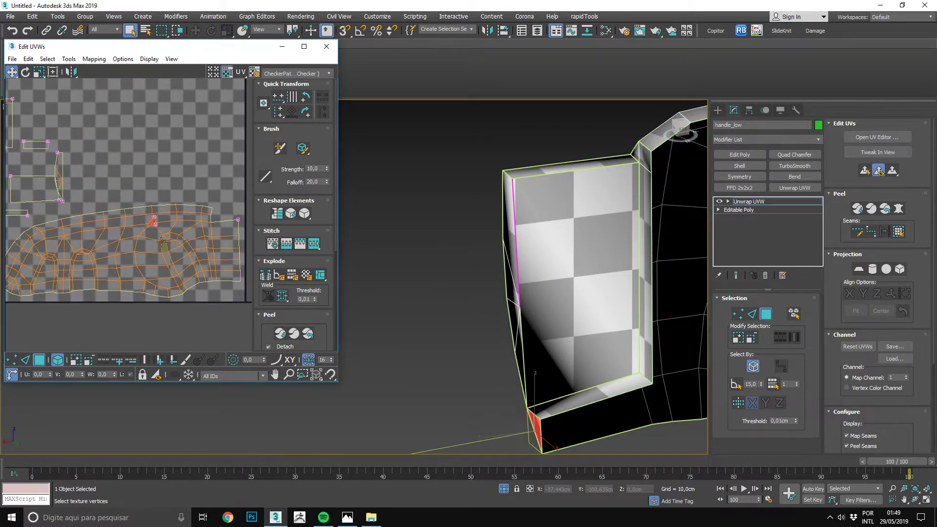
click(171, 312)
scroll(161, 292, up, 2)
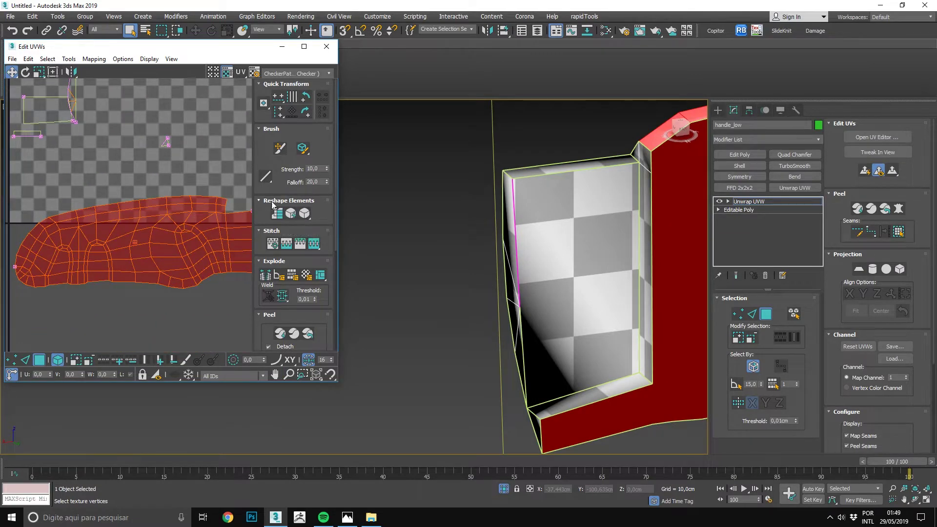
click(304, 214)
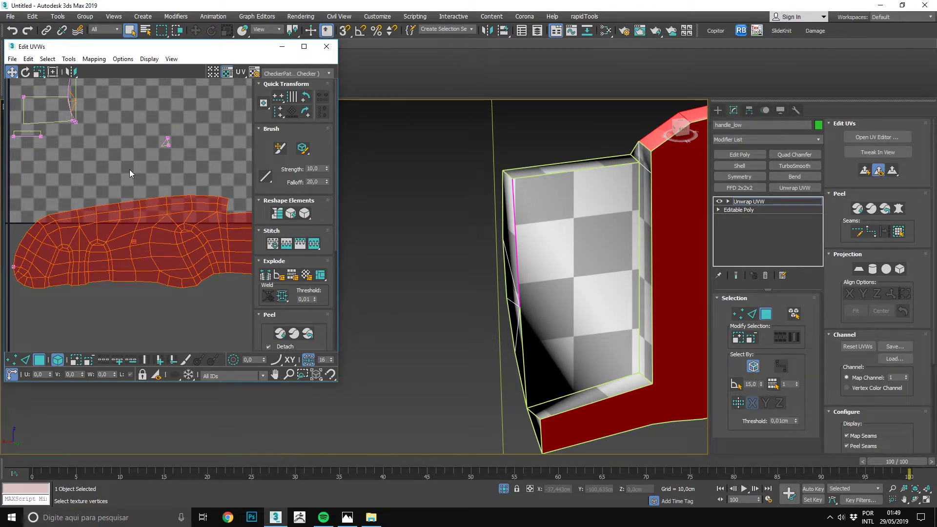
middle_drag(130, 169, 39, 160)
click(355, 197)
mouse_move(355, 198)
middle_down()
mouse_move(588, 243)
mouse_move(484, 238)
mouse_move(389, 163)
mouse_move(565, 258)
middle_up()
scroll(505, 253, down, 3)
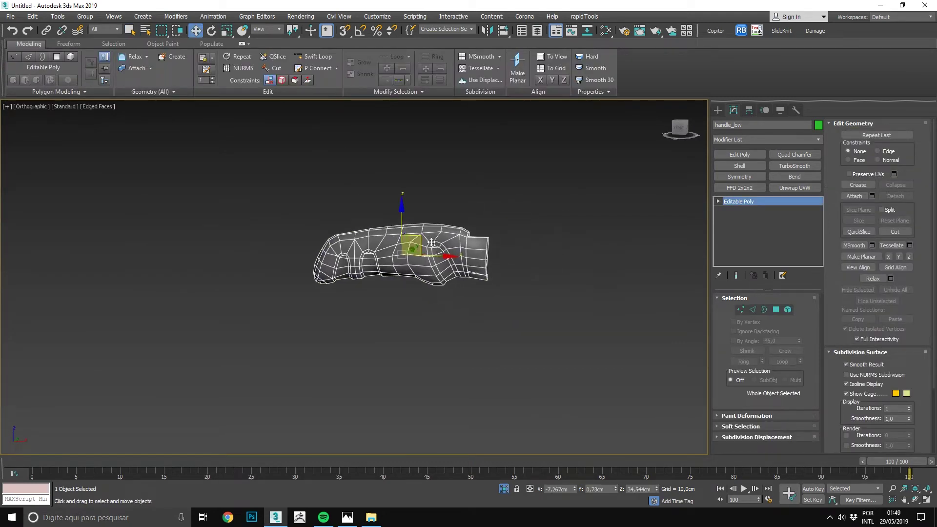
Step: Unhide all knife parts and isolate the blade lamina_low
right_click(431, 242)
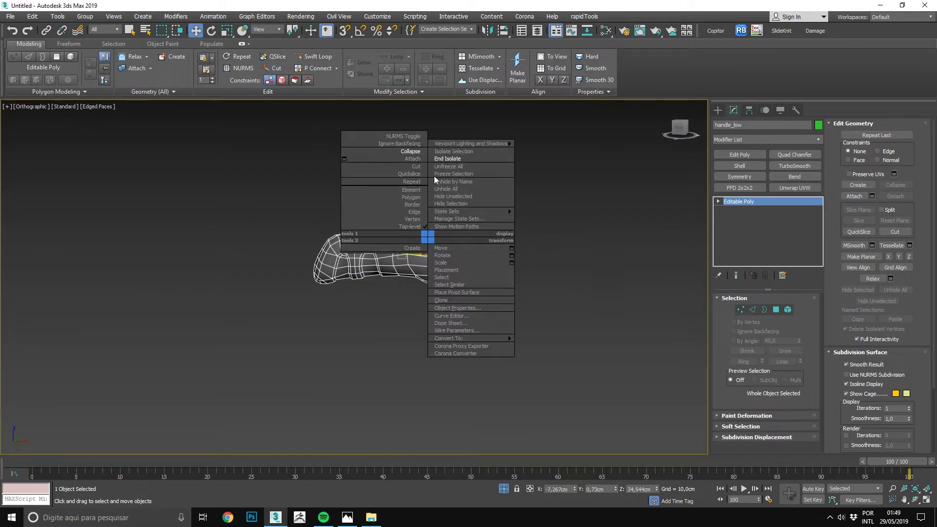
click(435, 162)
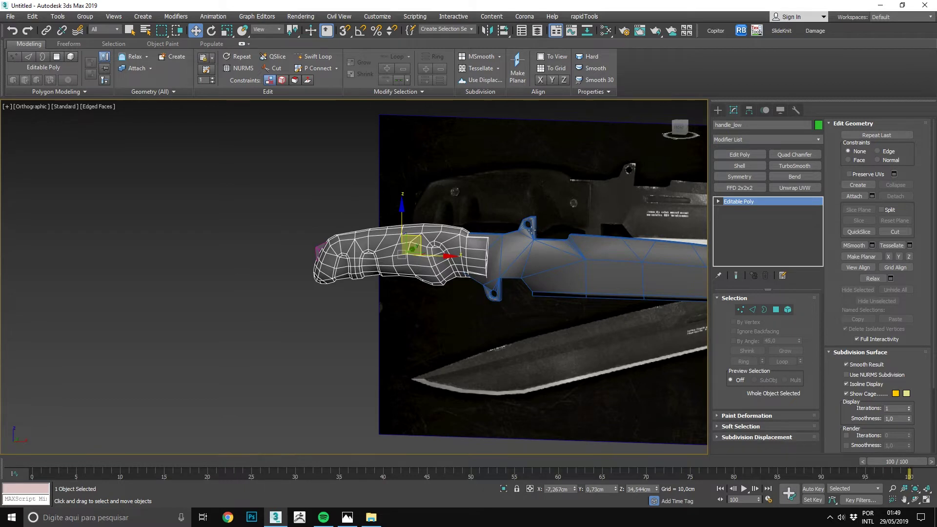
click(532, 229)
key(alt+q)
Step: Check the blade's polygons, switch to Front view and add an Unwrap UVW modifier
key(t)
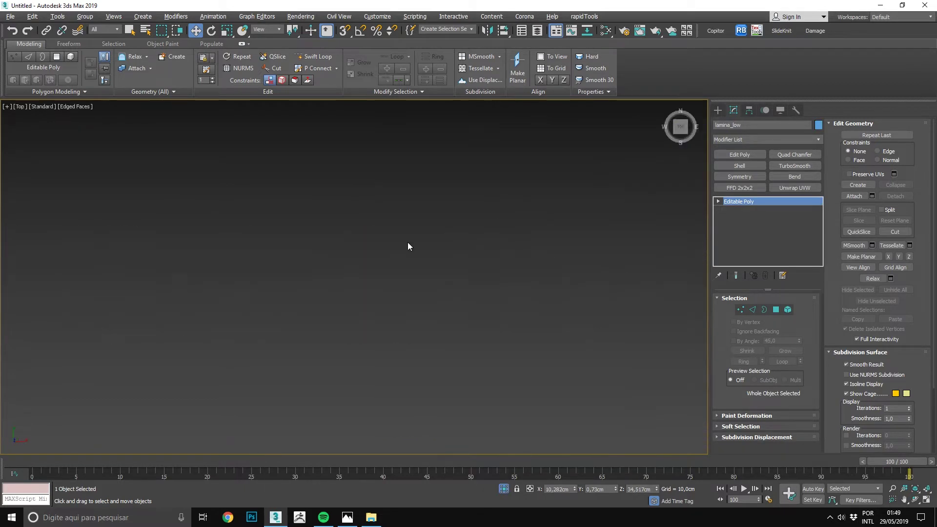
key(4)
key(ctrl+a)
drag(25, 196, 700, 314)
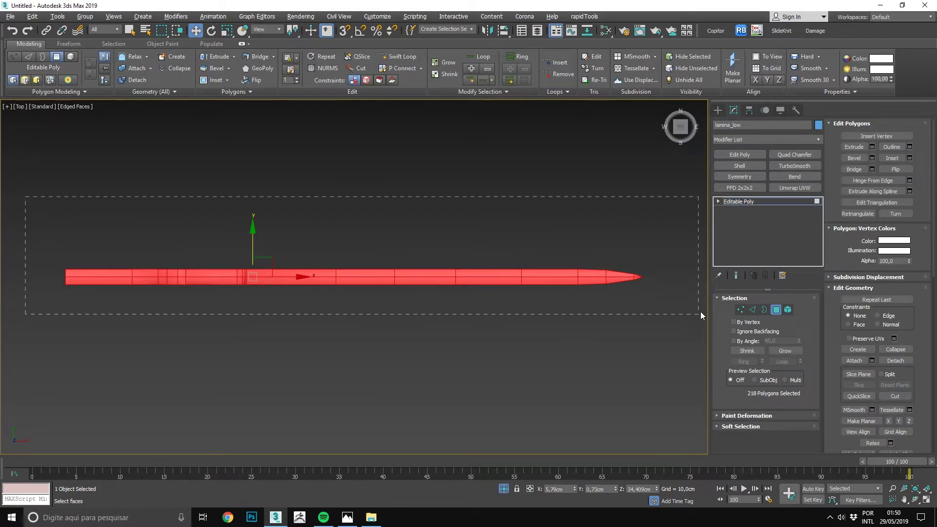
drag(699, 277, 700, 276)
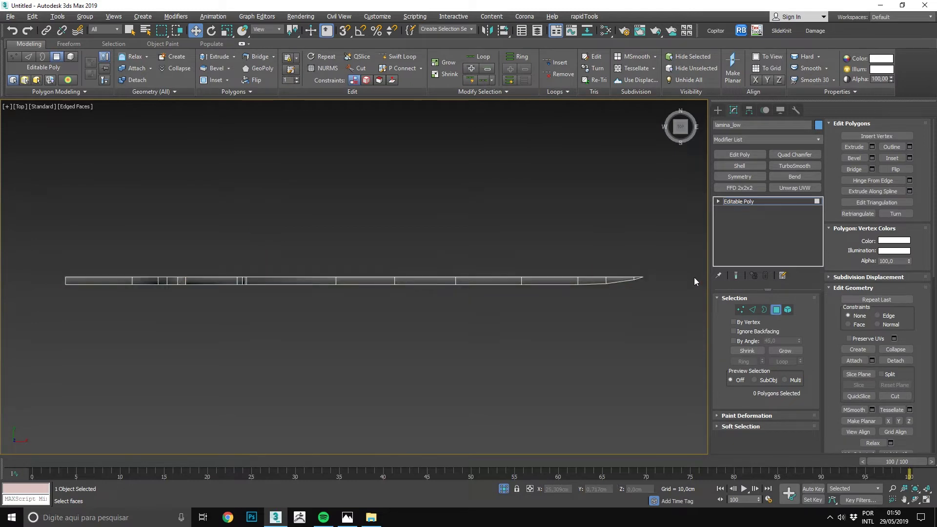
key(f)
key(6)
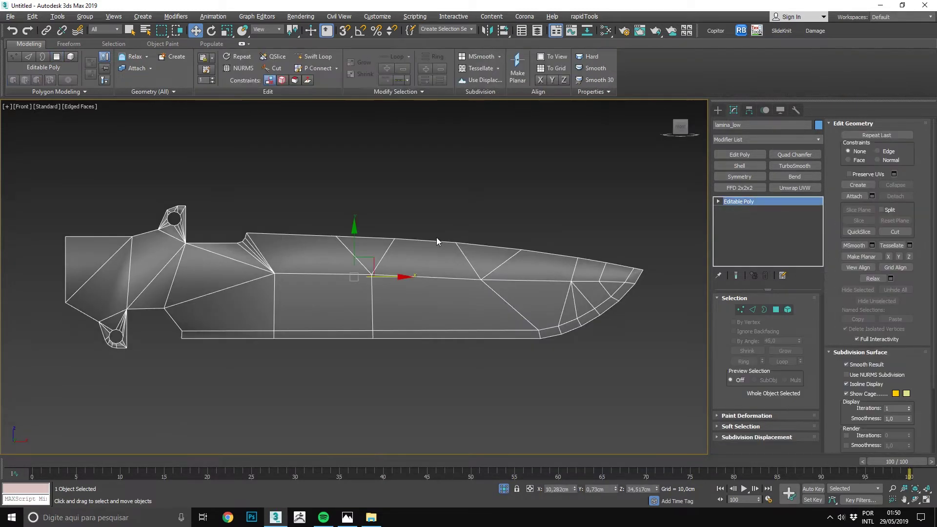
click(813, 189)
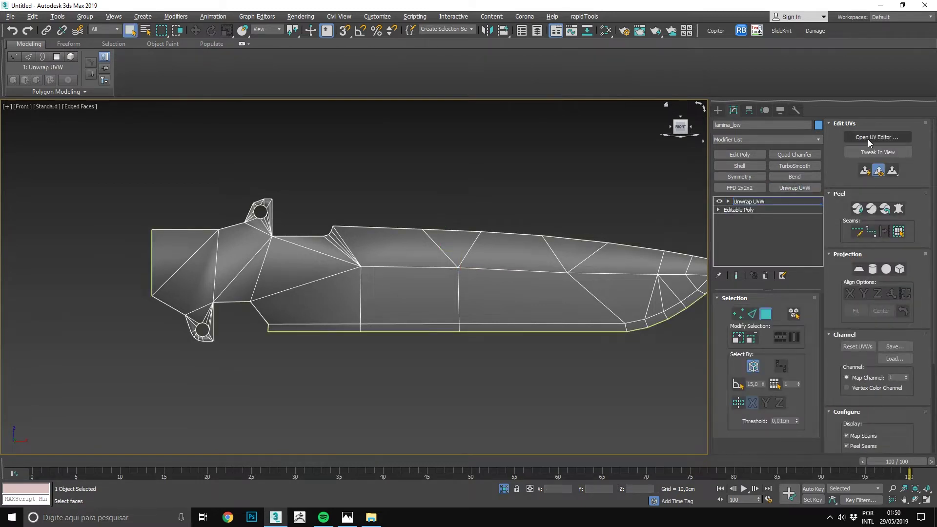
Step: In the UV editor, select all the blade's faces and apply Planar mapping
click(867, 138)
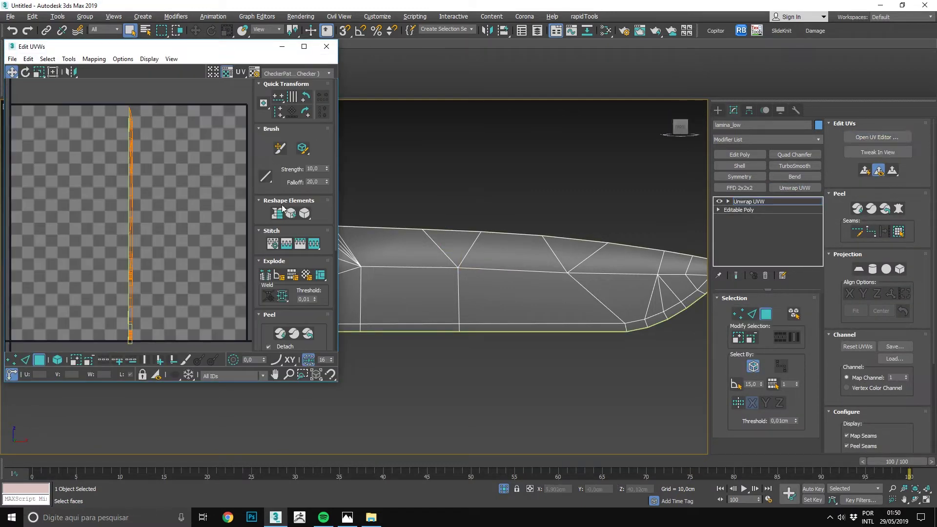
click(35, 359)
scroll(461, 224, down, 3)
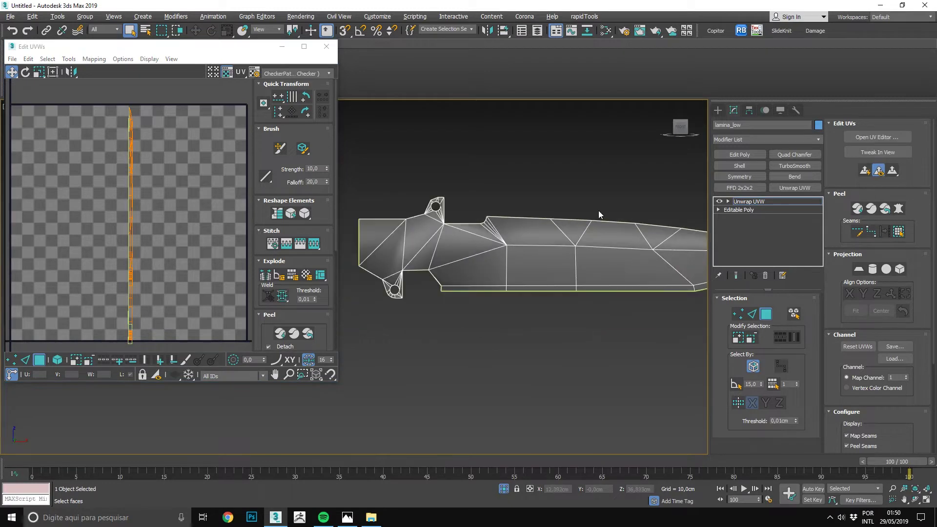
key(ctrl+a)
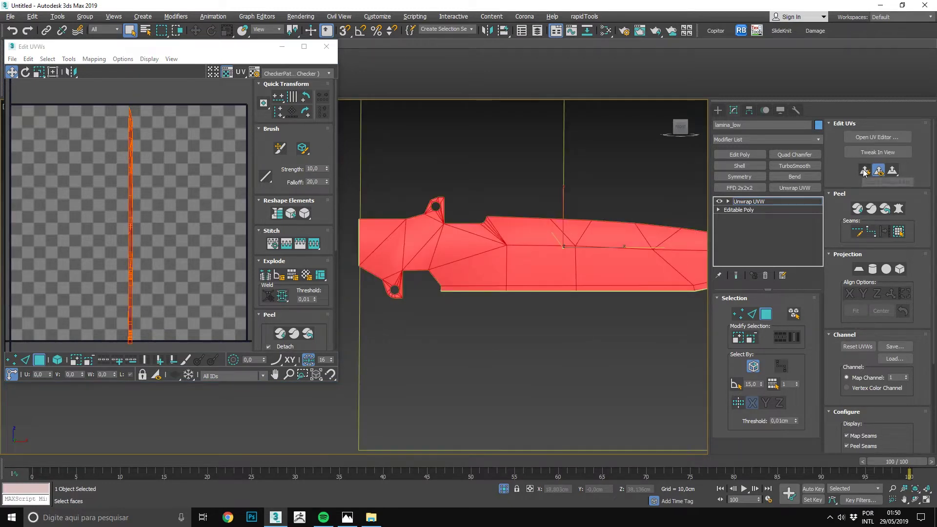
click(864, 171)
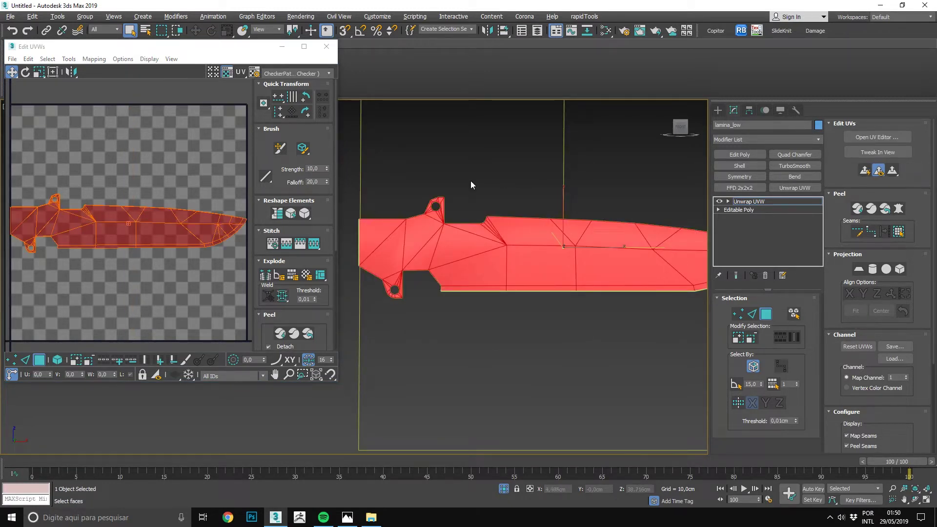
middle_drag(470, 185, 463, 189)
Step: Preview UV_Checker.png, then switch the editor background to CheckerPattern
click(304, 75)
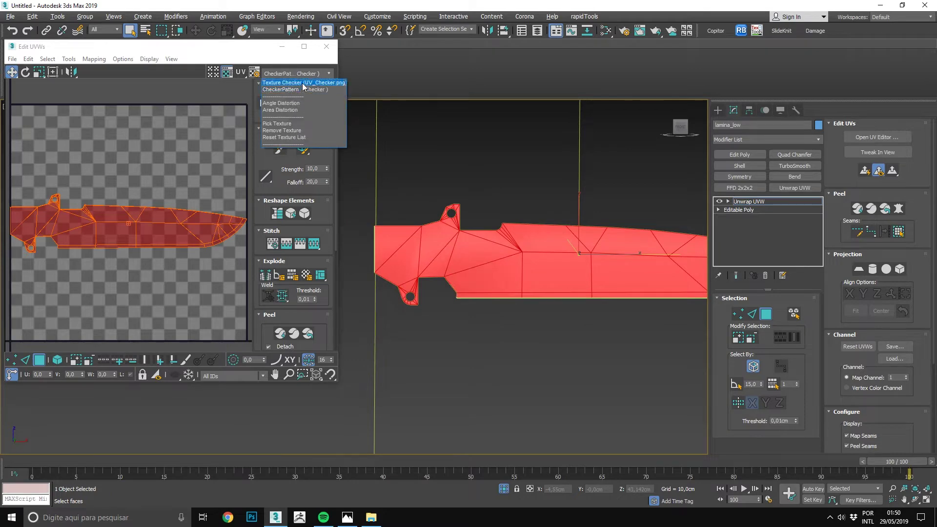
click(303, 83)
click(301, 73)
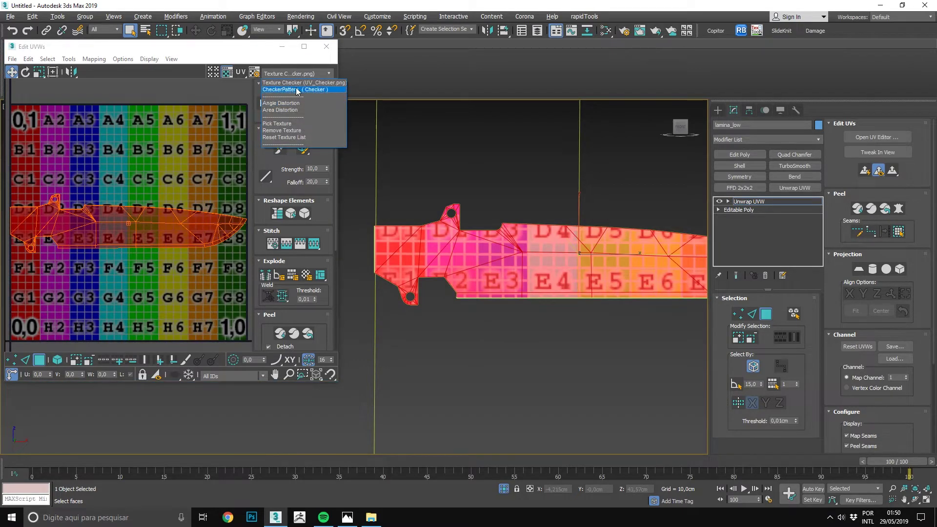
click(297, 90)
middle_drag(419, 208, 432, 235)
Step: Select seam edges around the handle's lower corner, lug and top
scroll(431, 236, up, 5)
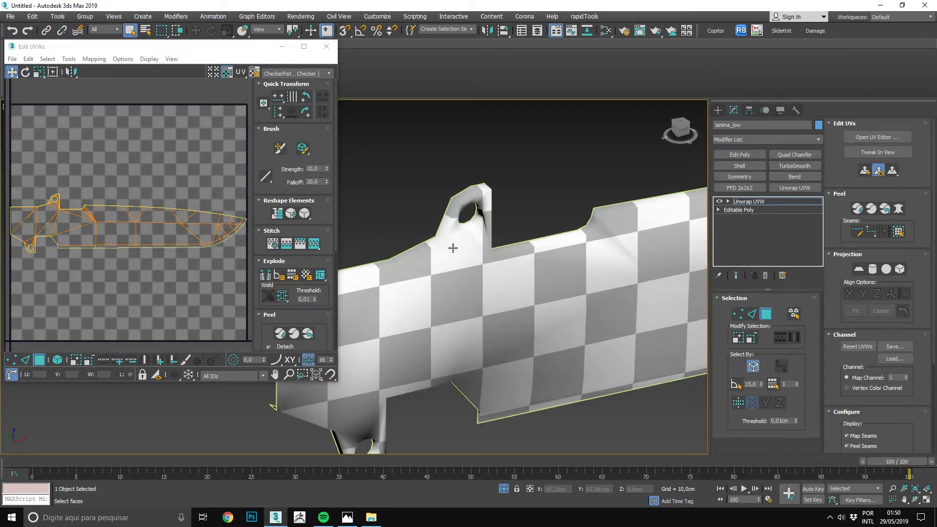
mouse_move(502, 209)
middle_down()
mouse_move(528, 147)
mouse_move(560, 198)
mouse_move(544, 209)
mouse_move(532, 159)
mouse_move(498, 268)
middle_up()
scroll(528, 147, down, 3)
scroll(508, 251, up, 3)
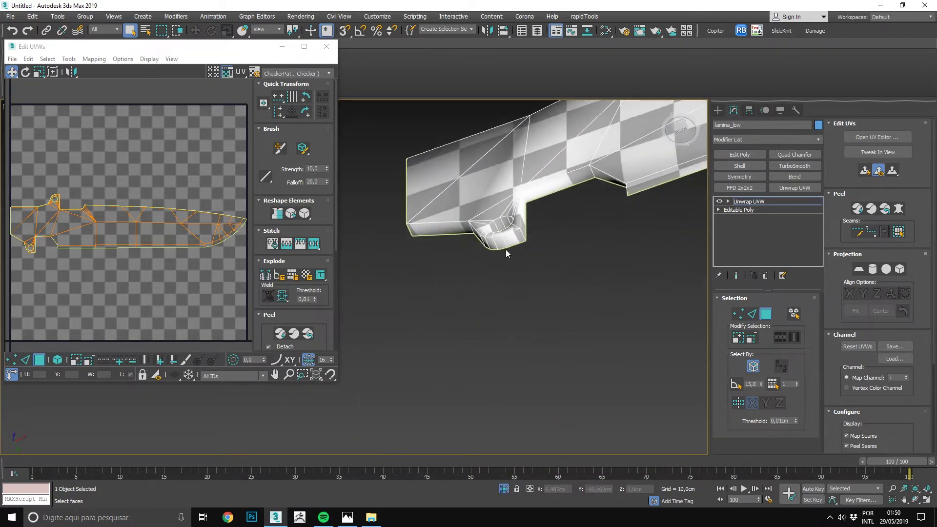
key(2)
click(444, 228)
scroll(491, 245, up, 2)
ctrl+click(470, 256)
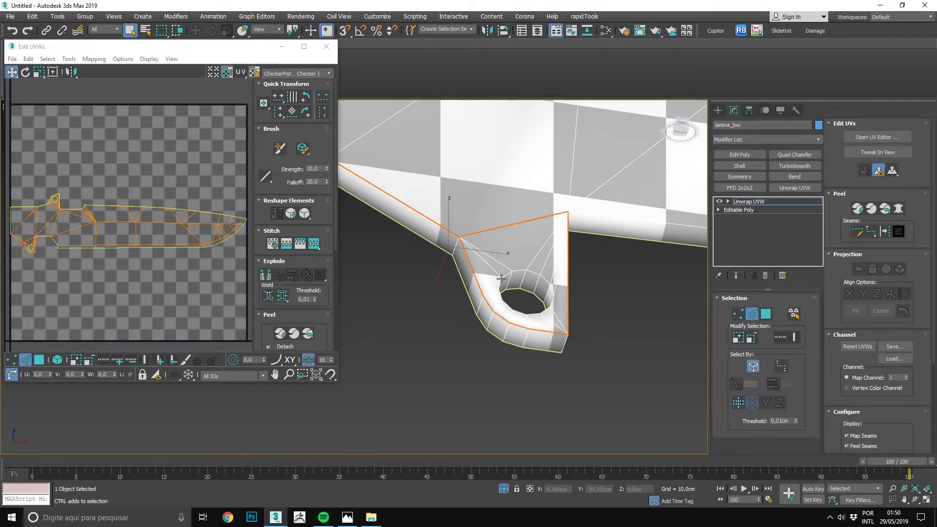
mouse_move(493, 234)
alt+middle_down()
mouse_move(507, 244)
mouse_move(374, 291)
alt+middle_up()
ctrl+click(456, 194)
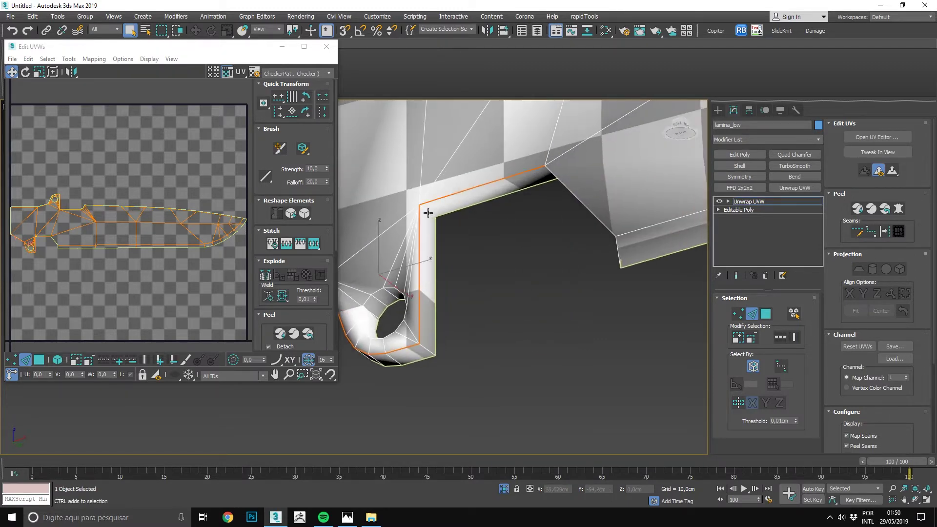
mouse_move(424, 357)
alt+middle_down()
mouse_move(373, 303)
mouse_move(519, 259)
mouse_move(464, 316)
mouse_move(509, 313)
mouse_move(473, 235)
alt+middle_up()
Step: Add the bevel edges to the seam selection, then delete the Unwrap UVW modifier
ctrl+click(510, 313)
ctrl+click(515, 351)
scroll(557, 297, down, 5)
scroll(472, 235, up, 5)
ctrl+click(476, 224)
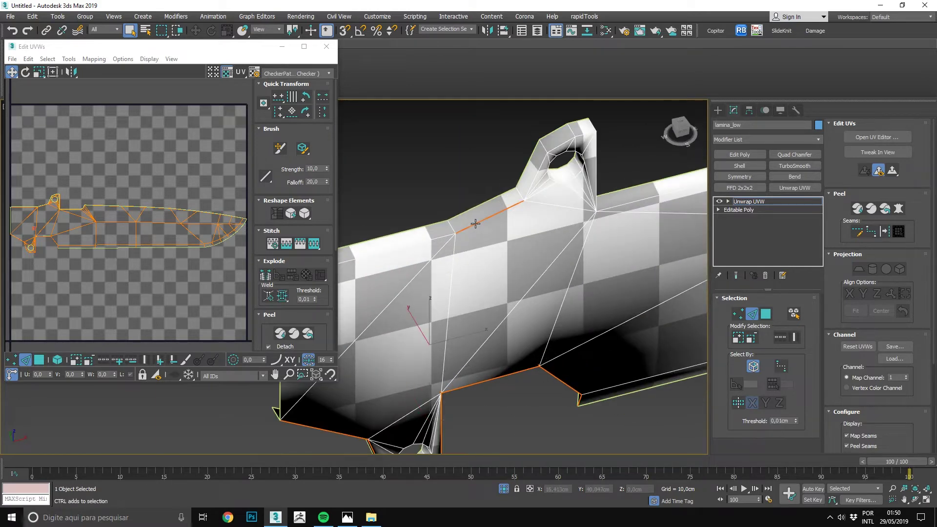
ctrl+click(437, 237)
mouse_move(437, 238)
alt+middle_down()
mouse_move(487, 214)
mouse_move(518, 248)
alt+middle_up()
scroll(487, 213, up, 2)
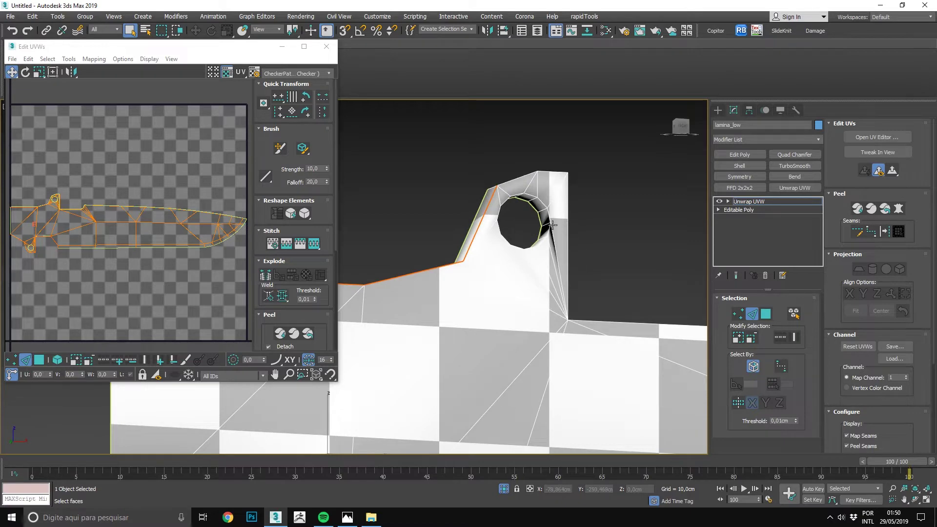
scroll(517, 248, up, 3)
scroll(515, 262, down, 2)
scroll(515, 262, down, 3)
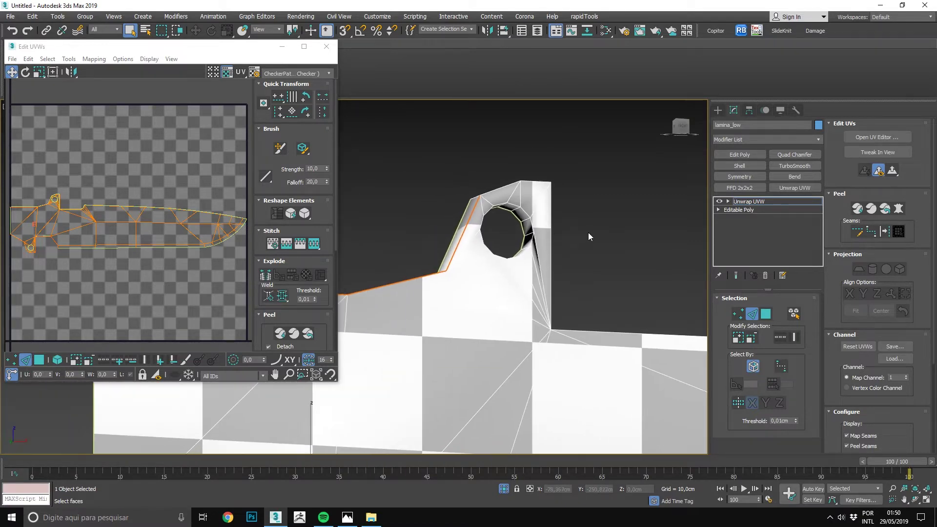
key(Delete)
Step: Add the top-right lug vertex to the selection, then leave vertex editing
key(1)
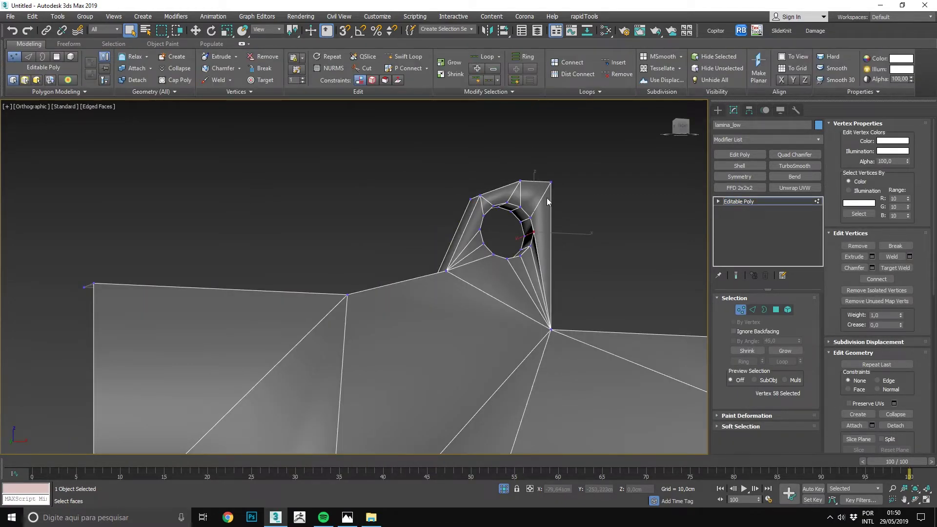
ctrl+click(551, 183)
scroll(530, 240, up, 4)
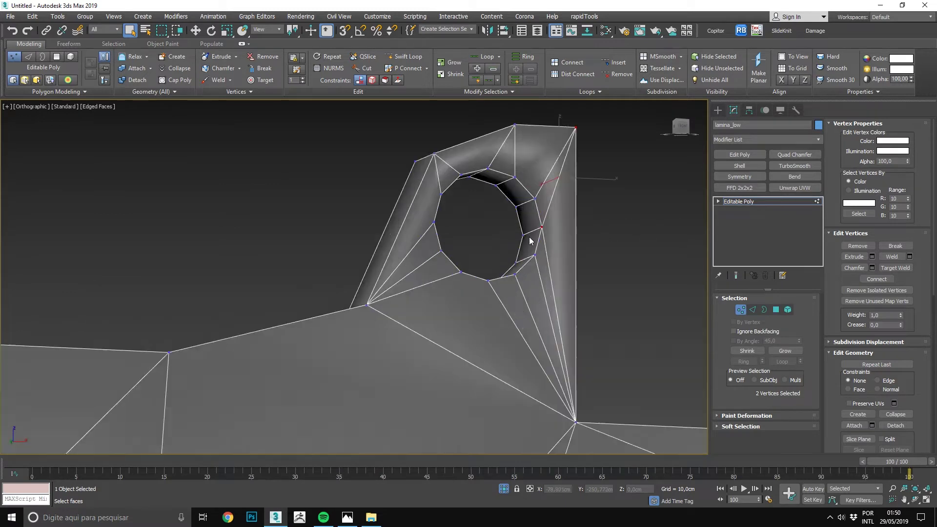
key(1)
scroll(544, 258, down, 3)
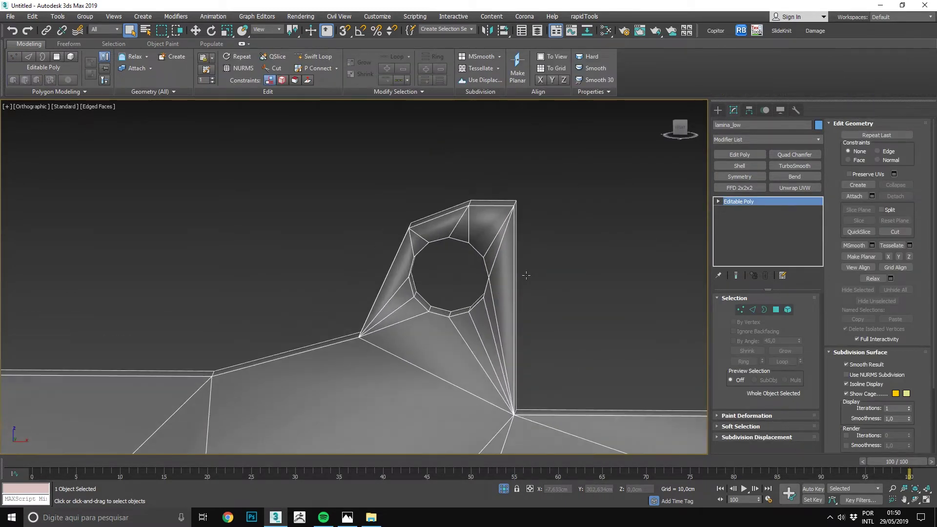
middle_drag(508, 256, 562, 205)
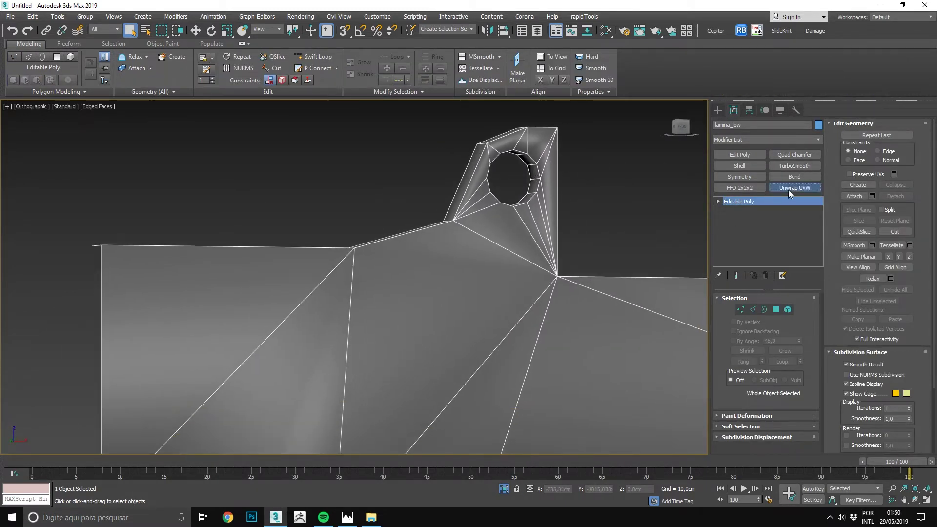
Step: Apply a fresh Unwrap UVW to lamina_low and select the top edge beside the handle lug
click(854, 138)
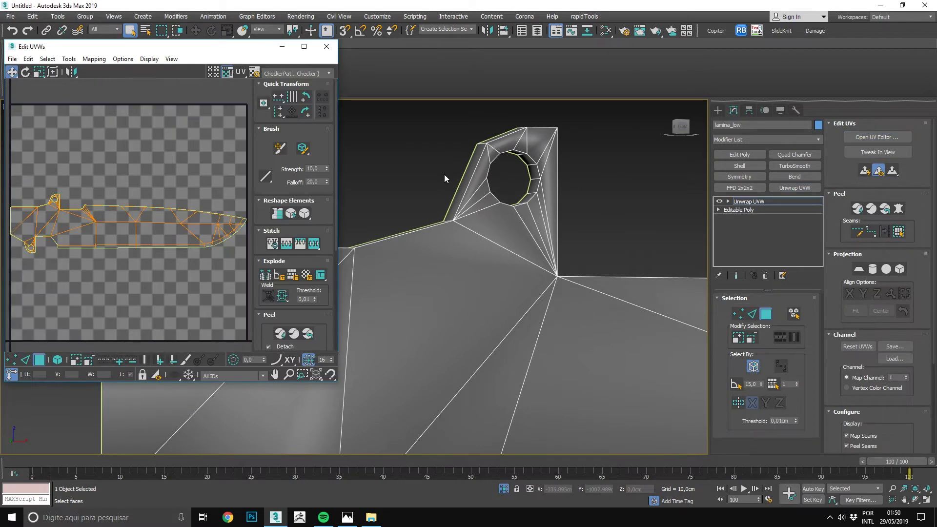
scroll(479, 216, down, 3)
middle_drag(473, 223, 573, 176)
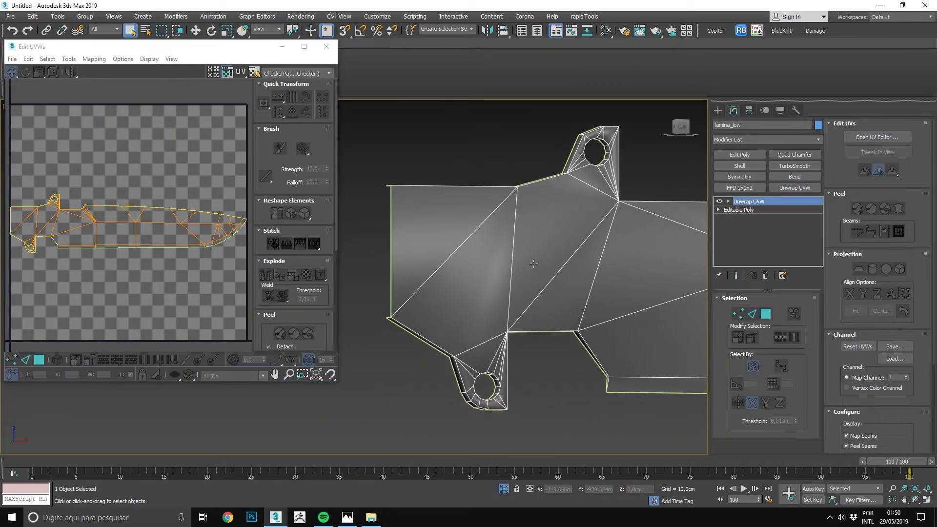
click(531, 181)
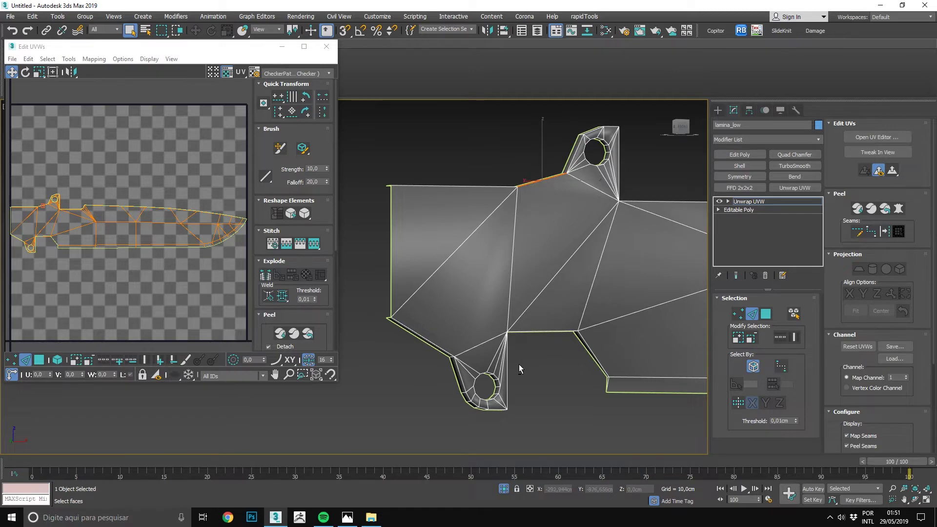
Step: Select the full edge ring around the lower lug and its hole
alt+middle_drag(519, 369, 465, 350)
ctrl+click(464, 341)
scroll(466, 308, up, 3)
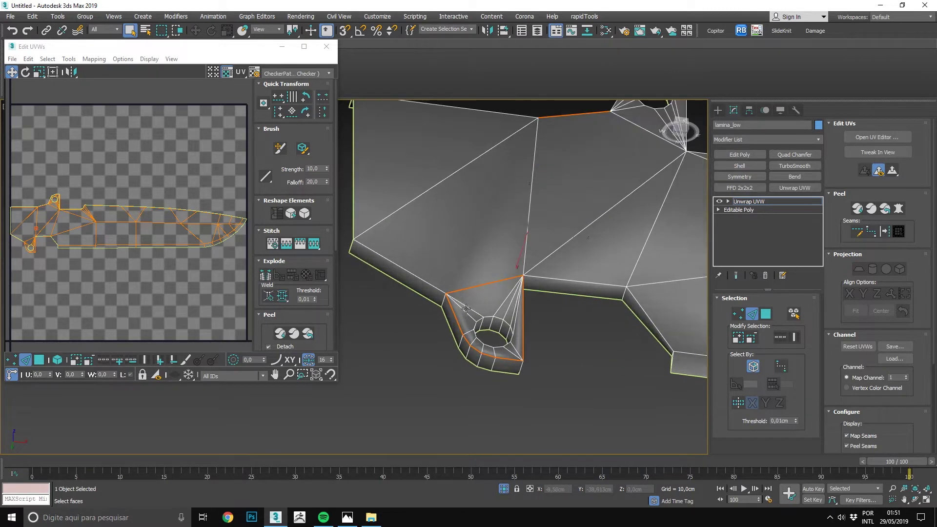
alt+click(451, 292)
scroll(561, 292, up, 3)
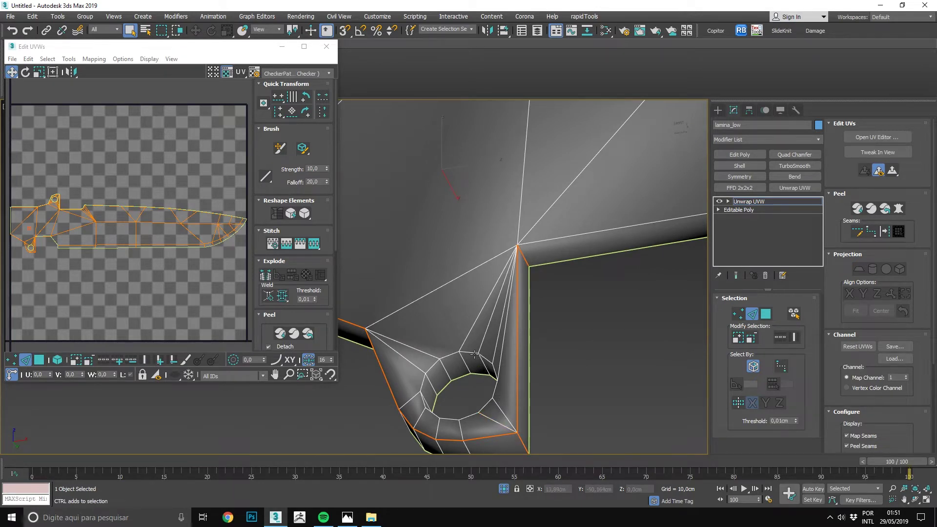
ctrl+double_click(453, 354)
Step: Add the top blade outline edges to the selection and convert them to seams
alt+middle_drag(491, 399, 501, 261)
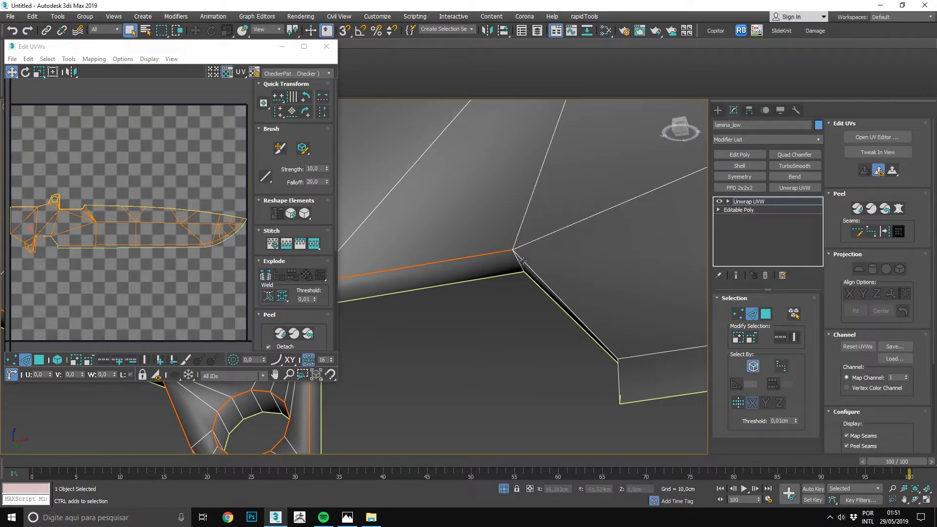
mouse_move(518, 272)
alt+middle_down()
mouse_move(534, 228)
mouse_move(596, 266)
mouse_move(581, 261)
mouse_move(593, 280)
mouse_move(509, 293)
mouse_move(512, 352)
mouse_move(412, 356)
mouse_move(511, 350)
mouse_move(472, 284)
alt+middle_up()
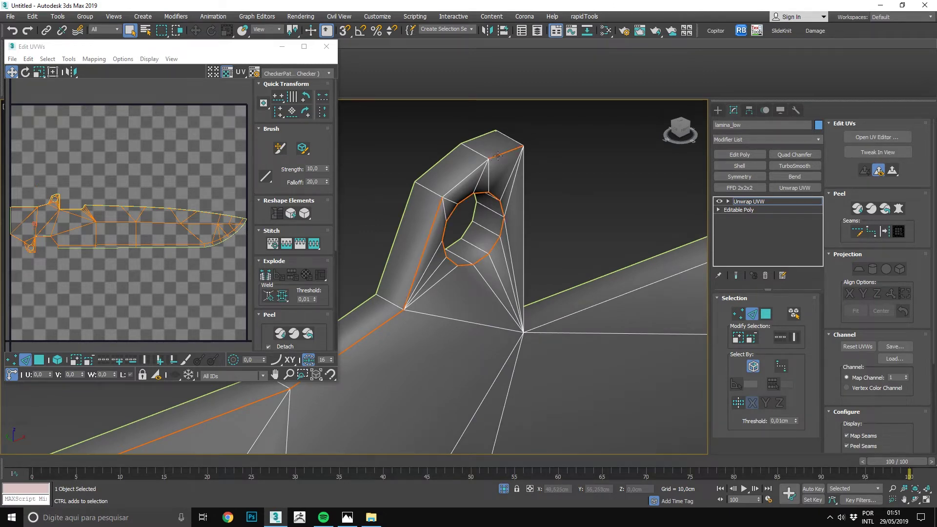
scroll(475, 169, up, 2)
scroll(475, 169, up, 3)
scroll(549, 259, up, 2)
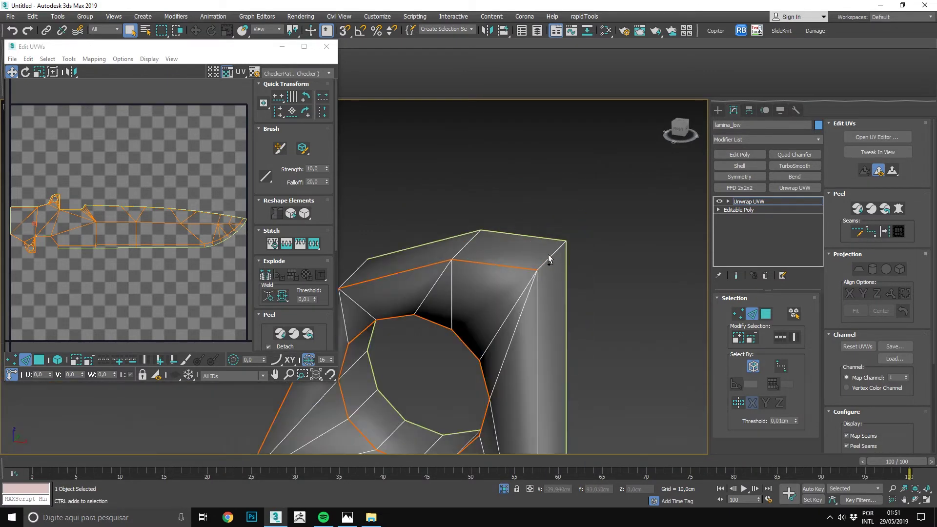
scroll(538, 282, down, 3)
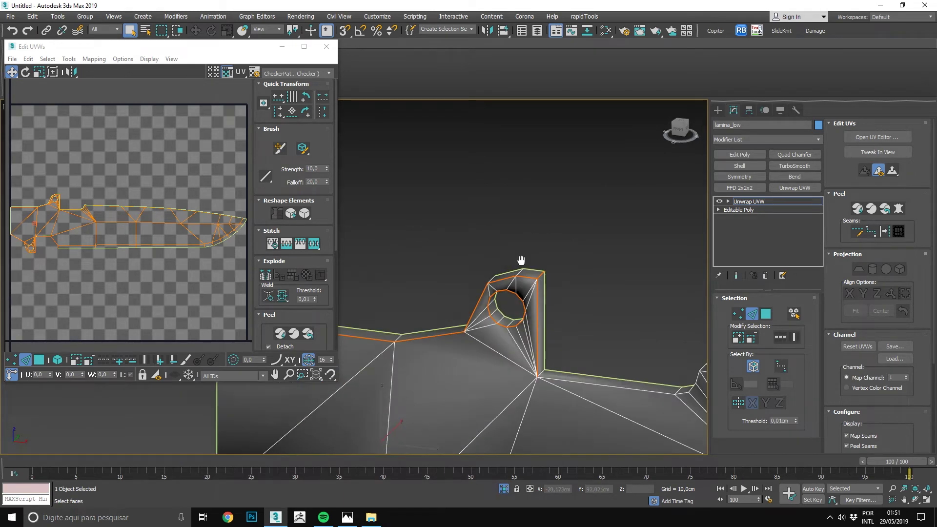
middle_drag(541, 300, 495, 295)
scroll(437, 287, up, 2)
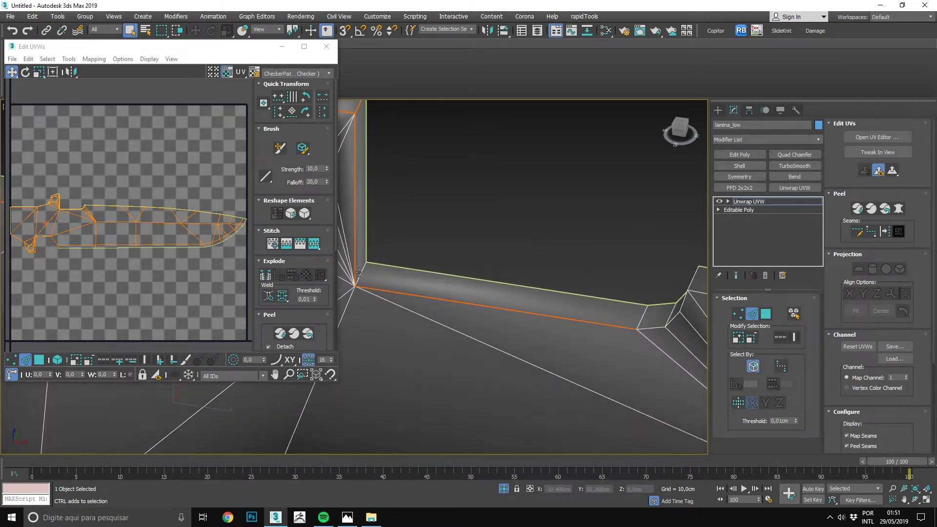
middle_drag(360, 272, 516, 288)
scroll(540, 205, up, 1)
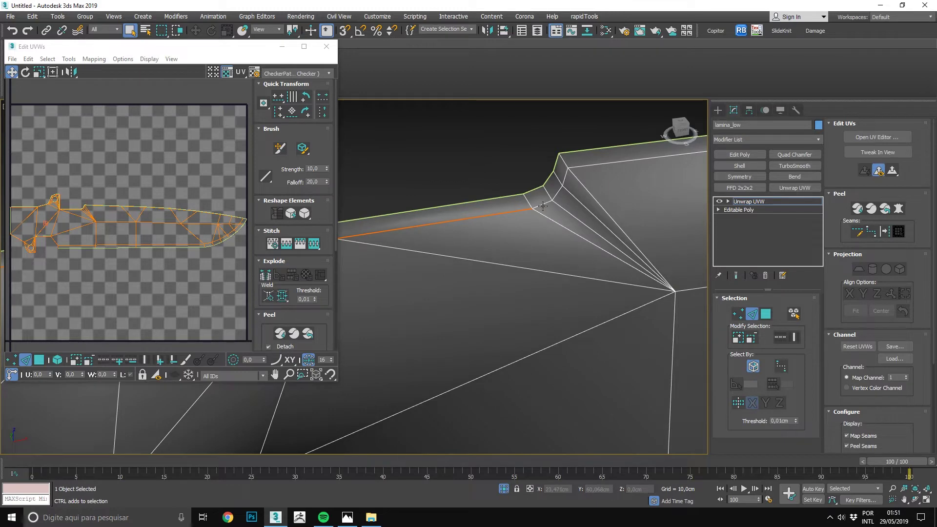
ctrl+click(542, 206)
scroll(522, 163, down, 3)
scroll(561, 170, up, 1)
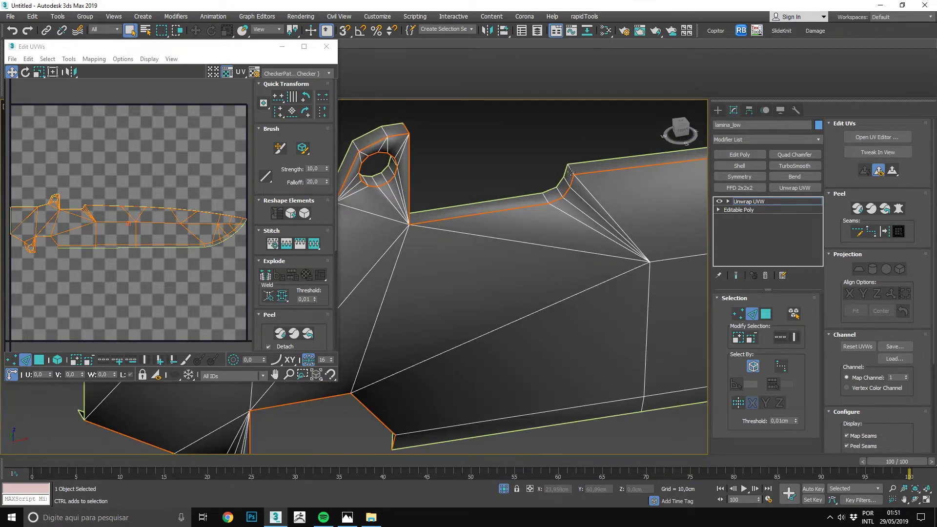
scroll(571, 171, down, 3)
middle_drag(519, 203, 439, 186)
scroll(569, 216, up, 3)
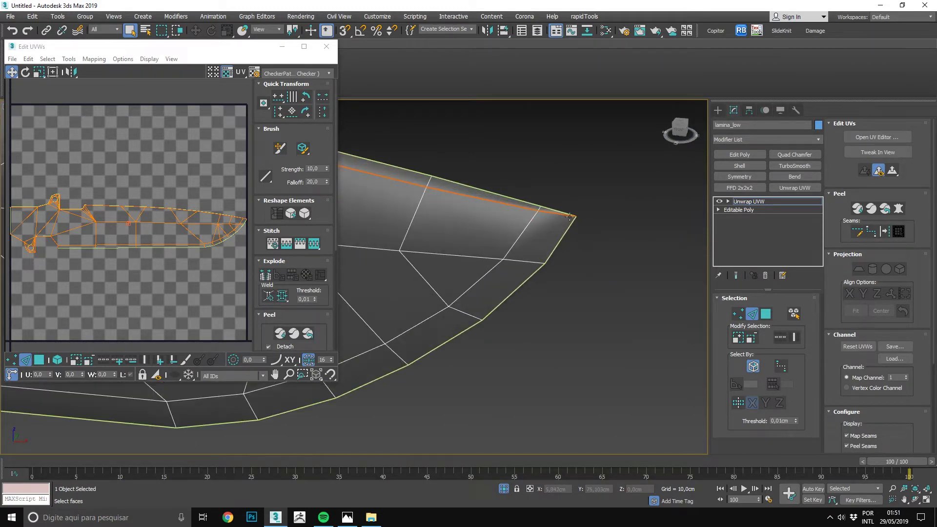
scroll(569, 216, down, 3)
middle_drag(502, 251, 600, 241)
scroll(600, 241, up, 1)
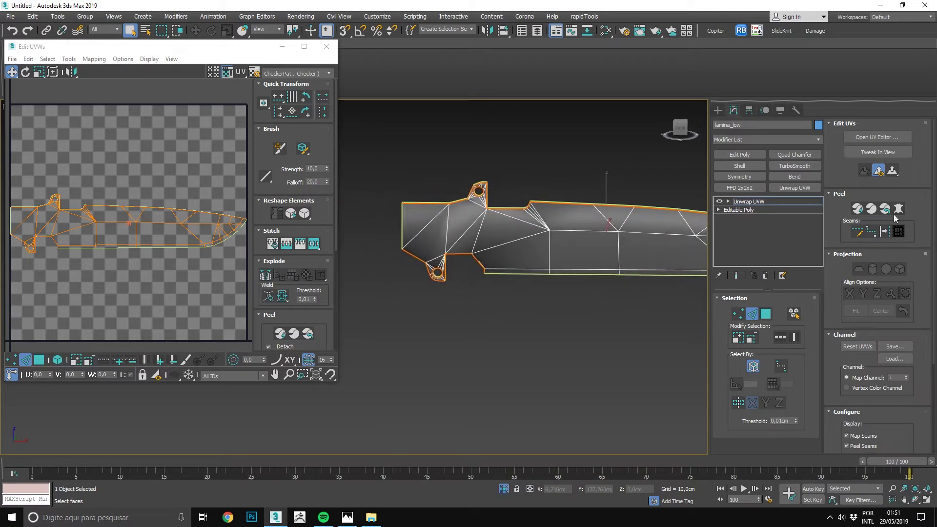
click(890, 231)
Step: Select all of the blade's faces in Polygon mode
alt+middle_drag(554, 231, 590, 192)
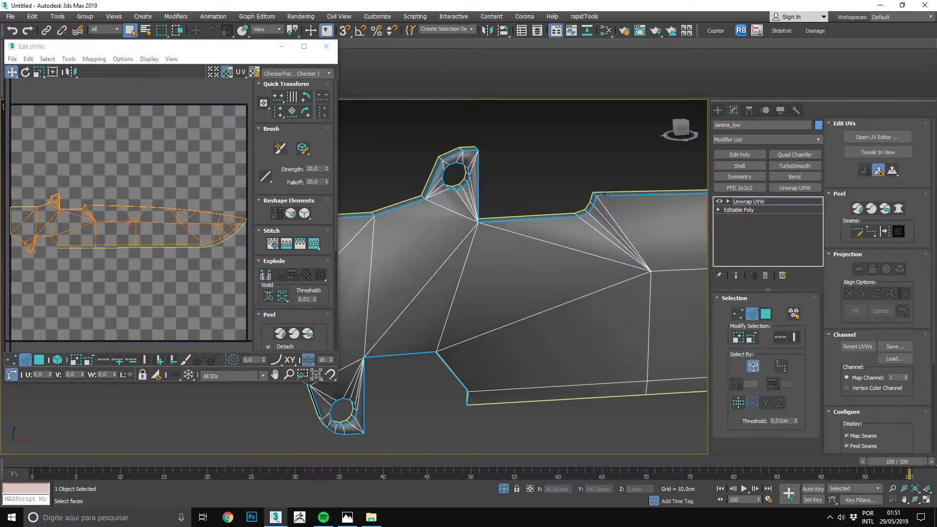
key(3)
alt+middle_drag(528, 189, 486, 203)
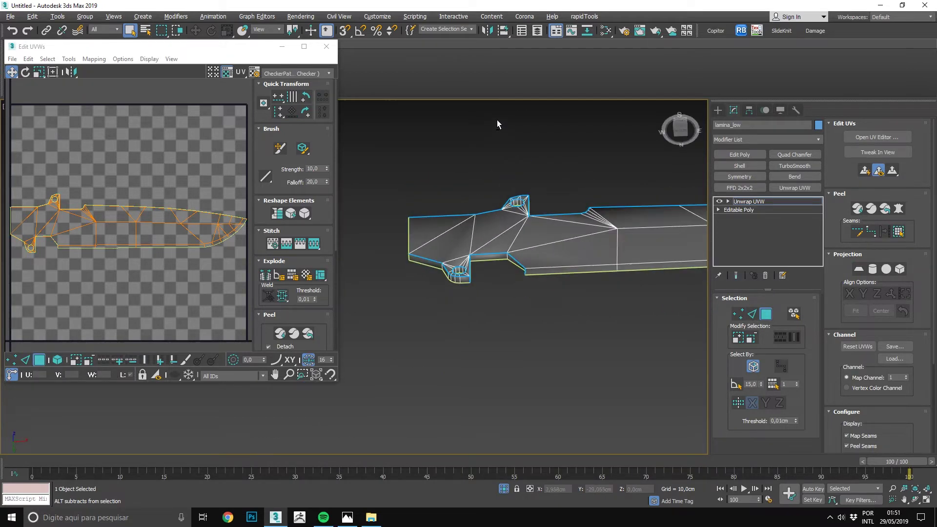
click(525, 173)
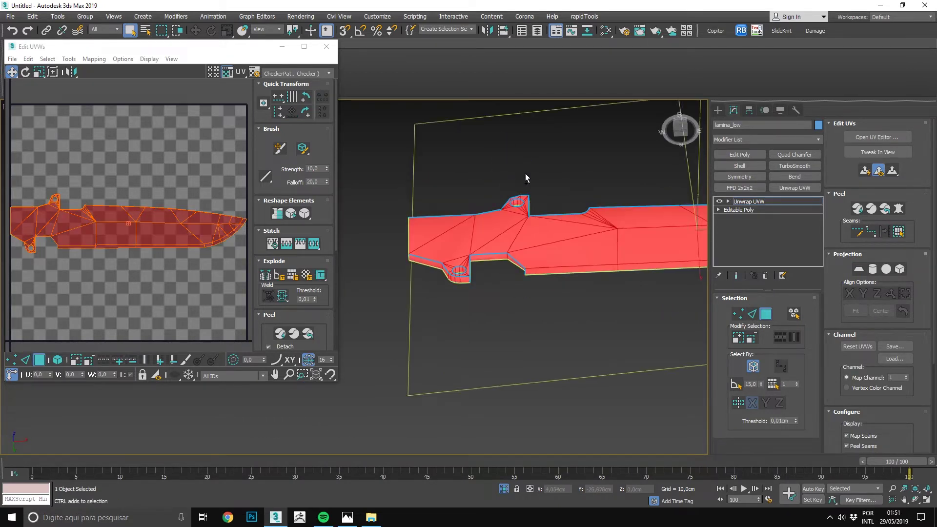
Step: Quick Peel the blade faces, then select and frame the oval hole-wall UV island
click(860, 209)
click(158, 195)
scroll(99, 209, up, 5)
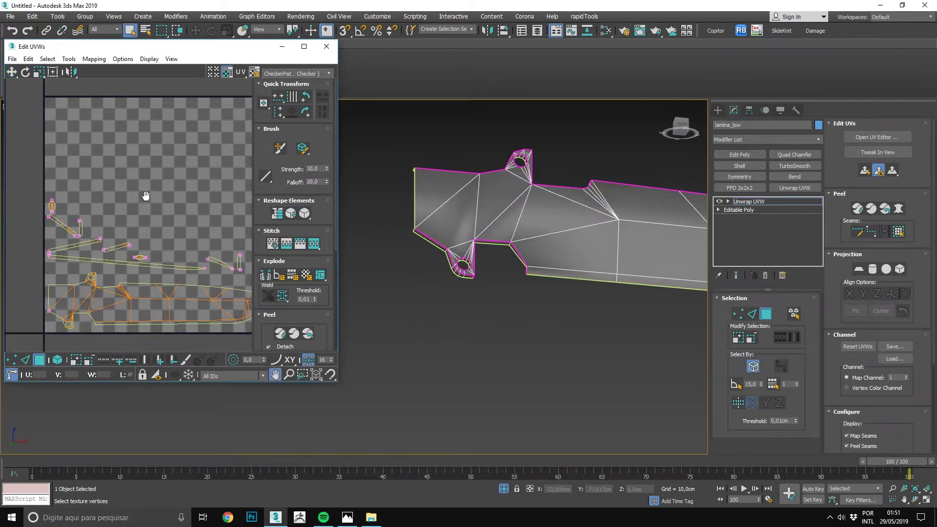
scroll(79, 184, up, 3)
drag(101, 180, 195, 226)
key(z)
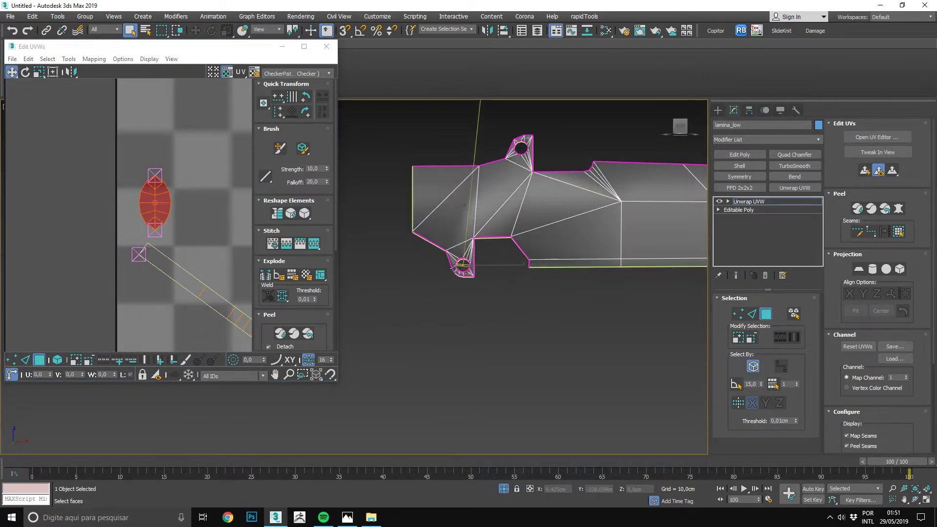
Step: Select a face of the lug-hole wall to inspect its UVs
key(2)
alt+middle_drag(533, 166, 488, 146)
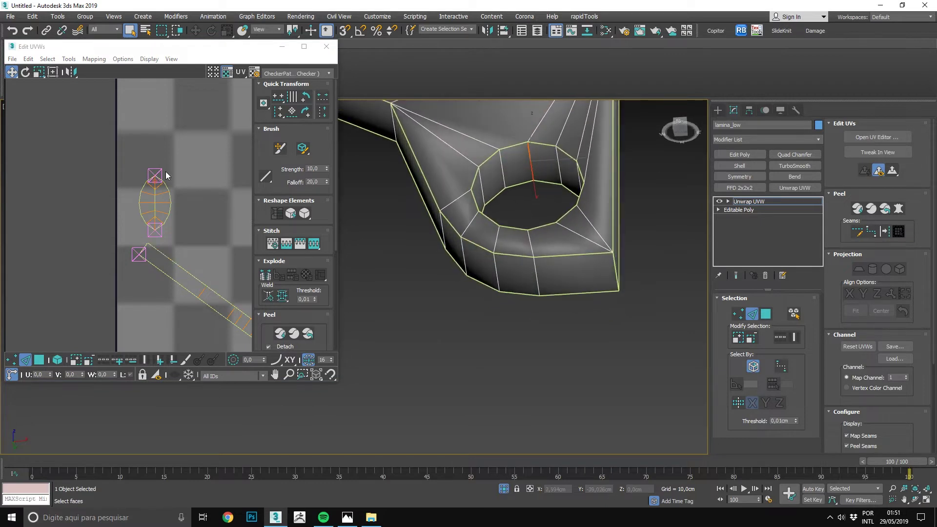
key(3)
click(185, 182)
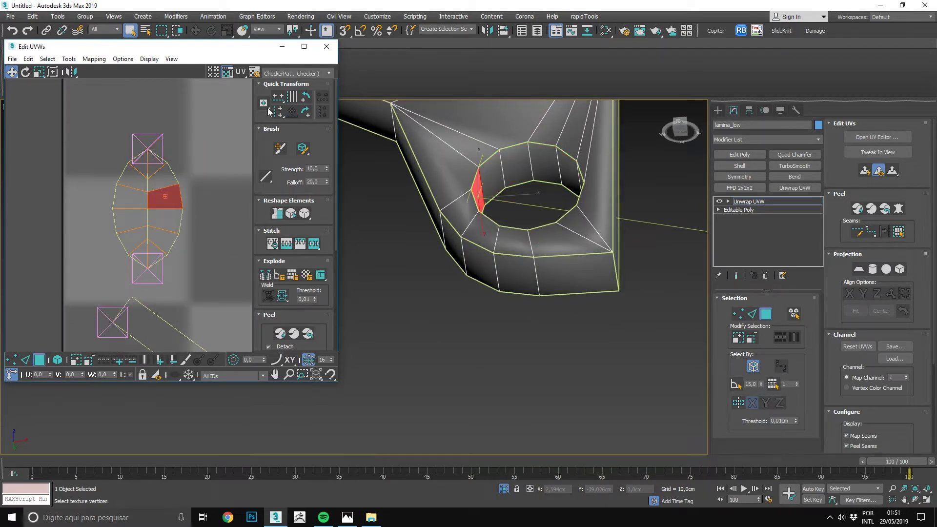
Step: Switch the checker background to UV_Checker, then back to the grey checker
click(312, 73)
click(308, 90)
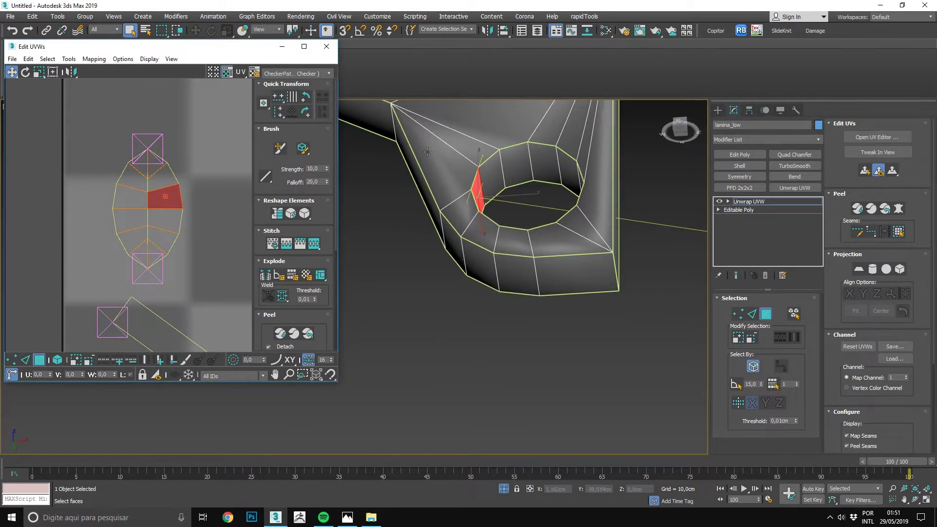
click(297, 73)
scroll(113, 180, down, 5)
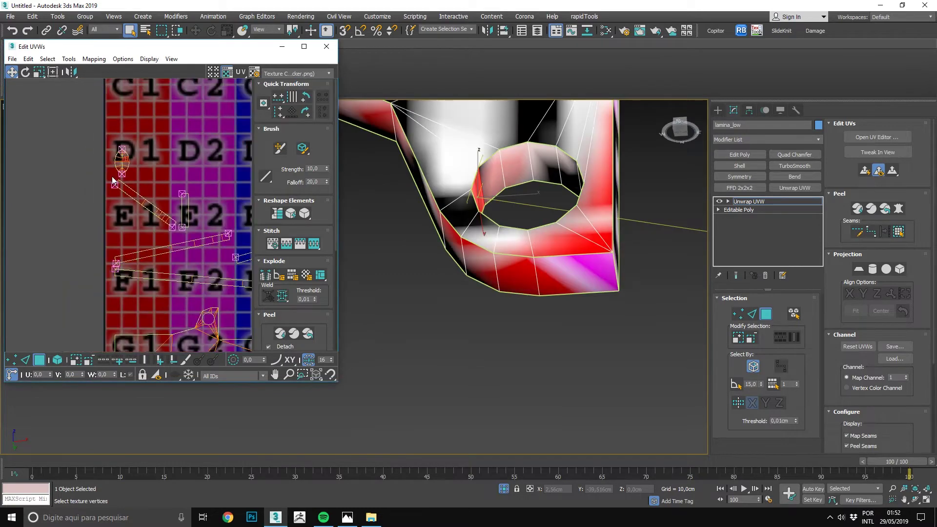
click(63, 359)
click(307, 73)
click(304, 89)
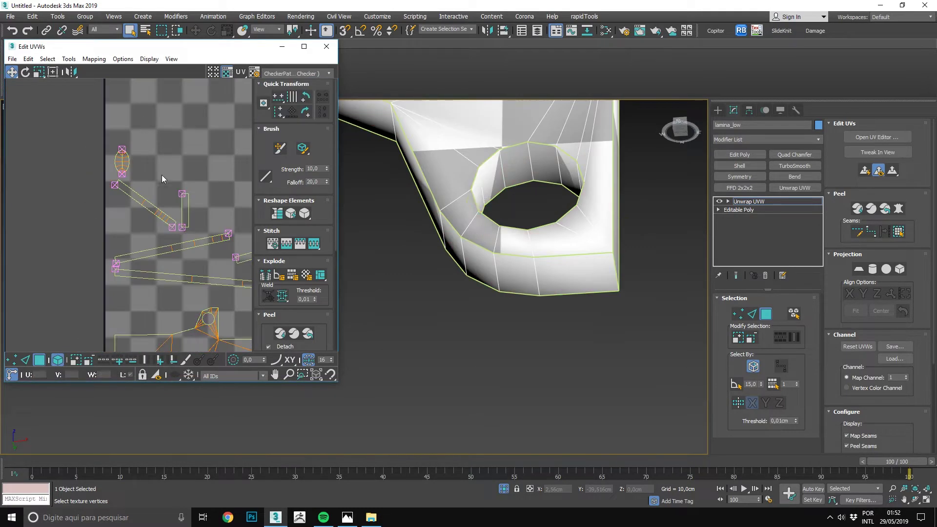
Step: Select the oval hole-wall island and a vertical edge on the hole wall
click(127, 166)
scroll(142, 161, up, 5)
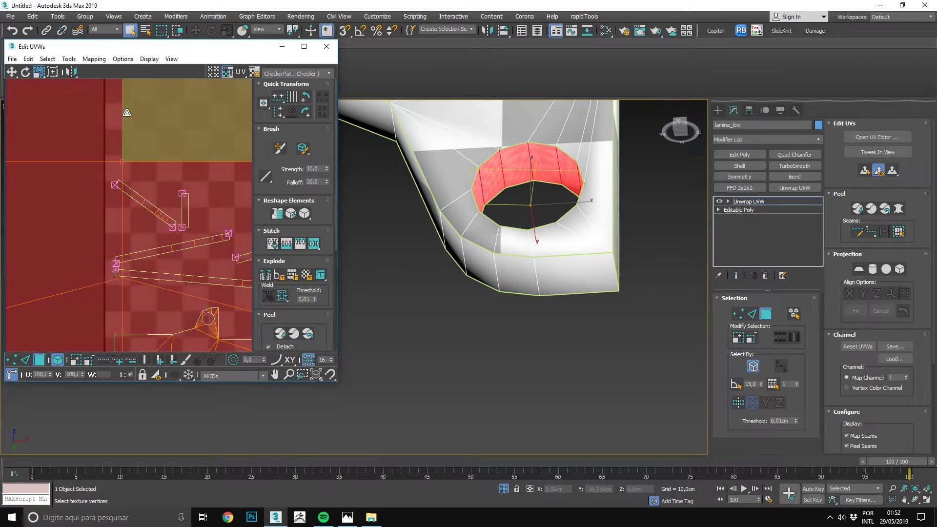
key(2)
scroll(529, 173, up, 3)
click(529, 174)
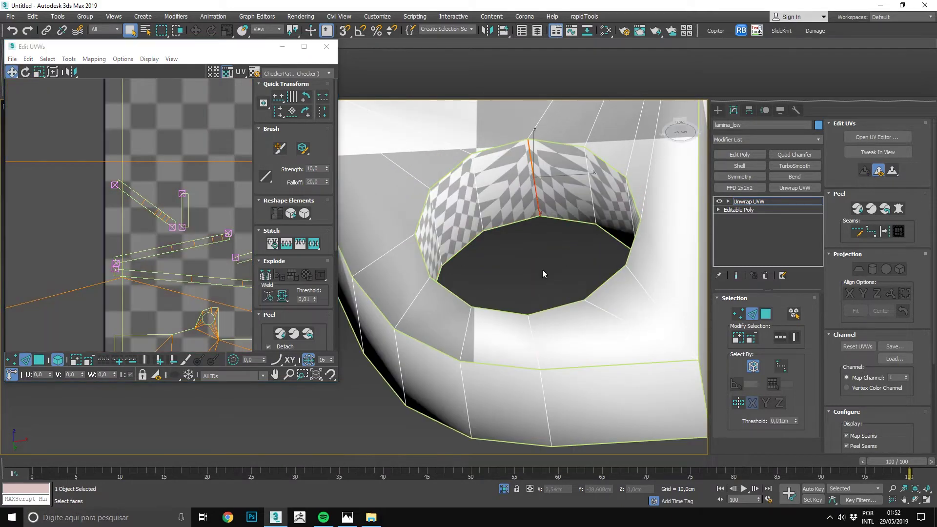
Step: Select a vertical edge inside each of the two lug-hole walls
alt+middle_drag(543, 270, 517, 318)
scroll(544, 188, up, 3)
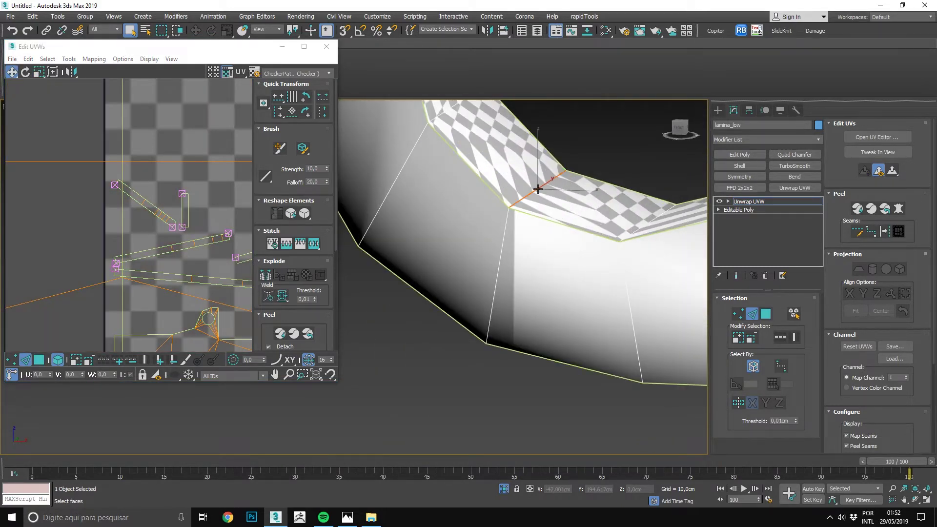
scroll(544, 189, down, 3)
alt+middle_drag(533, 187, 528, 205)
scroll(548, 206, up, 3)
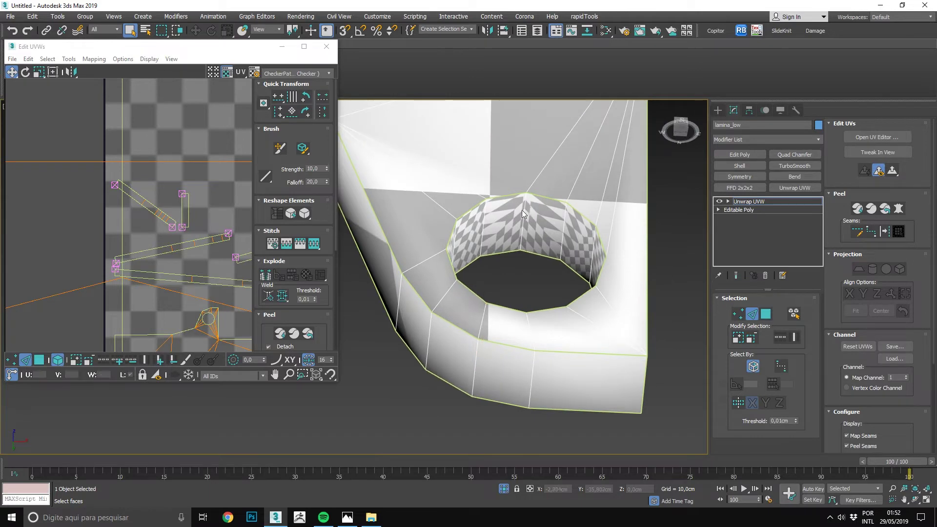
click(526, 213)
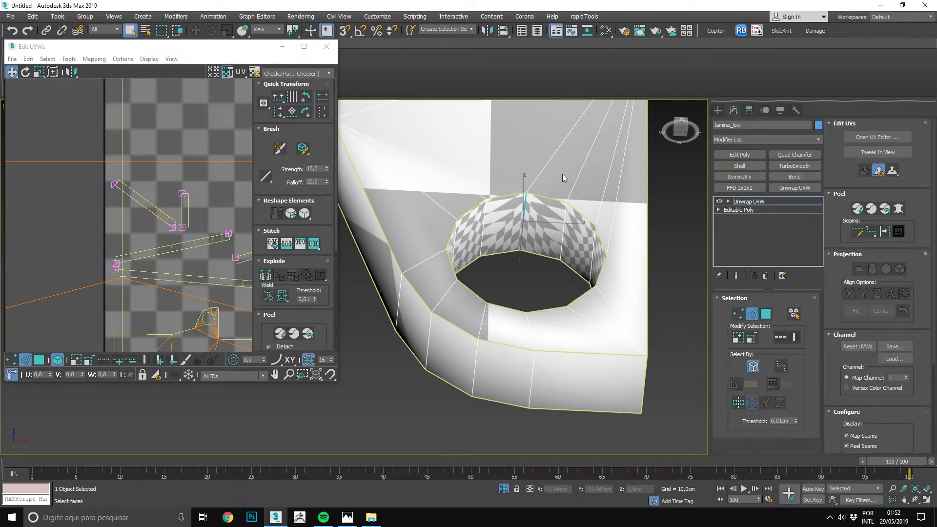
scroll(562, 174, down, 3)
alt+middle_drag(562, 174, 537, 191)
scroll(530, 193, up, 3)
click(521, 177)
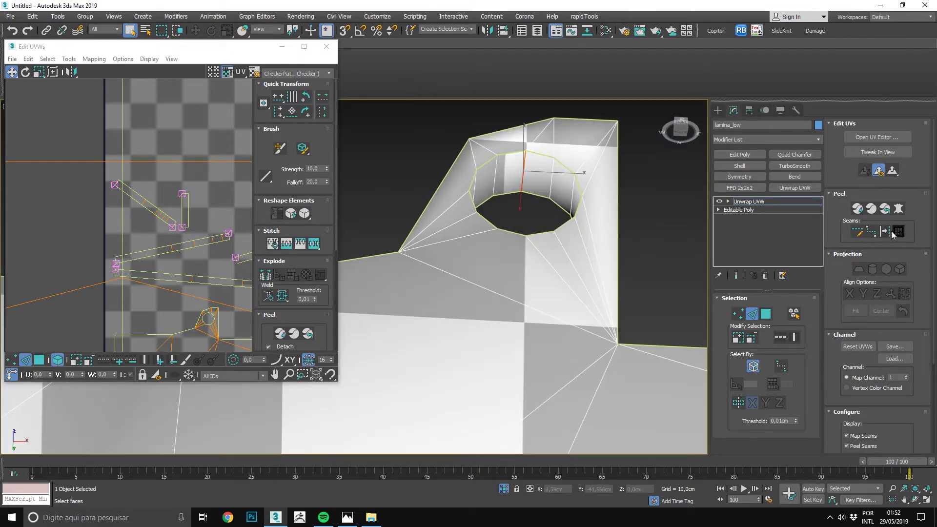
Step: Mark the chosen hole-wall edges as seams and select the wall's face ring
alt+middle_drag(552, 217, 549, 229)
key(3)
click(536, 179)
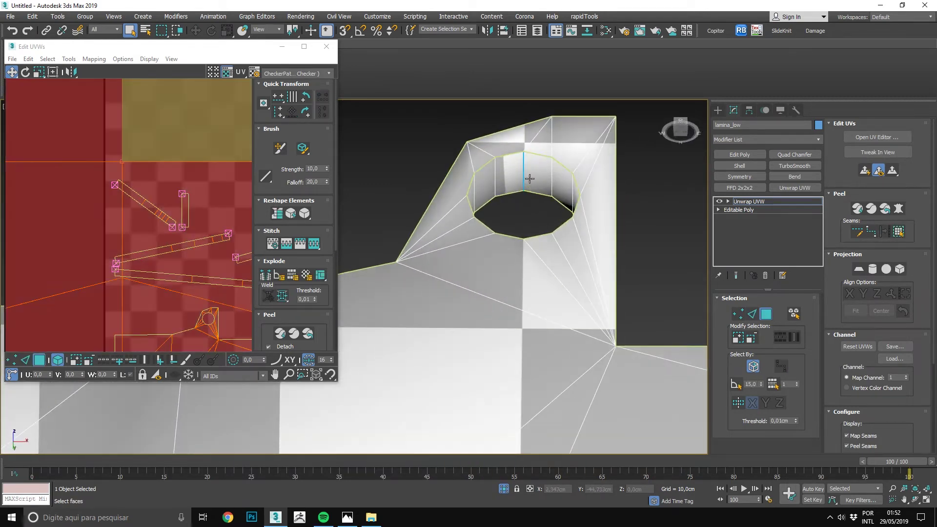
scroll(515, 172, down, 3)
scroll(509, 175, up, 3)
double_click(509, 176)
Step: Select the full ring of hole-wall faces and Quick Peel it into a UV strip
alt+middle_drag(509, 176, 597, 203)
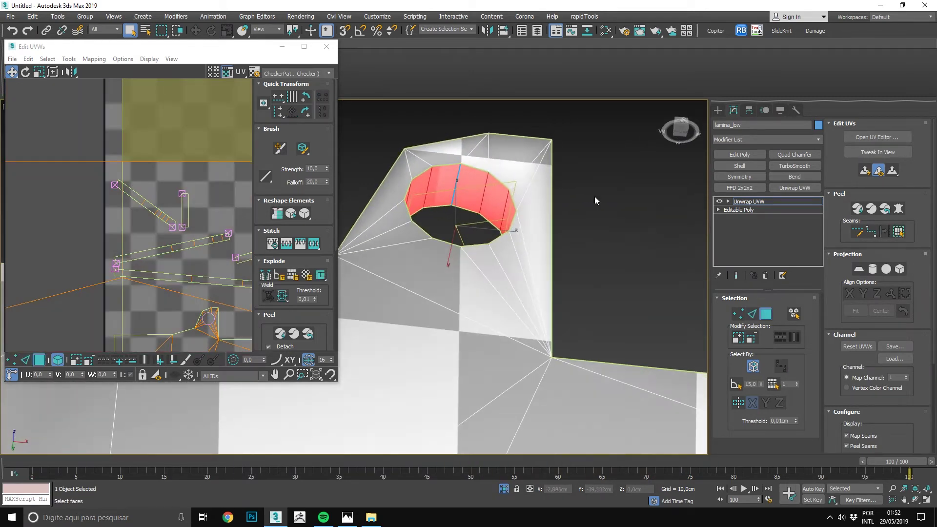
key(ctrl+d)
click(477, 181)
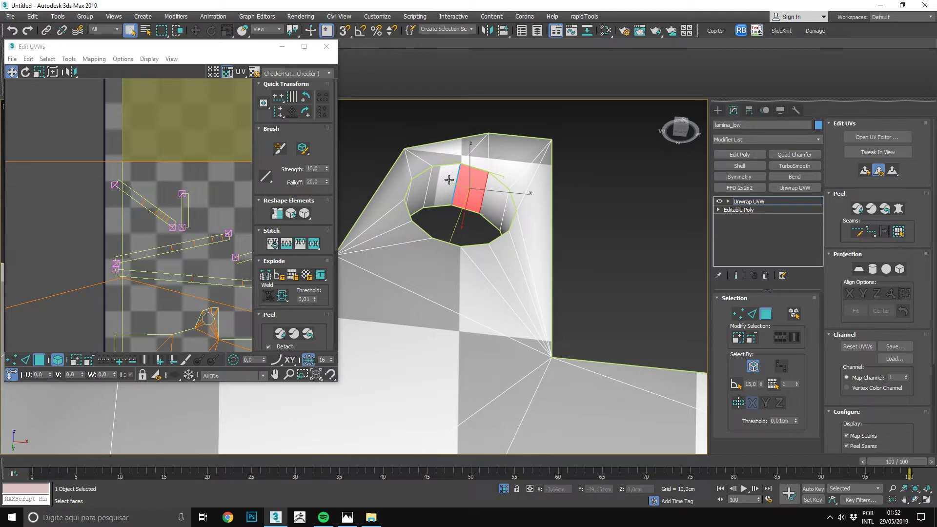
scroll(449, 180, down, 3)
alt+middle_drag(449, 180, 537, 205)
scroll(603, 237, up, 3)
click(604, 237)
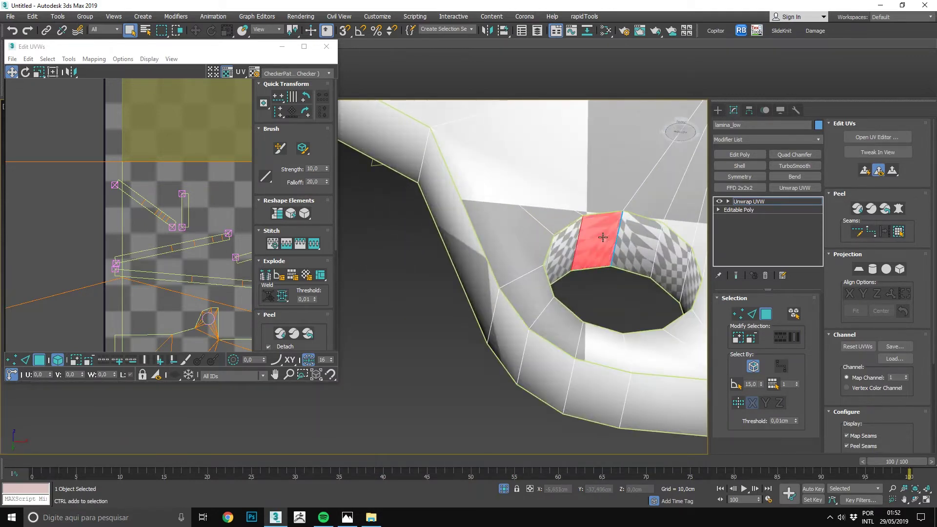
shift+click(635, 241)
click(857, 208)
Step: Move the peeled strip to the top of UV space and straighten the tilted strip
scroll(233, 159, down, 3)
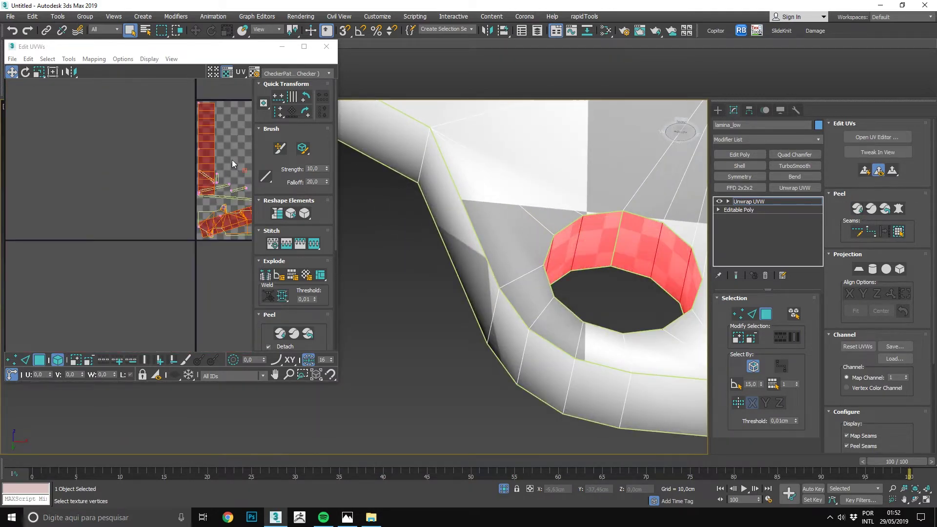
middle_drag(233, 164, 134, 146)
drag(157, 246, 168, 140)
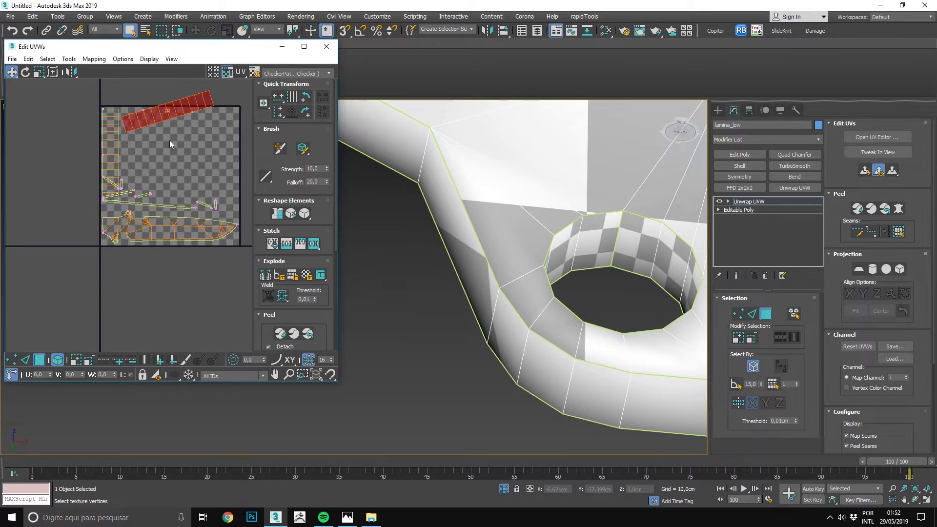
key(ctrl+z)
scroll(230, 169, up, 2)
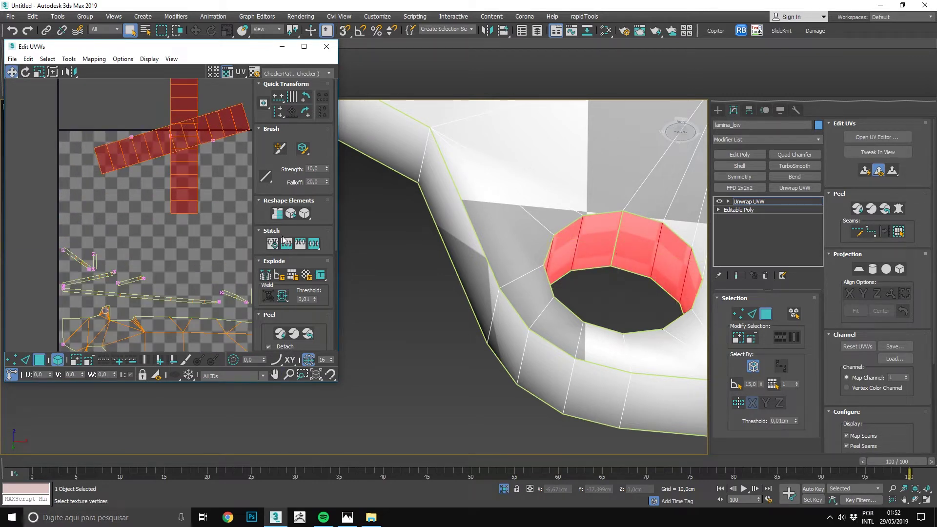
click(276, 215)
middle_drag(191, 148, 177, 168)
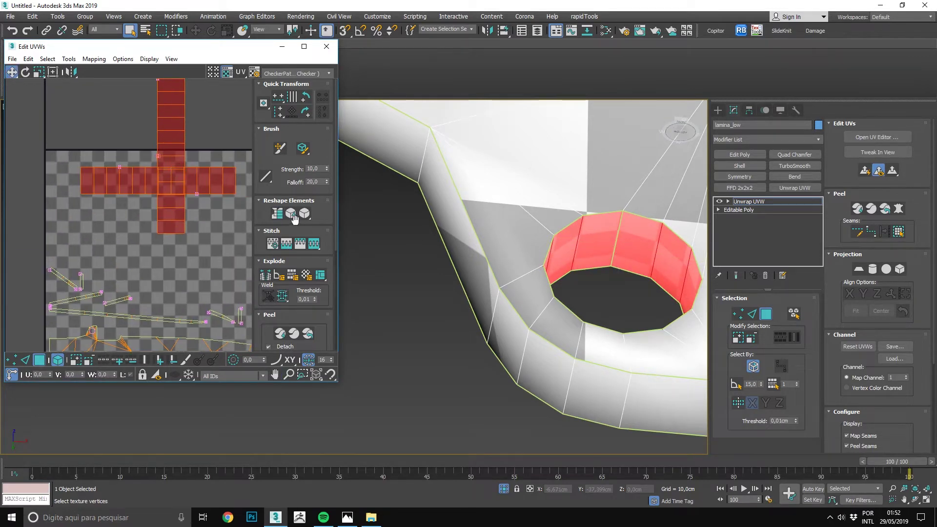
click(233, 163)
Step: Rotate the horizontal hole-wall strip +90 degrees to stand it upright
middle_drag(222, 144, 211, 154)
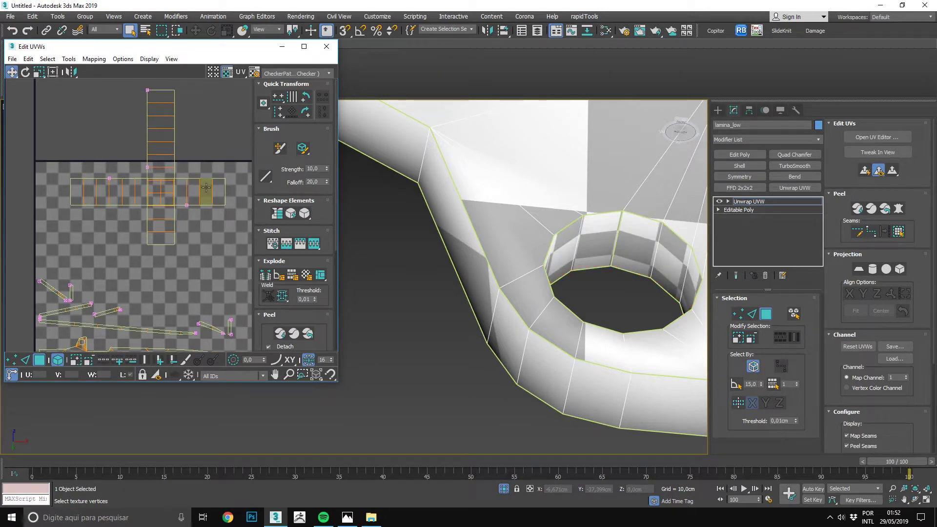
click(206, 191)
click(307, 98)
Step: Maximize the Edit UVWs window to fill the screen
mouse_move(147, 198)
middle_down()
mouse_move(122, 146)
mouse_move(53, 144)
middle_up()
scroll(117, 172, up, 2)
scroll(49, 151, down, 1)
click(42, 160)
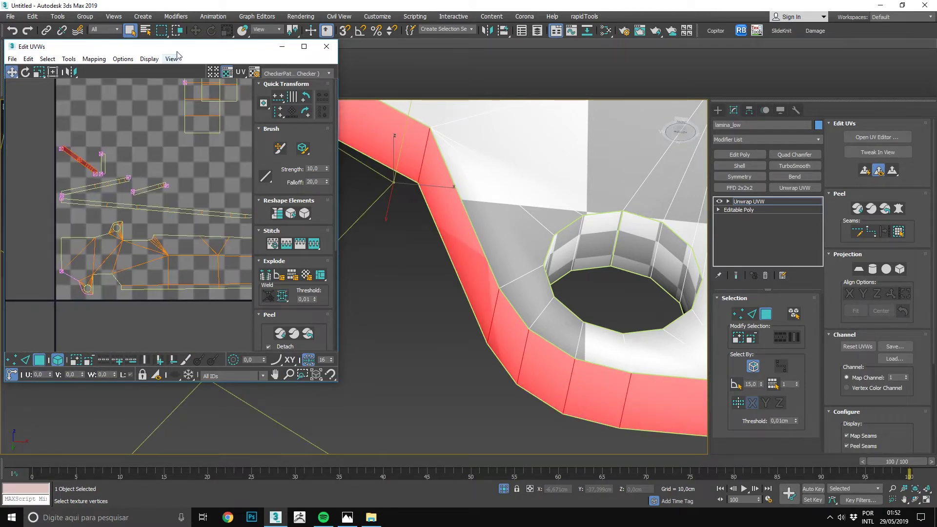
drag(175, 47, 239, 10)
click(436, 143)
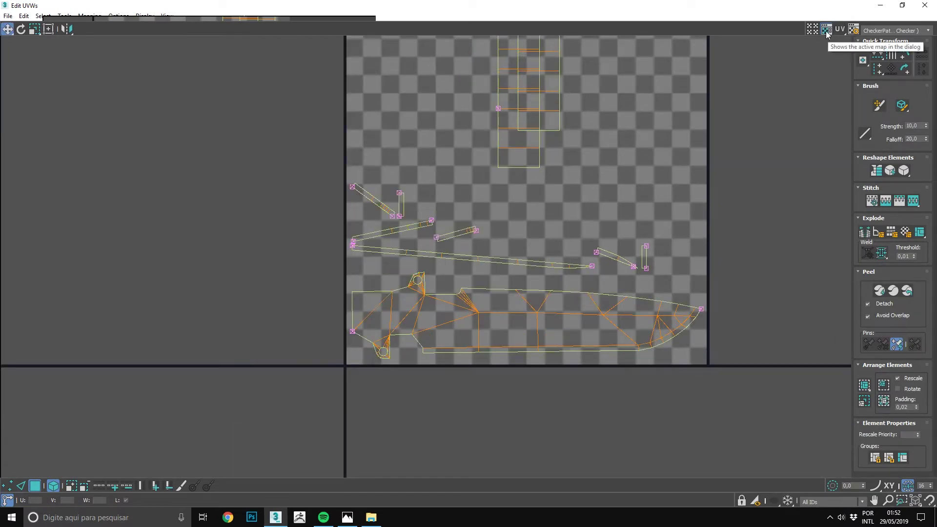
Step: Hide the checker background and straighten the thin edge strips and L-shaped island
click(825, 30)
click(825, 30)
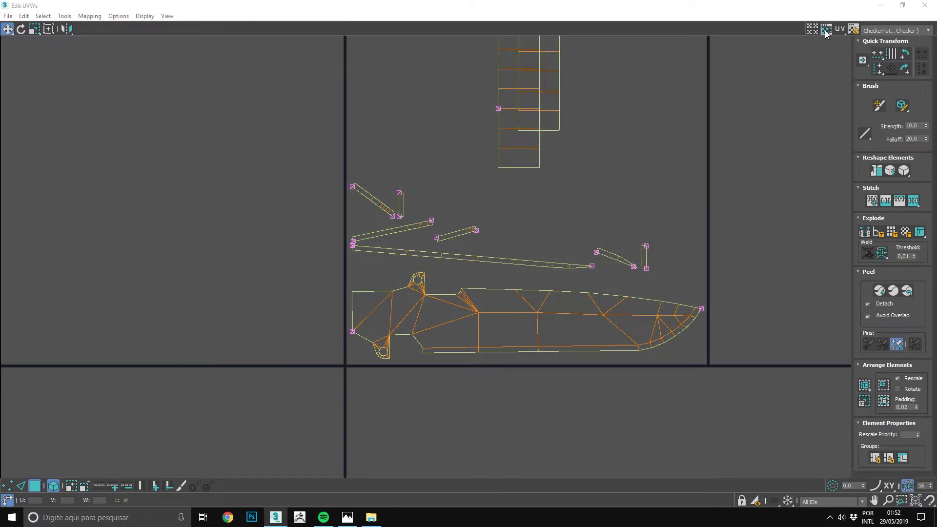
click(825, 31)
click(825, 30)
scroll(543, 229, up, 3)
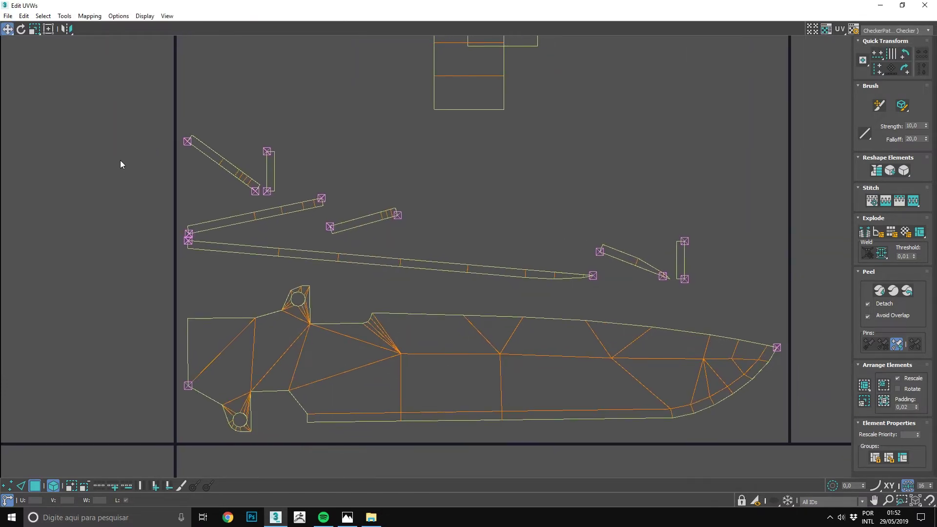
drag(227, 190, 411, 280)
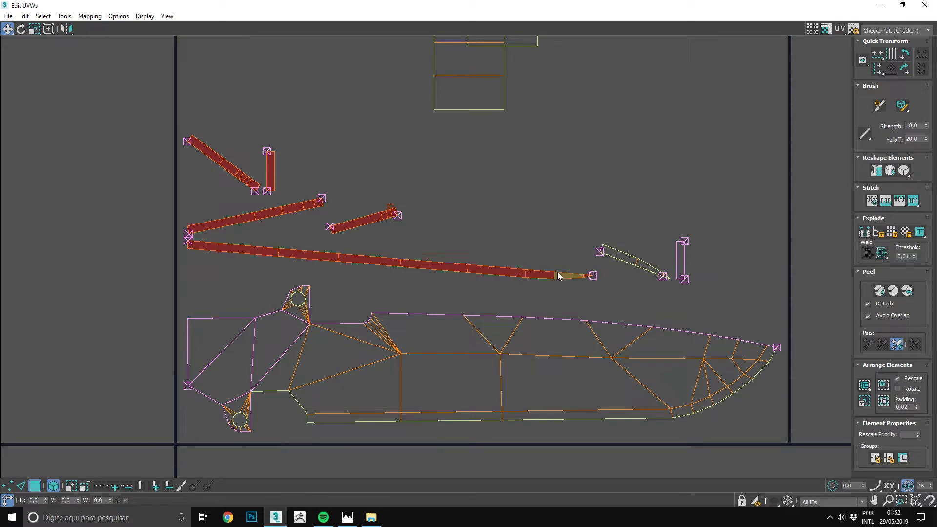
click(876, 169)
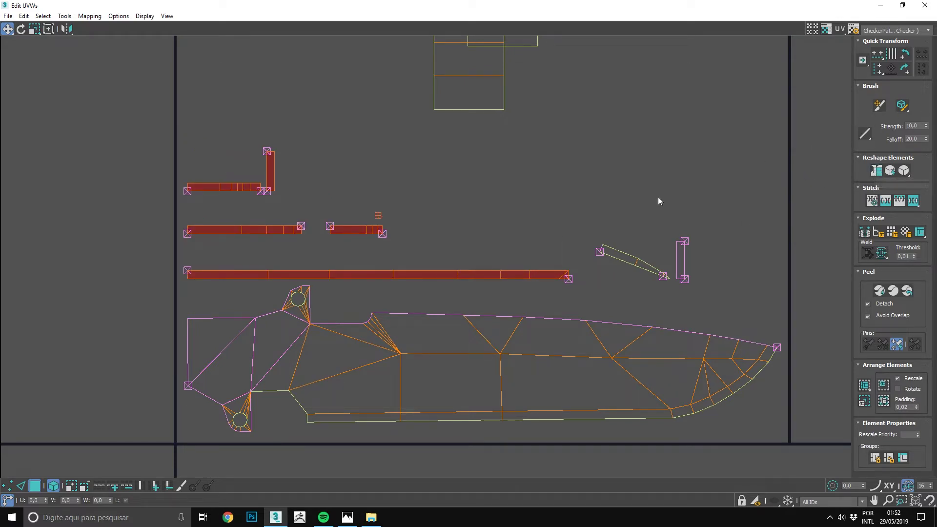
drag(658, 197, 689, 266)
click(876, 171)
click(731, 318)
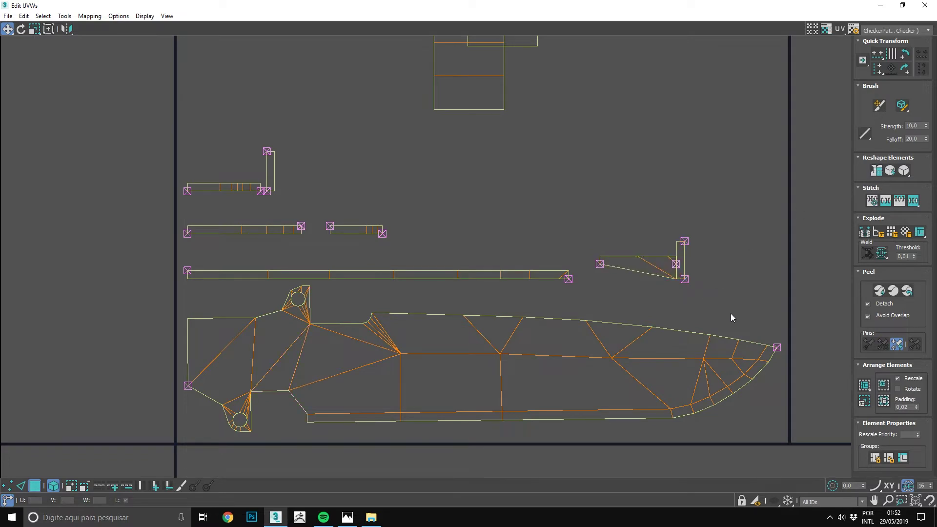
Step: Relax all strip islands except the knife island three times, then restore the editor window
drag(729, 303, 267, 167)
alt+click(450, 349)
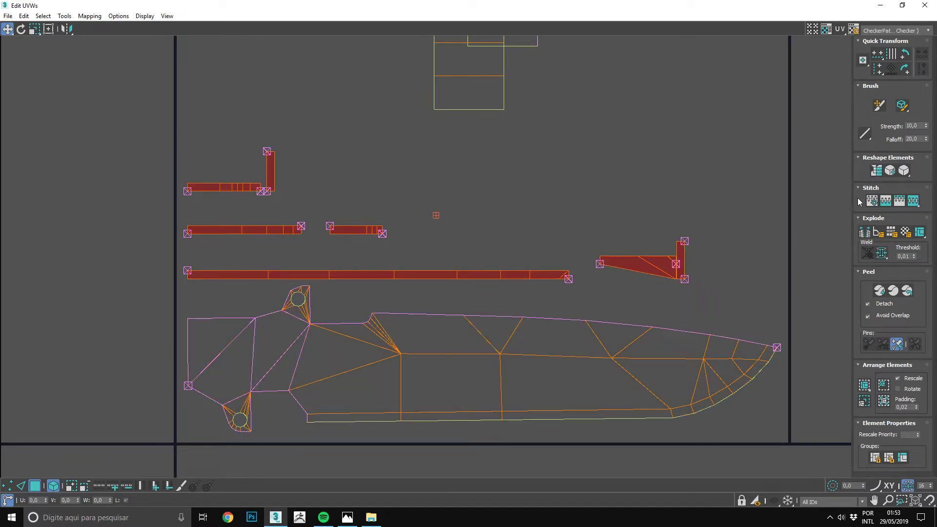
click(903, 171)
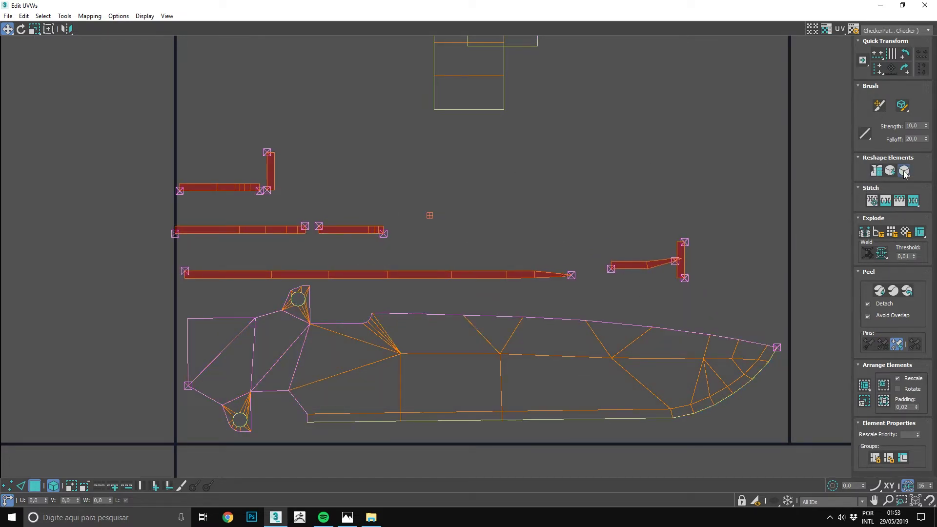
click(903, 171)
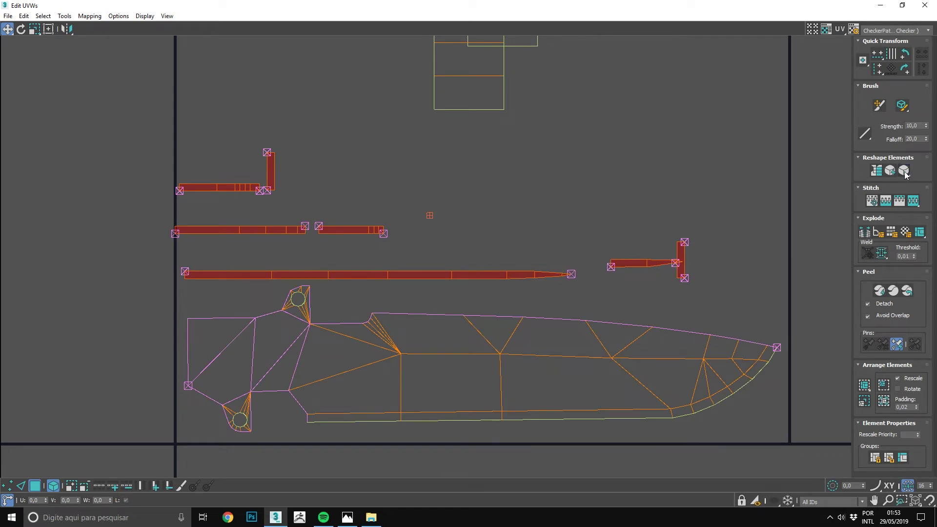
click(904, 171)
click(575, 191)
middle_drag(575, 192, 606, 116)
click(461, 272)
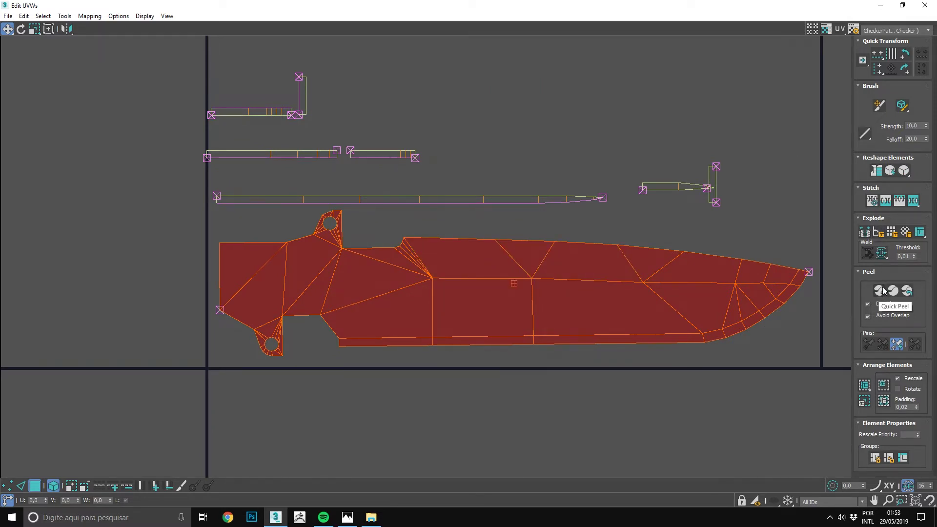
click(902, 5)
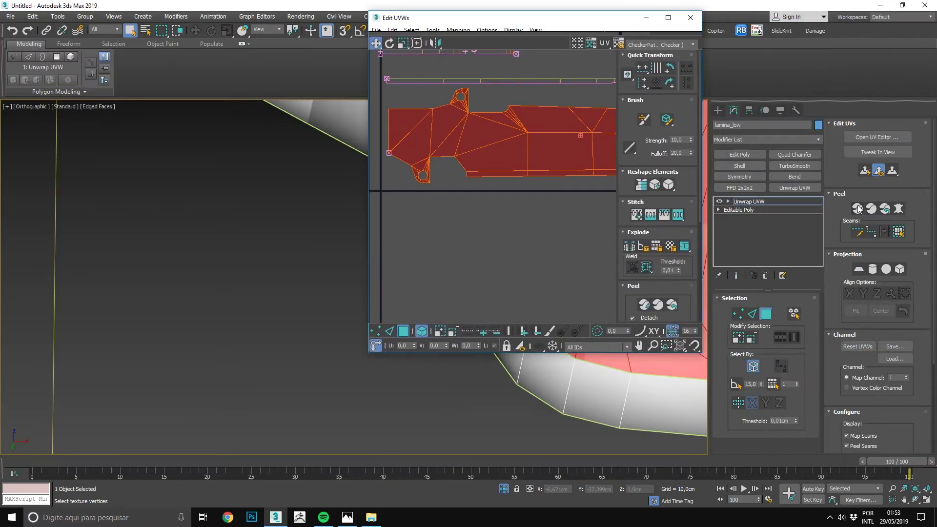
Step: Frame the whole blade and enter Polygon sub-object mode on the collapsed Editable Poly
double_click(543, 17)
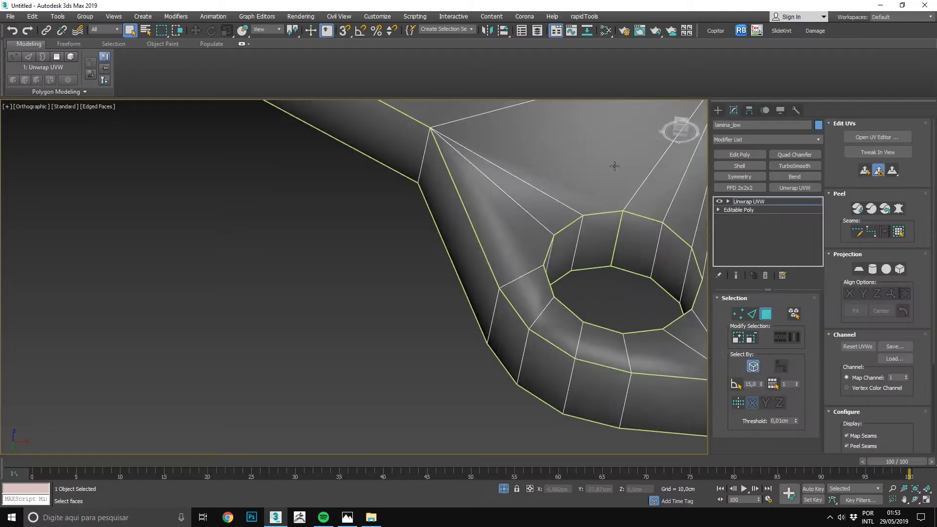
scroll(589, 168, down, 5)
mouse_move(496, 225)
middle_down()
mouse_move(240, 243)
mouse_move(268, 249)
middle_up()
scroll(490, 277, up, 4)
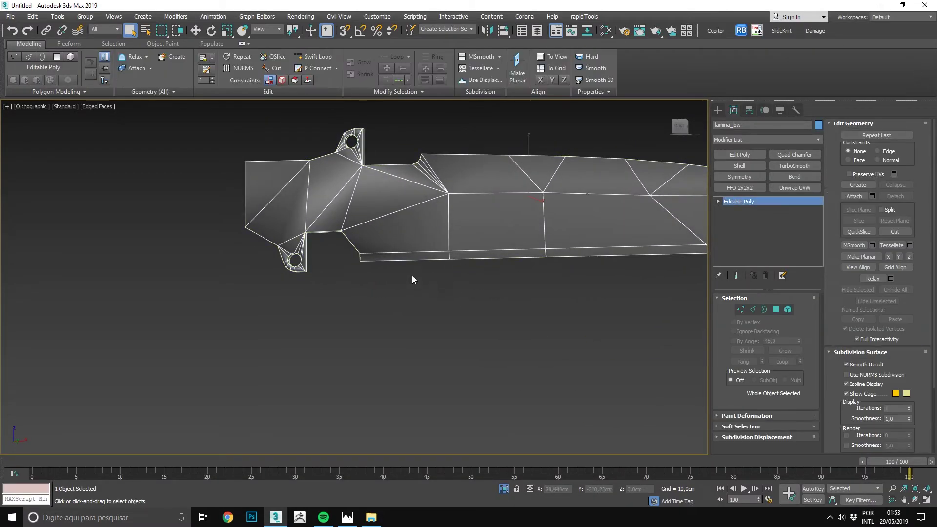
middle_drag(412, 279, 465, 287)
click(776, 310)
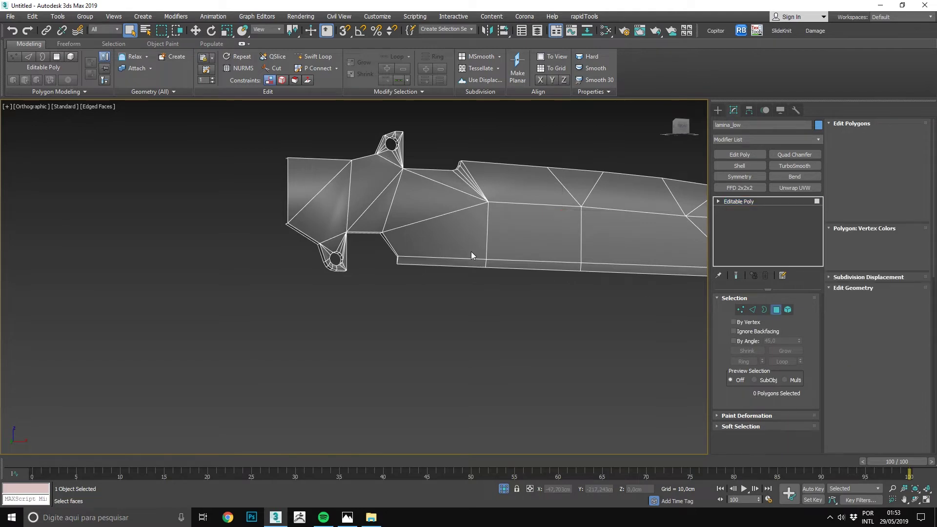
Step: Assign all 110 blade polygons to smoothing group 1, then deselect them
key(ctrl+a)
scroll(867, 309, down, 3)
scroll(871, 346, down, 2)
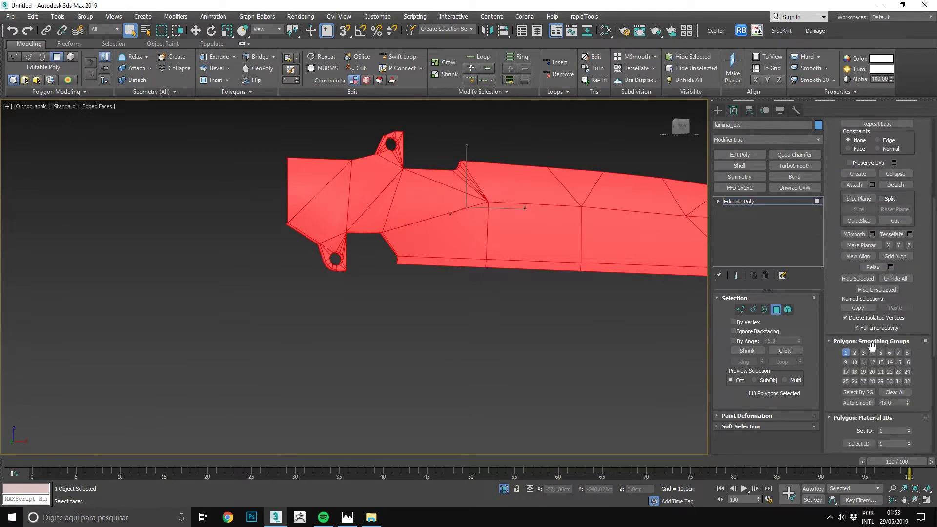
click(859, 403)
click(436, 325)
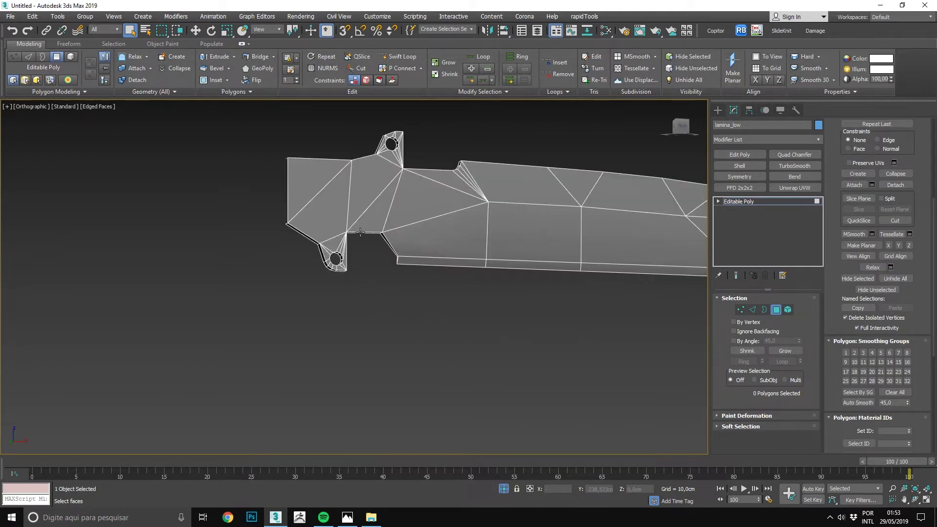
middle_drag(515, 204, 471, 211)
scroll(471, 211, up, 3)
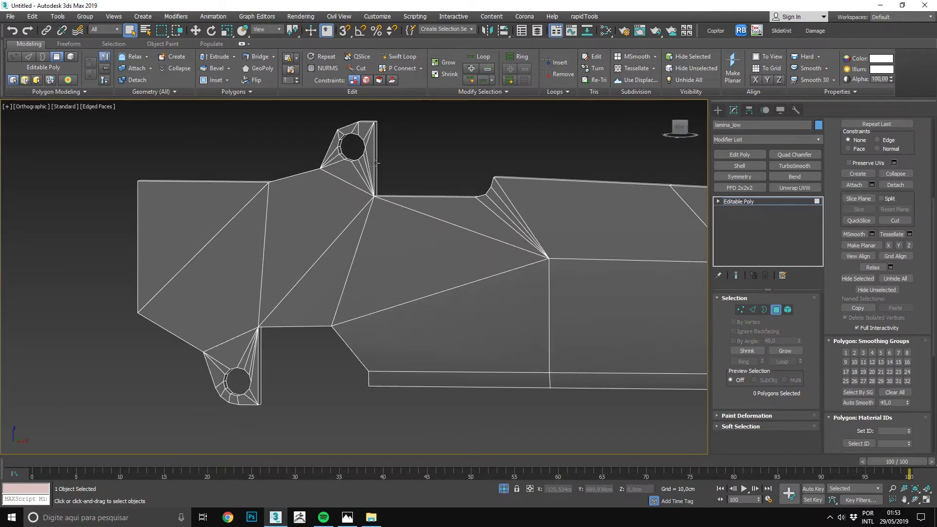
Step: Exit Polygon mode, turn off edged faces, and End Isolate to show all knife parts
key(4)
key(F4)
scroll(527, 270, down, 3)
mouse_move(527, 270)
middle_down()
mouse_move(224, 255)
mouse_move(458, 268)
middle_up()
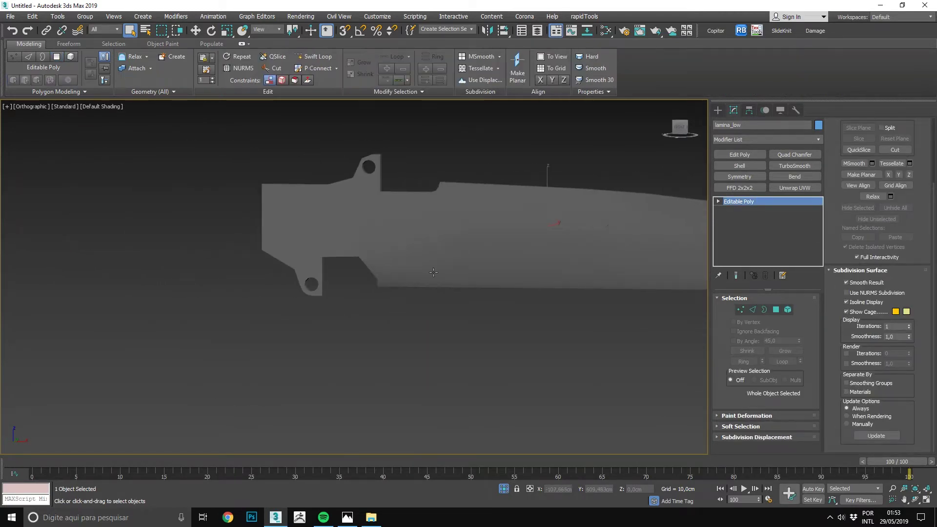
right_click(435, 267)
click(454, 189)
Step: Select handle_low and lamina_low together
scroll(431, 251, down, 3)
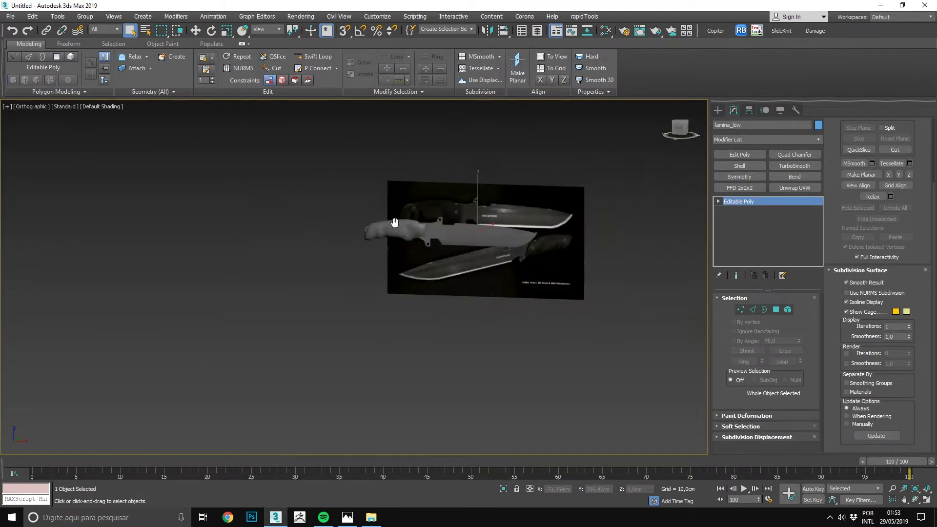
scroll(431, 251, up, 3)
click(431, 251)
alt+middle_drag(430, 251, 434, 256)
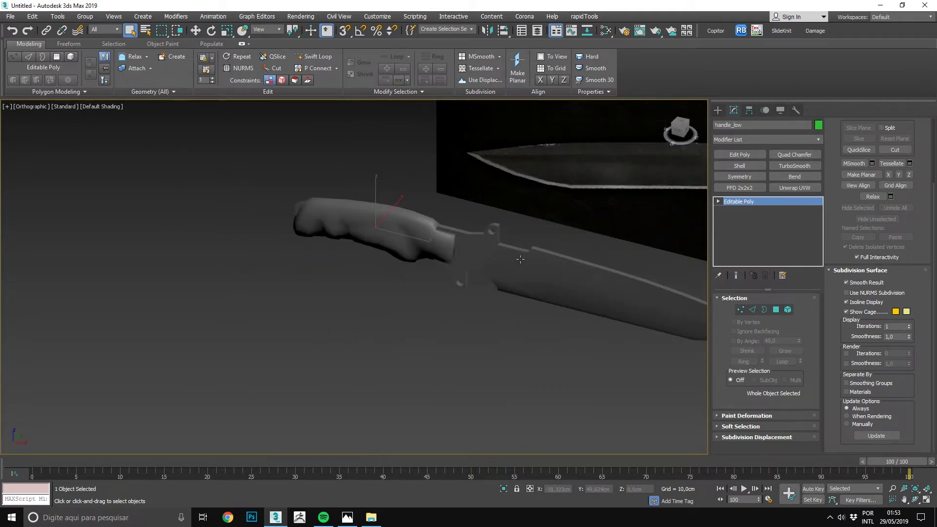
alt+middle_drag(520, 259, 496, 295)
ctrl+click(496, 296)
Step: From Top view, select handle_low, lamina_low and peca_low and add one shared Unwrap UVW modifier
key(w)
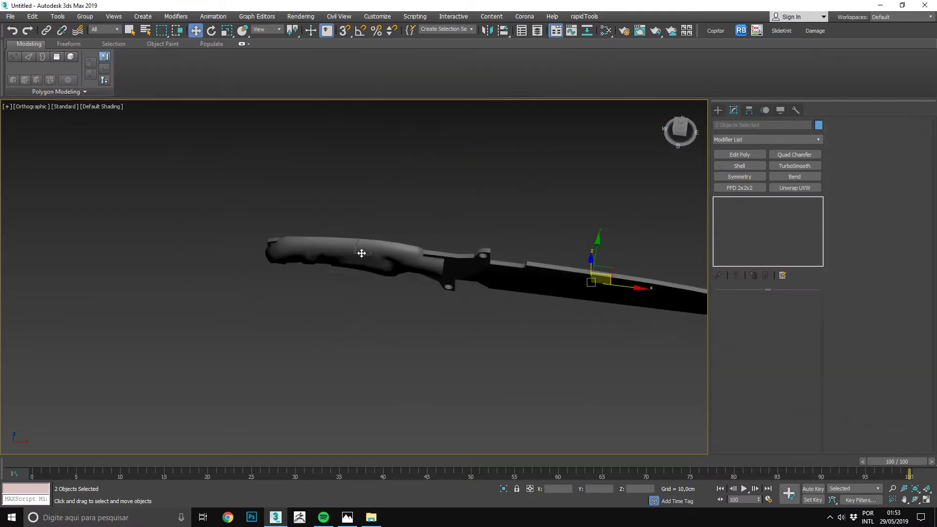
key(t)
alt+middle_drag(260, 335, 154, 185)
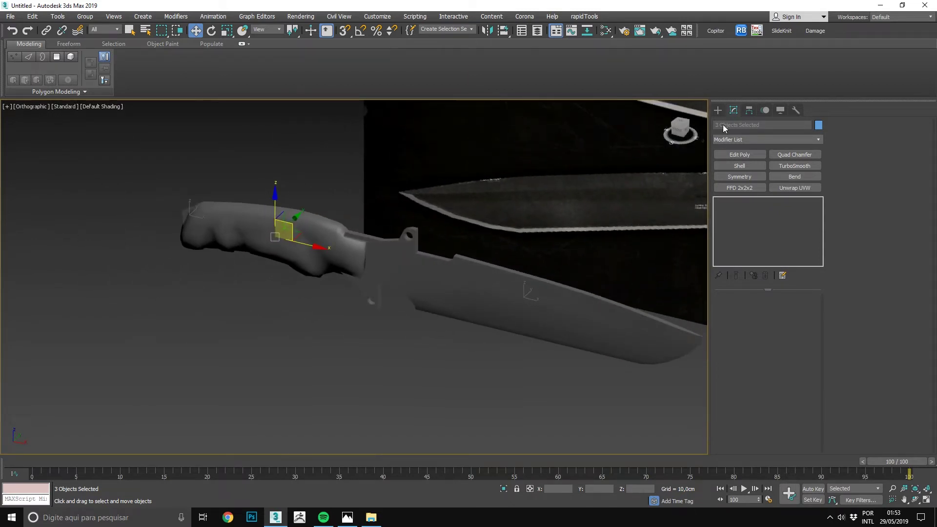
alt+middle_drag(351, 226, 419, 234)
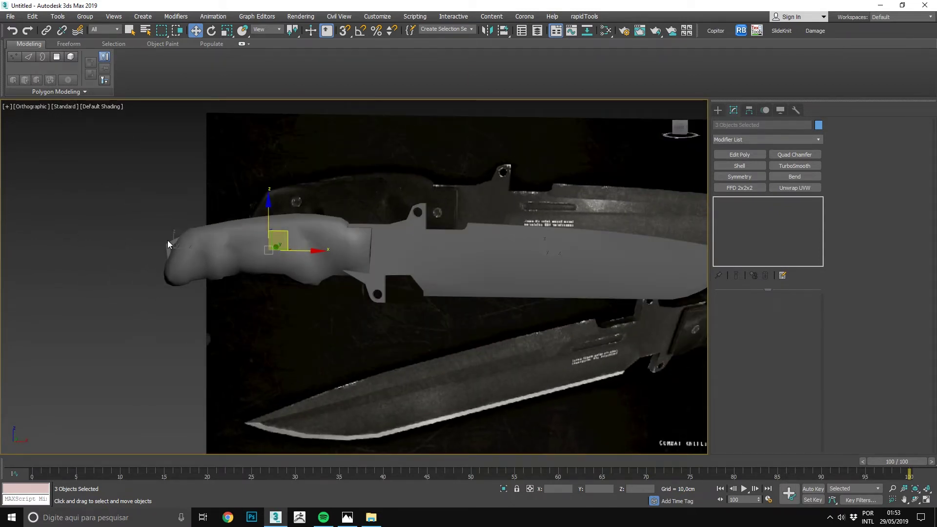
click(168, 240)
mouse_move(168, 241)
alt+middle_down()
mouse_move(378, 350)
mouse_move(309, 293)
mouse_move(470, 278)
mouse_move(529, 293)
mouse_move(586, 288)
alt+middle_up()
key(ctrl+z)
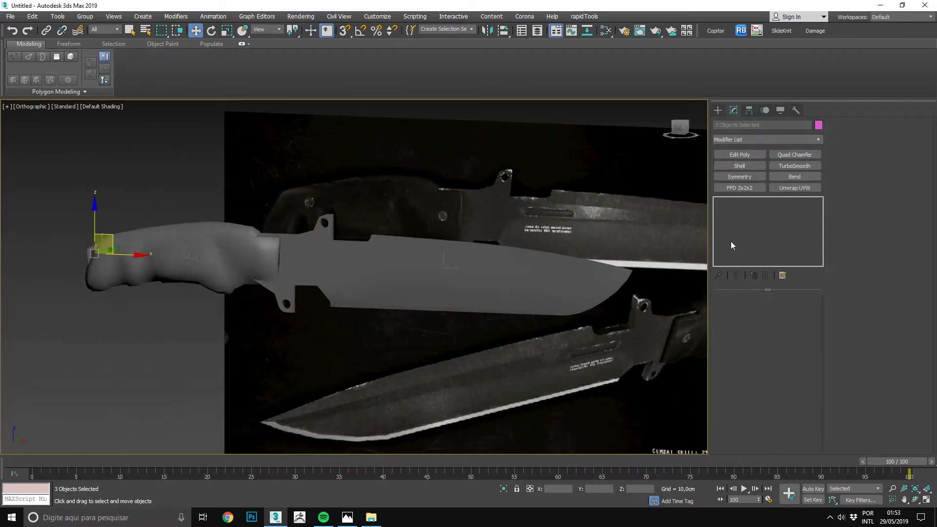
click(795, 188)
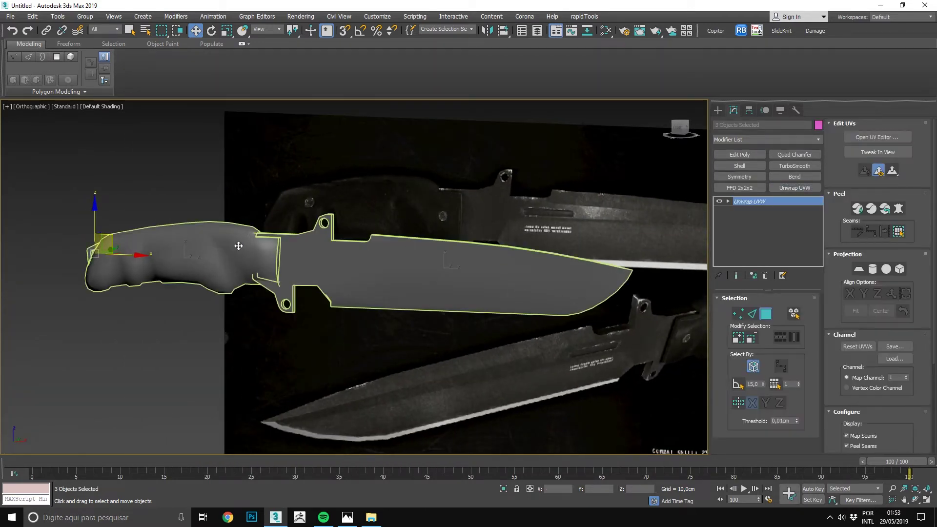
Step: Open the UV editor, move the handle shell to the lower left, and select the blade island
middle_drag(238, 246, 351, 242)
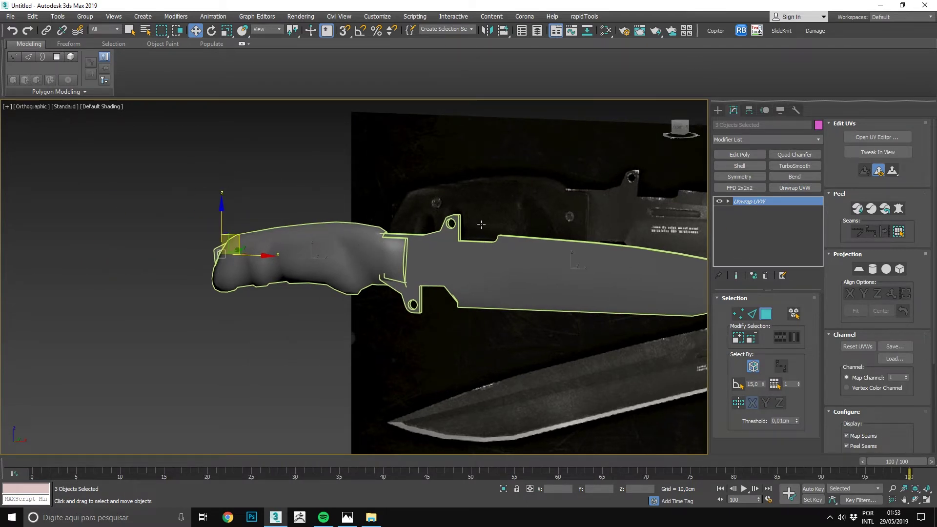
click(861, 141)
scroll(163, 292, down, 5)
scroll(150, 217, up, 3)
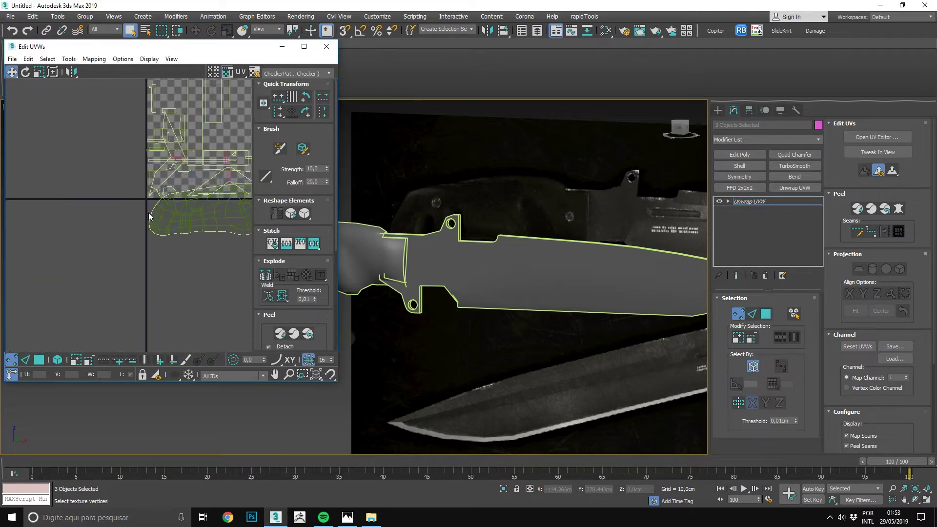
click(58, 360)
click(200, 220)
drag(200, 220, 91, 281)
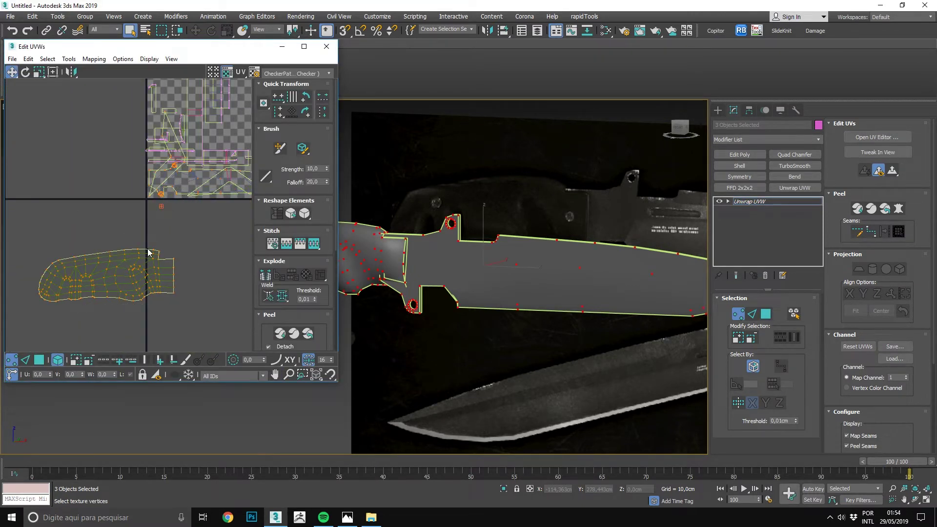
click(66, 342)
click(39, 359)
click(193, 188)
key(z)
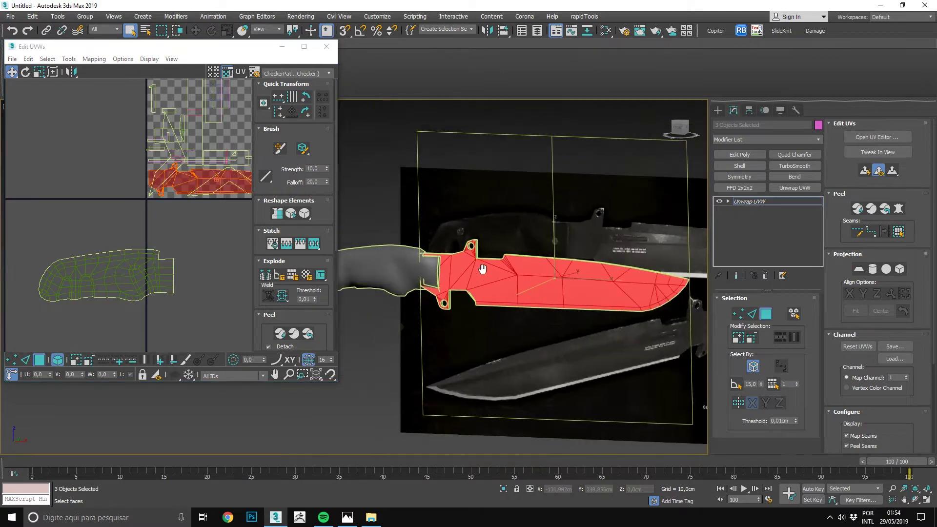
Step: Preview the CheckerPattern texture on the knife and inspect the handle end
click(295, 73)
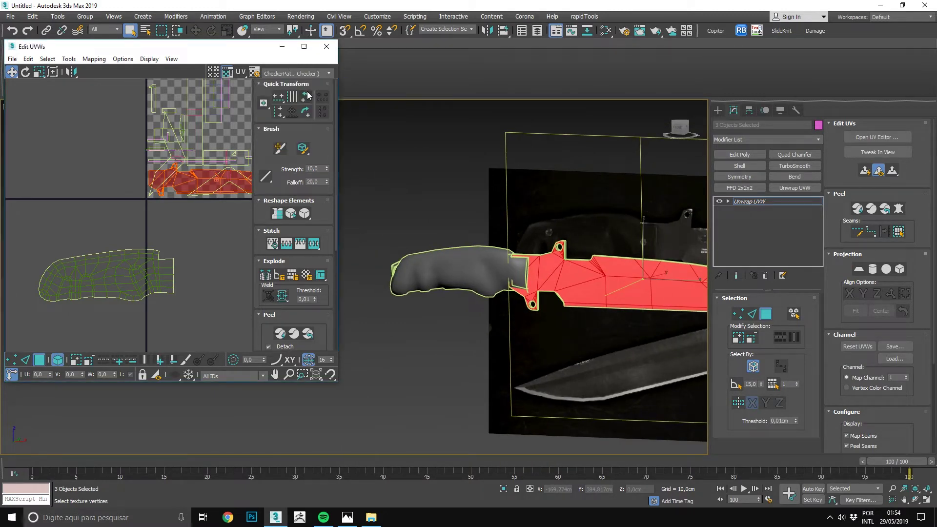
click(296, 73)
click(295, 73)
click(303, 90)
scroll(536, 249, up, 5)
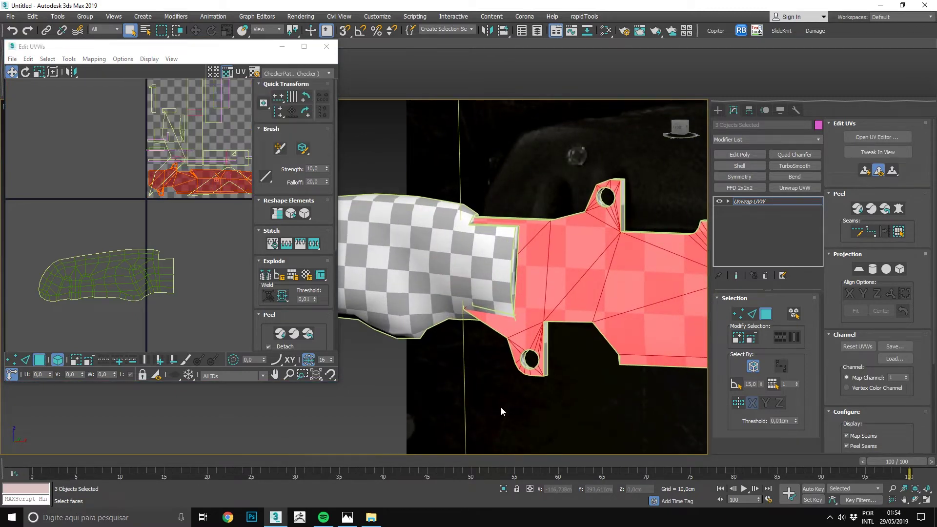
drag(561, 344, 451, 315)
scroll(488, 273, down, 5)
alt+middle_drag(488, 273, 517, 234)
scroll(469, 258, up, 6)
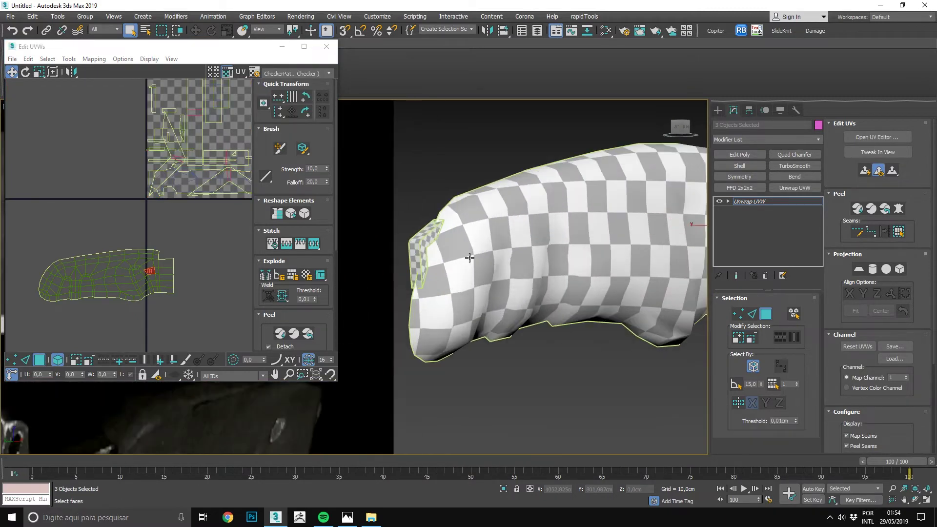
alt+middle_drag(418, 223, 439, 210)
scroll(132, 211, down, 3)
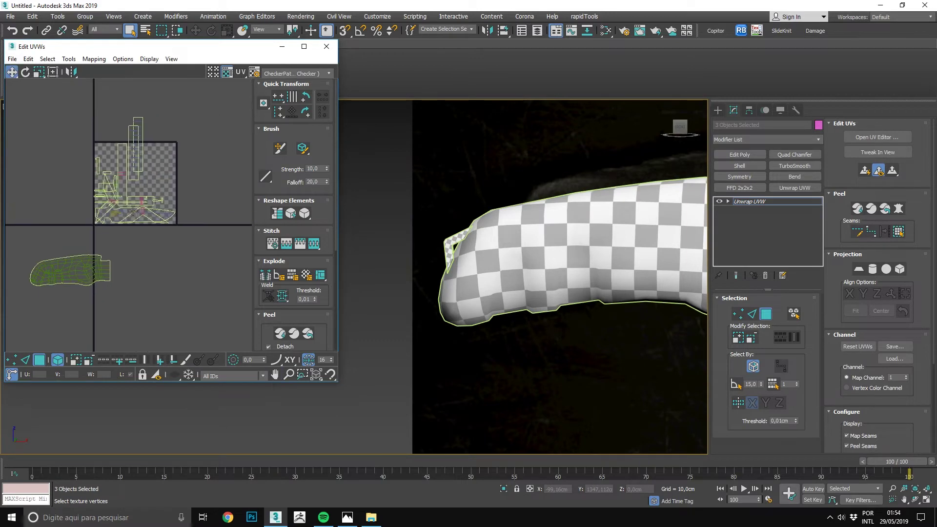
Step: Select all UV faces and reveal the Pack UVs option under Pack Custom
key(ctrl+a)
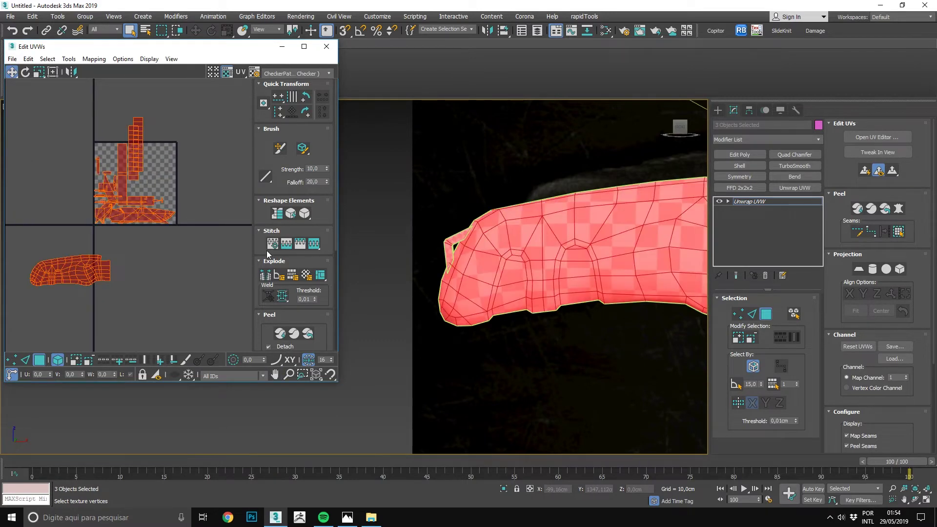
scroll(268, 252, down, 2)
scroll(299, 195, down, 2)
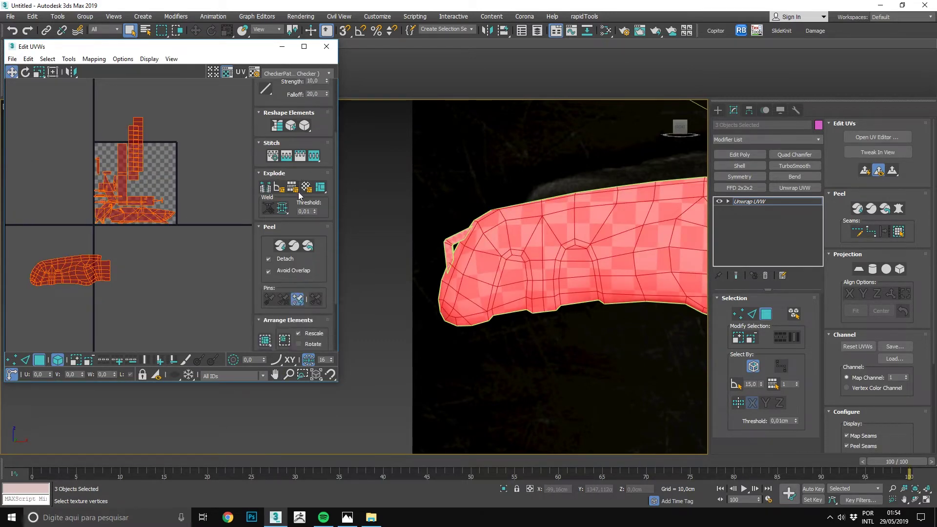
scroll(299, 195, down, 2)
scroll(265, 252, down, 1)
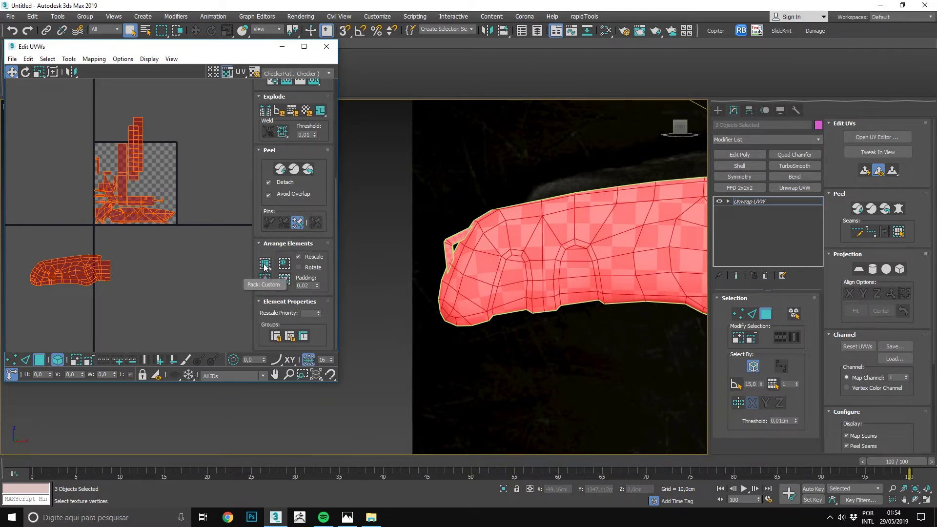
drag(264, 266, 269, 280)
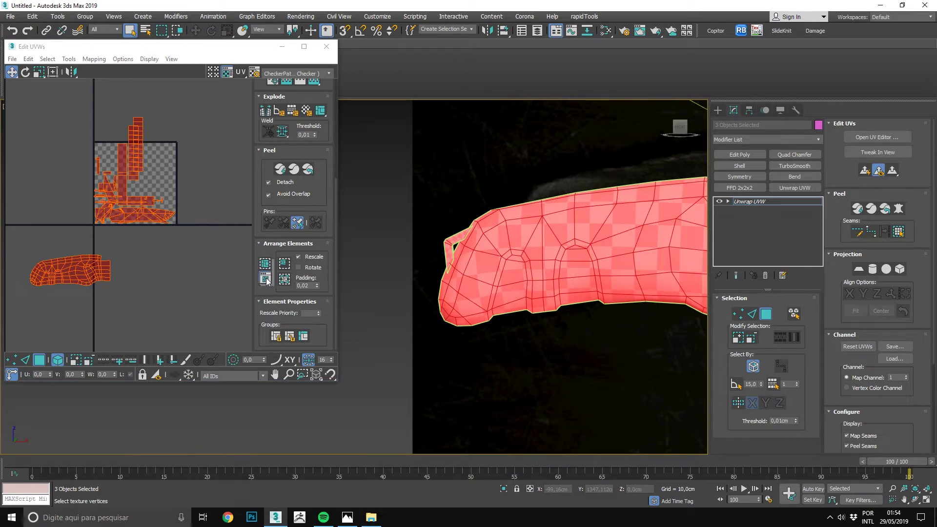
Step: Pack all UV islands with Rotate Clusters and Fill Holes enabled, using 0,001 padding
click(266, 280)
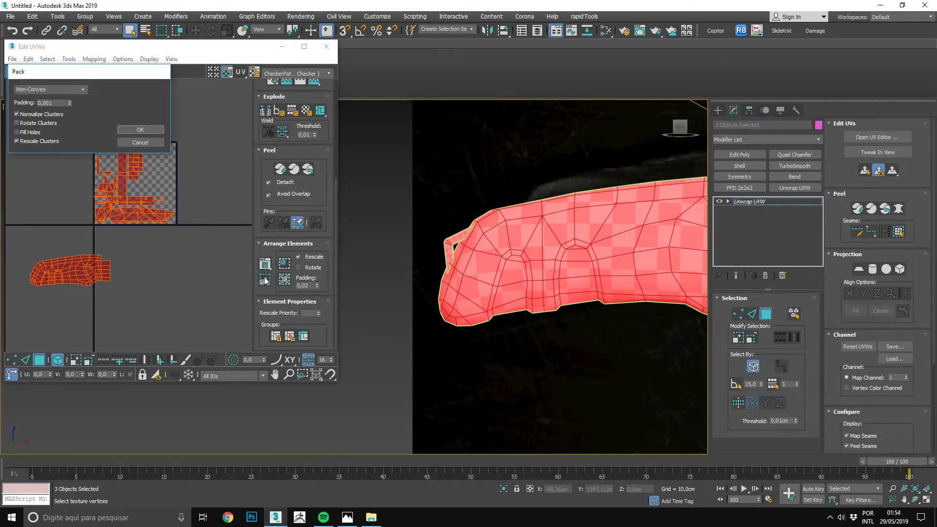
click(49, 122)
click(23, 132)
click(146, 128)
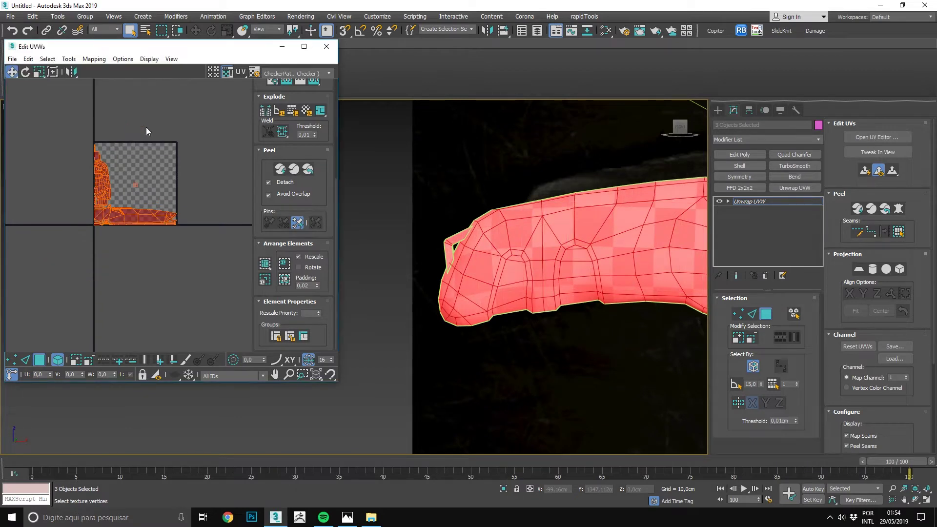
Step: Select all UVs and pan and zoom to frame the packed UV layout
click(150, 169)
scroll(147, 219, up, 3)
scroll(145, 262, up, 2)
key(ctrl+a)
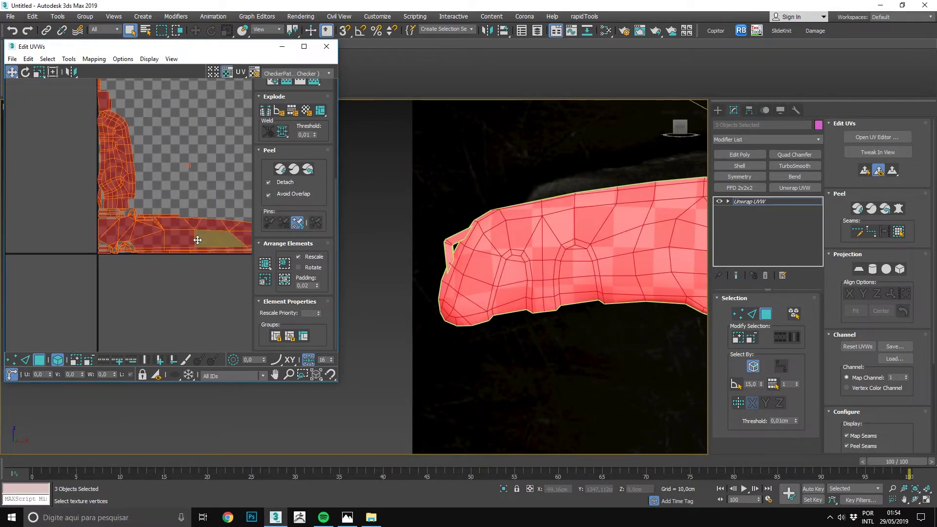
scroll(160, 177, up, 2)
middle_drag(159, 177, 163, 196)
scroll(111, 147, up, 3)
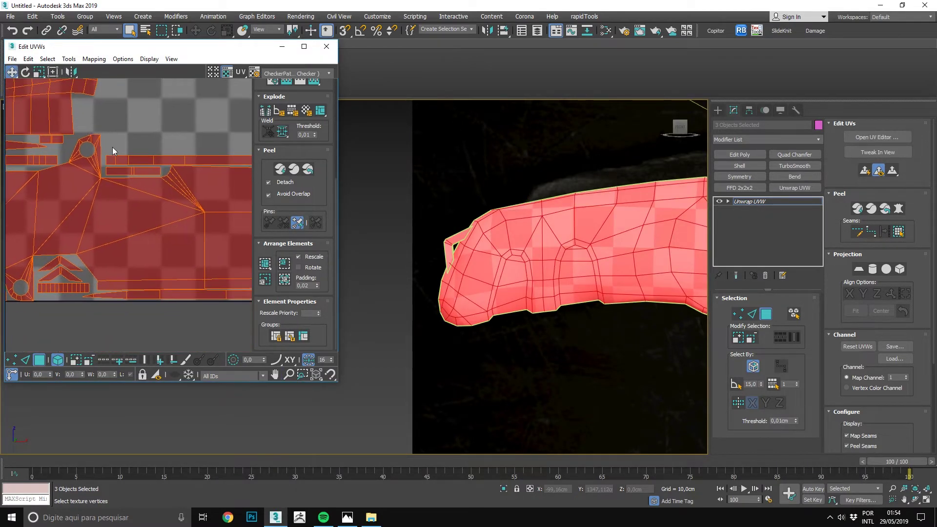
mouse_move(184, 255)
middle_down()
mouse_move(165, 270)
mouse_move(119, 185)
middle_up()
scroll(119, 184, down, 2)
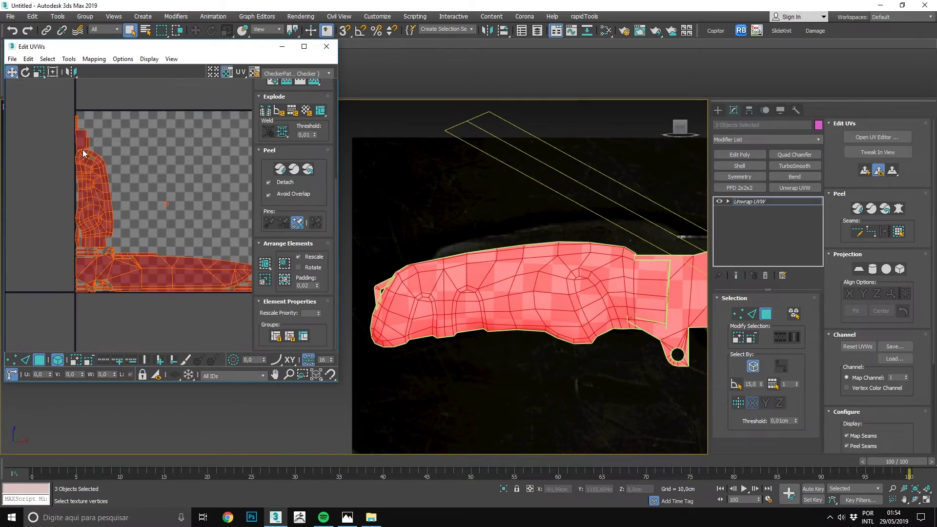
scroll(118, 142, up, 2)
scroll(120, 129, down, 2)
mouse_move(120, 129)
middle_down()
mouse_move(174, 163)
mouse_move(203, 256)
middle_up()
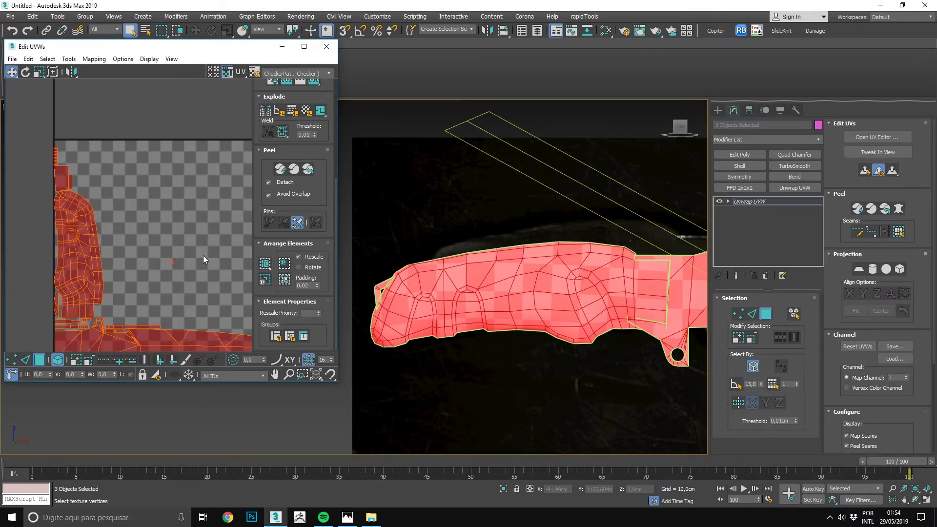
Step: Deselect the UVs, frame the whole knife, and mark the UV square for a Lightshot capture
click(203, 256)
scroll(512, 254, down, 2)
middle_drag(512, 254, 539, 256)
scroll(138, 145, down, 2)
scroll(177, 192, down, 2)
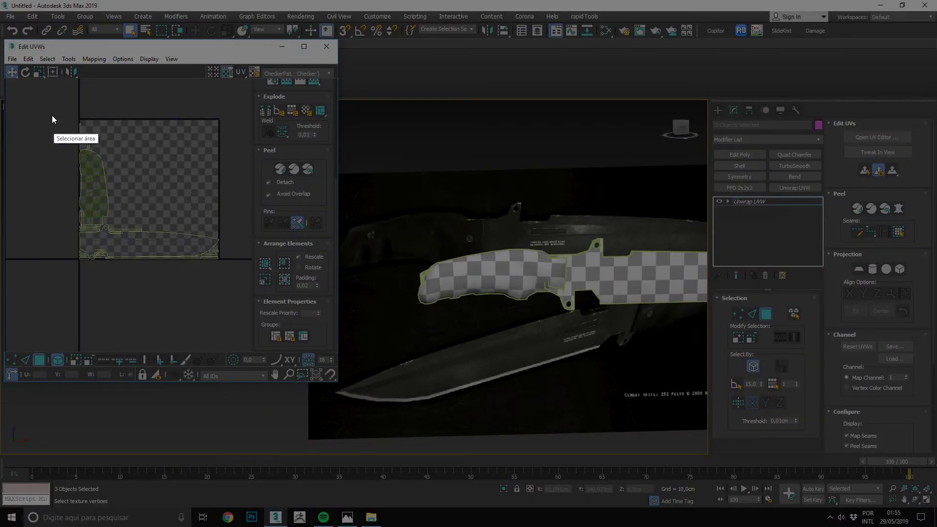
mouse_move(50, 107)
mouse_down()
mouse_move(152, 281)
mouse_move(253, 293)
mouse_up()
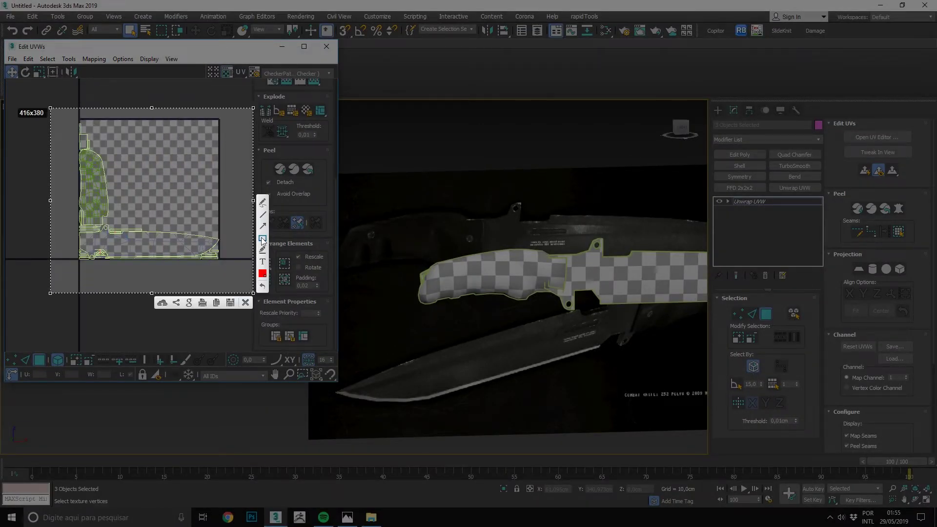
Step: Draw a red box around the handle's narrow left UV strip and close the capture
drag(80, 119, 153, 260)
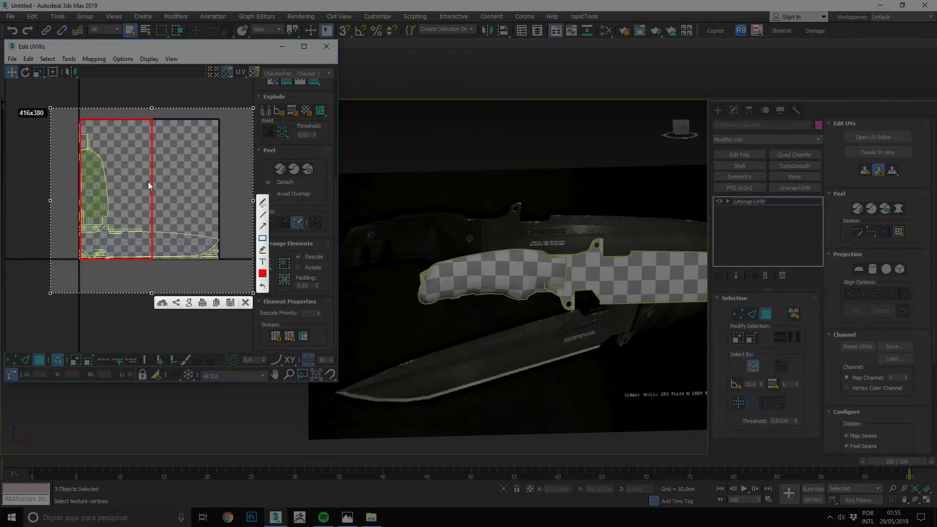
key(Escape)
middle_drag(177, 197, 203, 236)
Step: Zoom and orbit to inspect the checker on the knife, then leave the unwrap and close Edit UVWs
scroll(187, 234, up, 2)
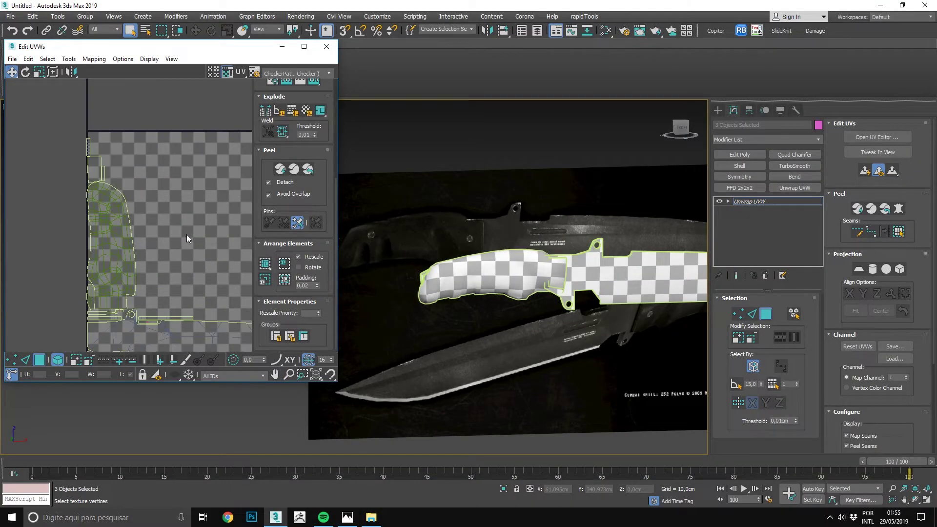
scroll(136, 218, up, 1)
scroll(146, 207, down, 2)
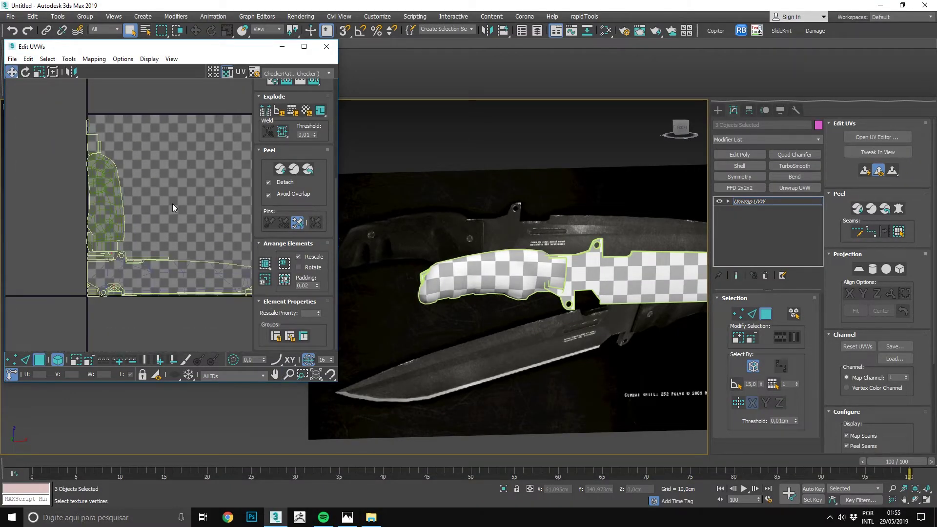
scroll(471, 261, up, 2)
scroll(471, 261, up, 2)
scroll(488, 235, up, 2)
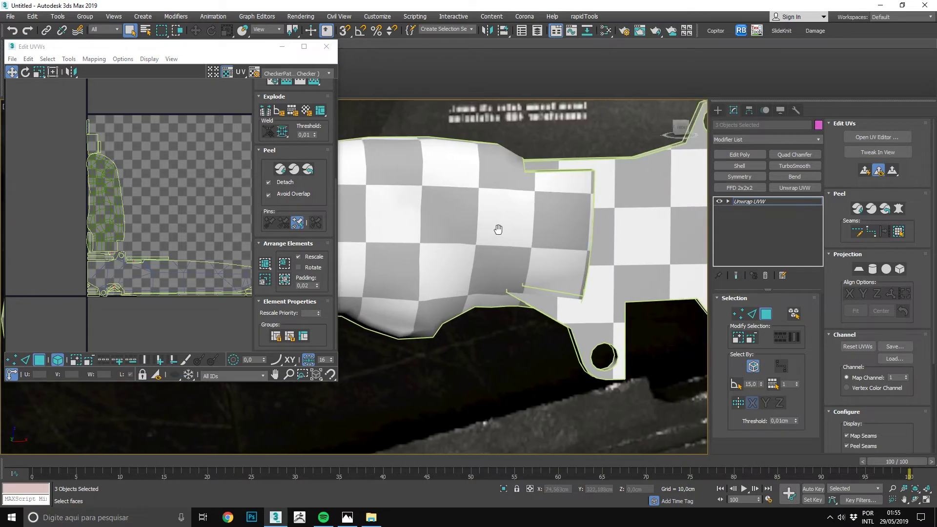
scroll(561, 218, up, 1)
scroll(561, 218, up, 3)
scroll(554, 249, down, 2)
scroll(555, 249, down, 2)
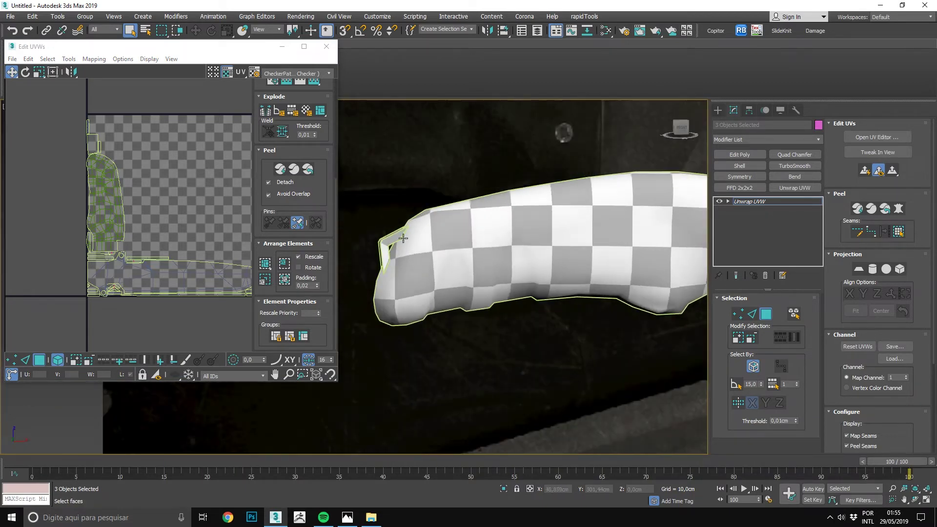
scroll(389, 236, up, 4)
scroll(444, 213, down, 3)
scroll(453, 223, up, 1)
scroll(454, 223, down, 4)
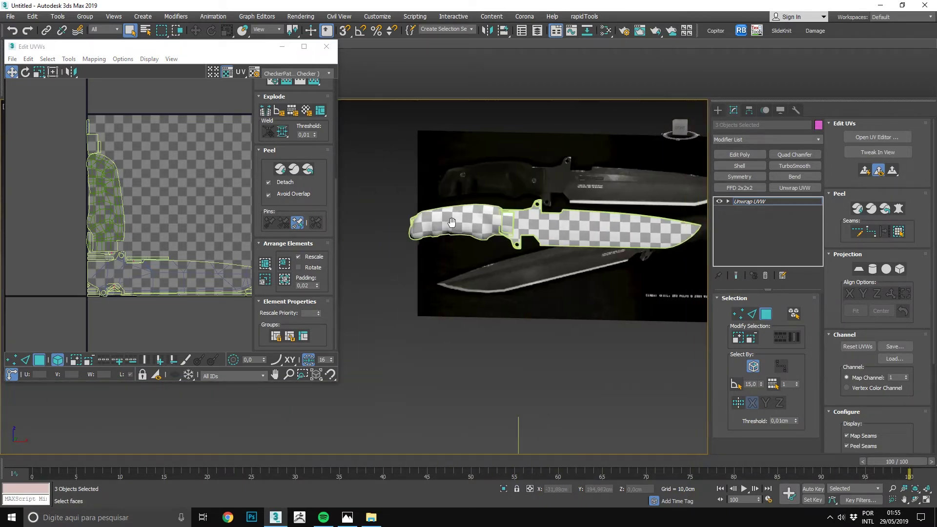
mouse_move(453, 223)
alt+middle_down()
mouse_move(345, 235)
mouse_move(445, 241)
mouse_move(420, 244)
mouse_move(467, 252)
alt+middle_up()
key(ctrl+z)
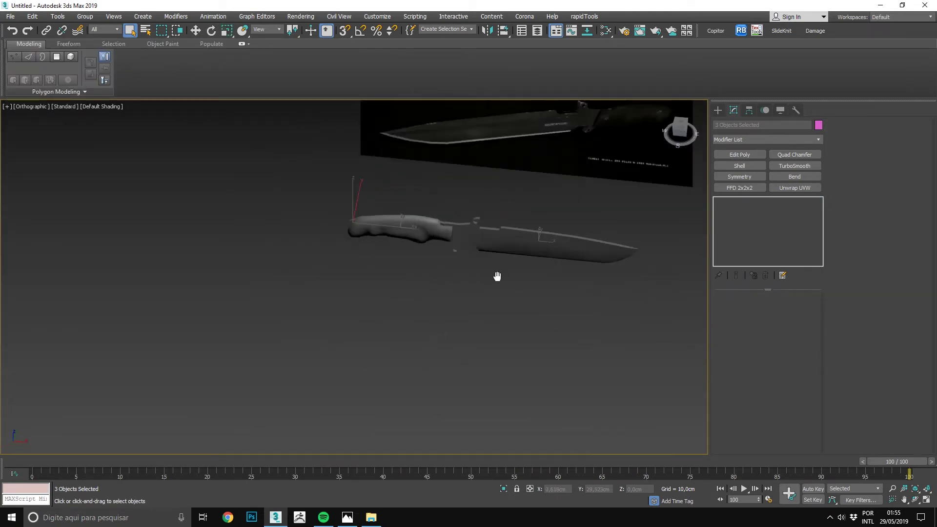
Step: Add a Symmetry modifier to handle_low, mirrored on the Y axis with Flip
click(405, 246)
key(t)
key(z)
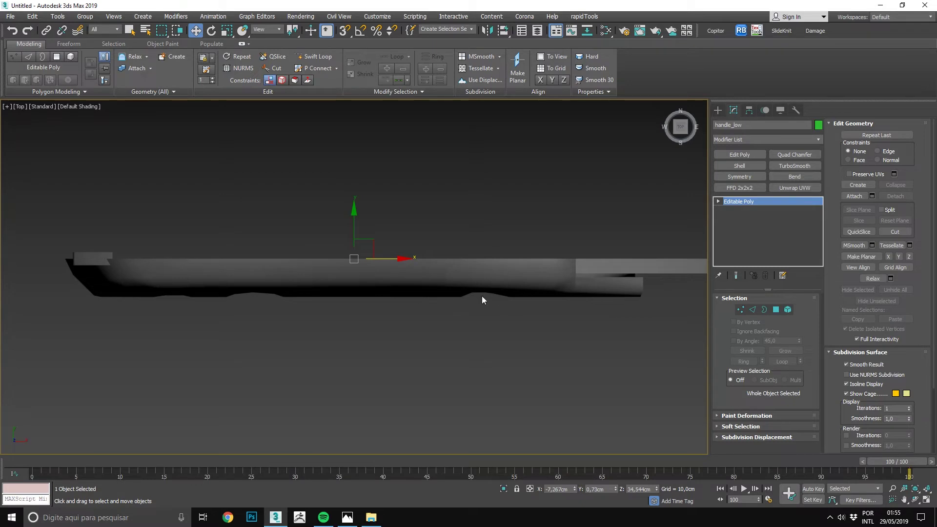
click(740, 177)
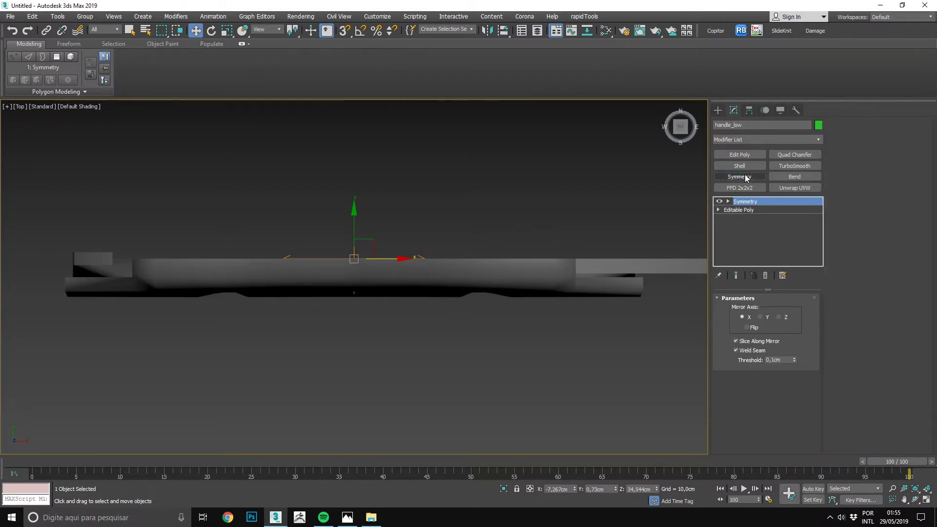
click(761, 317)
text(0,001)
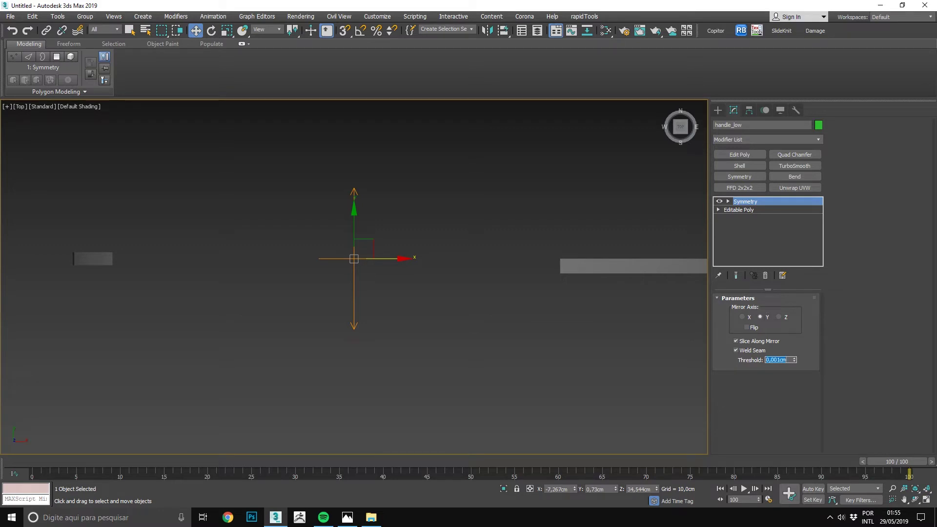
click(747, 328)
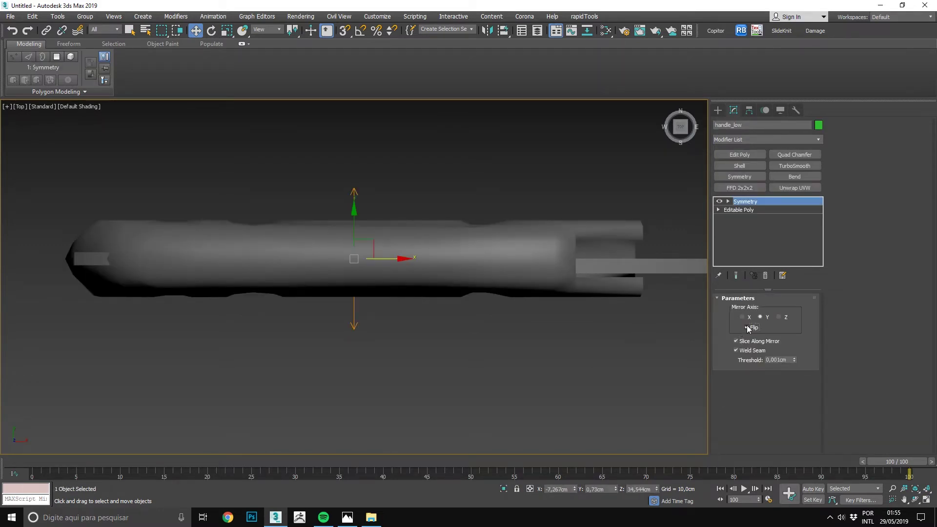
Step: Give lamina_low the same flipped Y-axis Symmetry, then turn on Edged Faces
middle_drag(568, 265, 223, 280)
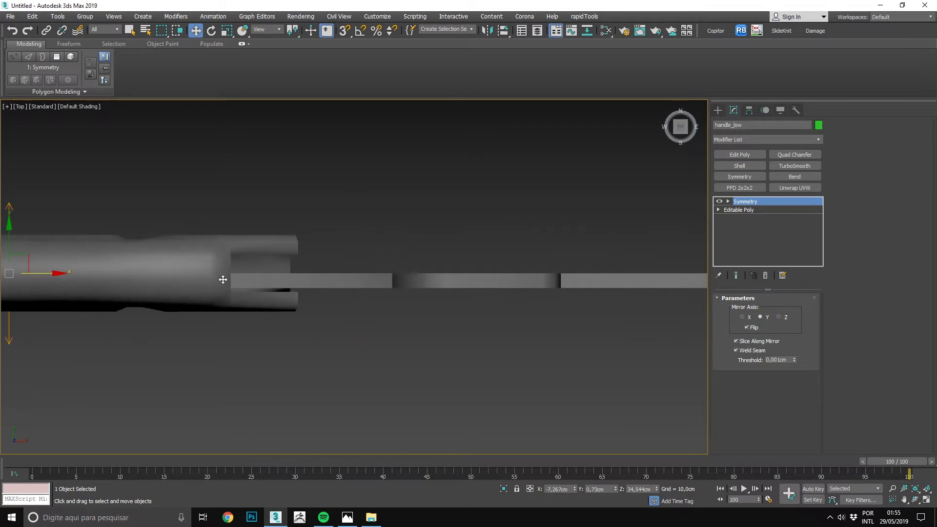
click(452, 283)
mouse_move(627, 237)
middle_down()
mouse_move(389, 211)
mouse_move(328, 226)
middle_up()
click(739, 177)
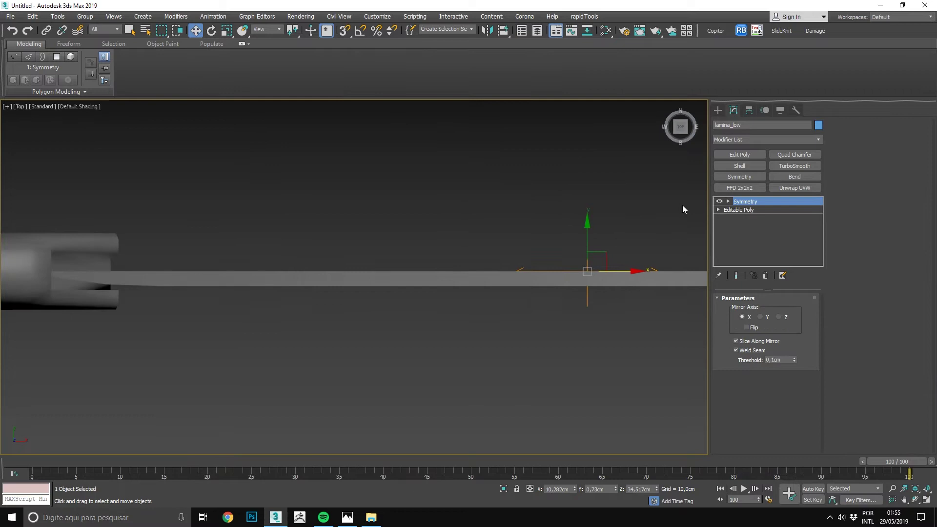
click(761, 317)
click(747, 328)
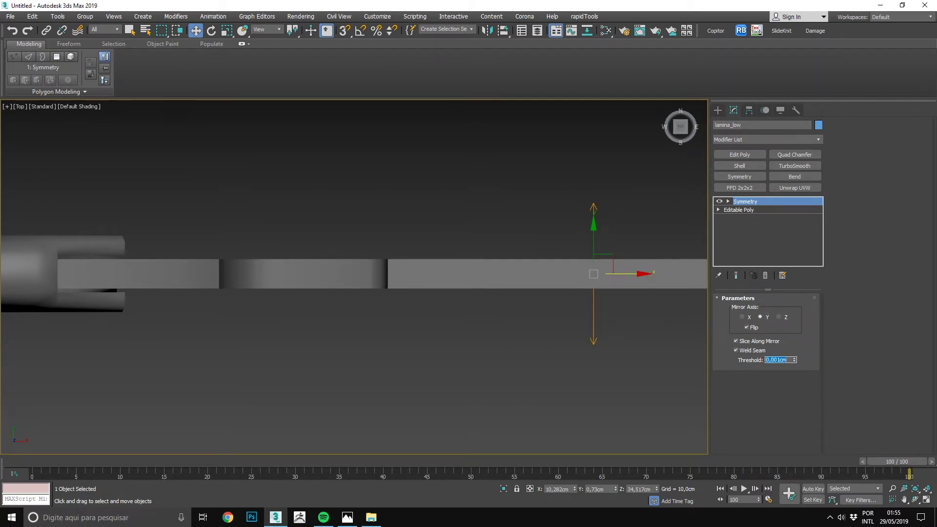
scroll(408, 232, down, 5)
mouse_move(408, 232)
alt+middle_down()
mouse_move(362, 203)
mouse_move(326, 224)
mouse_move(571, 225)
alt+middle_up()
key(F4)
click(799, 189)
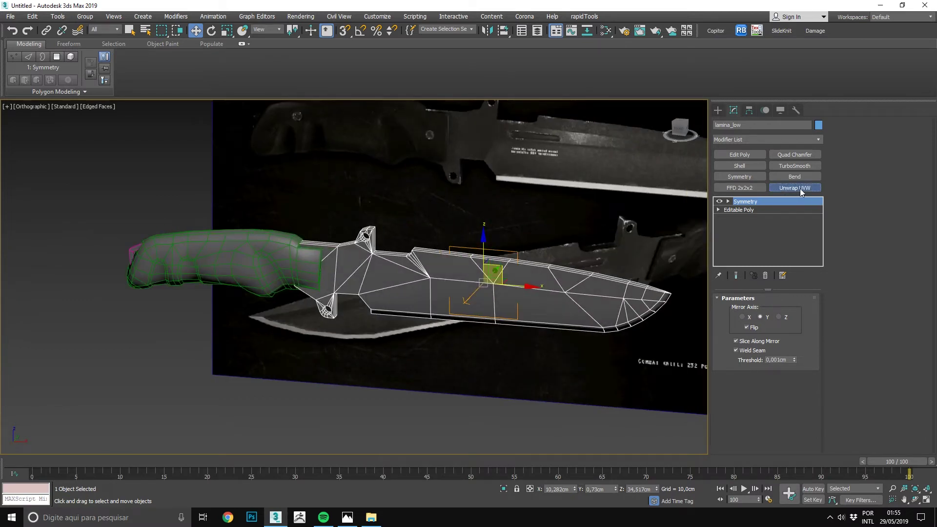
click(859, 135)
mouse_move(637, 171)
alt+middle_down()
mouse_move(519, 170)
mouse_move(487, 285)
alt+middle_up()
scroll(487, 286, up, 5)
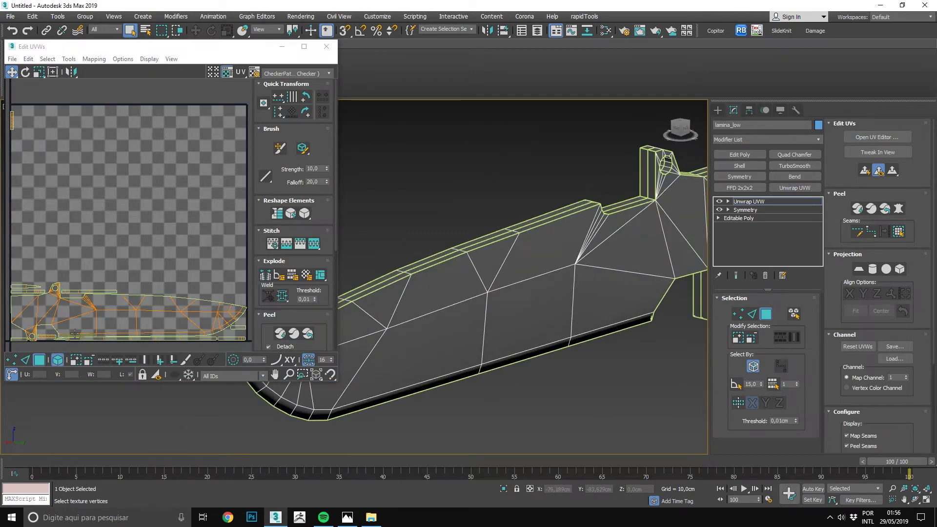
drag(88, 337, 93, 269)
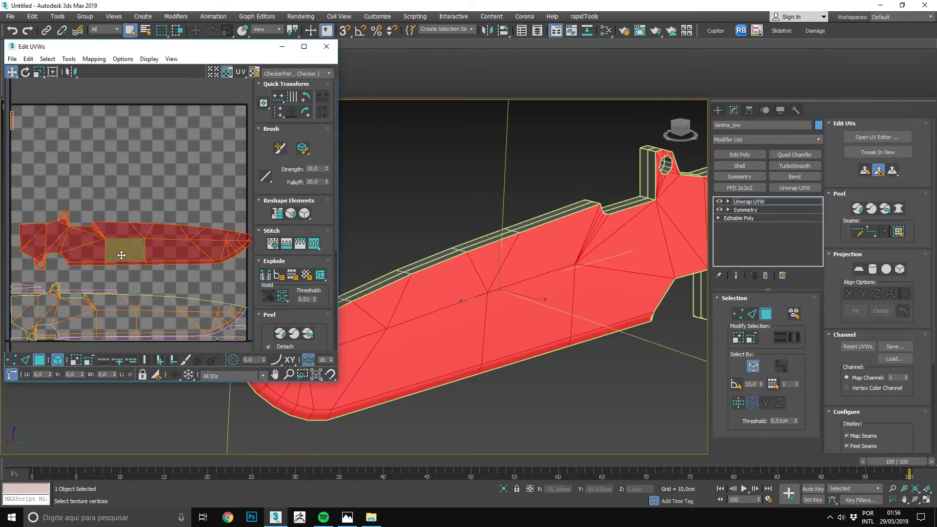
alt+middle_drag(488, 274, 561, 254)
click(565, 293)
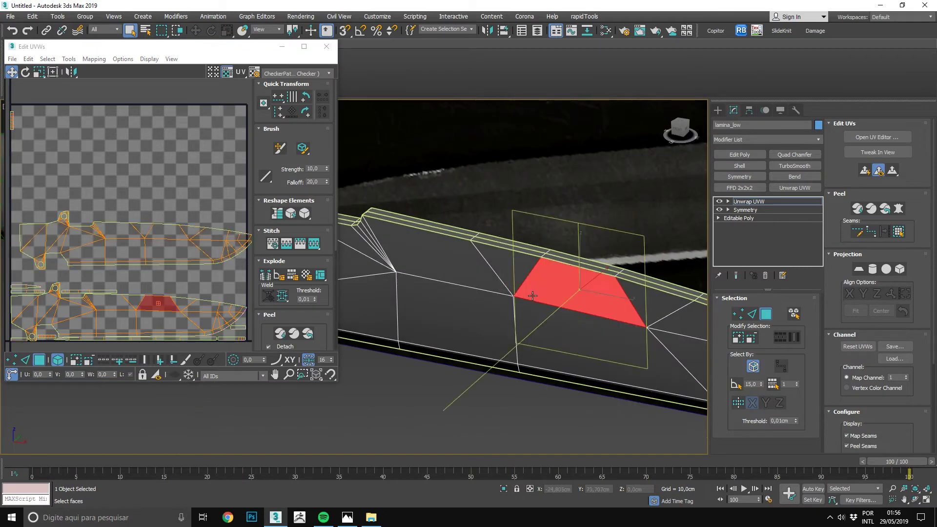
alt+middle_drag(565, 292, 439, 299)
click(522, 302)
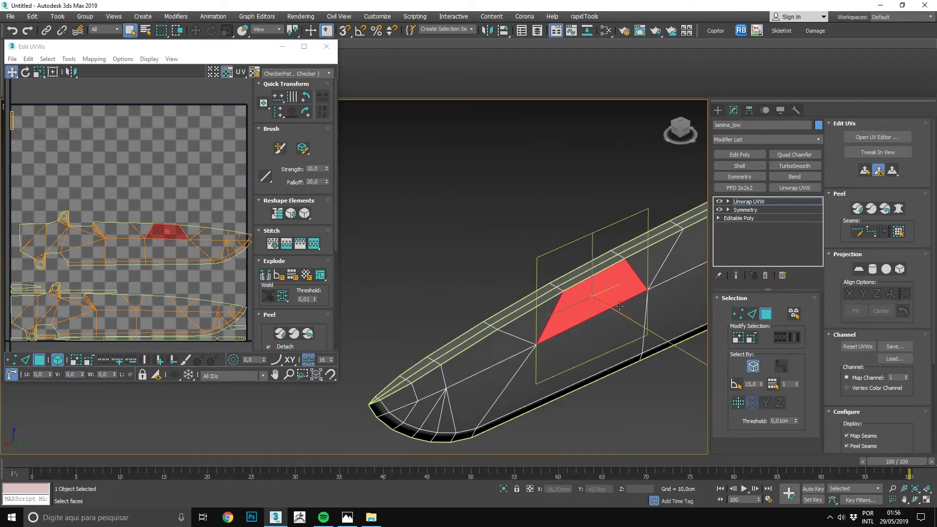
click(765, 276)
scroll(447, 236, down, 3)
Step: Select the handle, guard and blade together from a side view
scroll(448, 236, down, 3)
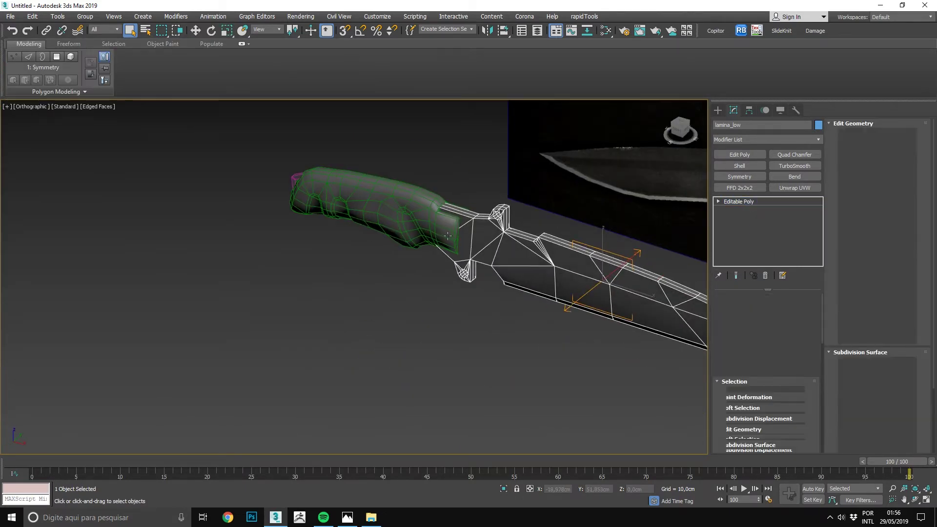
click(448, 236)
mouse_move(430, 250)
alt+middle_down()
mouse_move(458, 267)
mouse_move(461, 298)
mouse_move(413, 341)
alt+middle_up()
drag(268, 245, 240, 222)
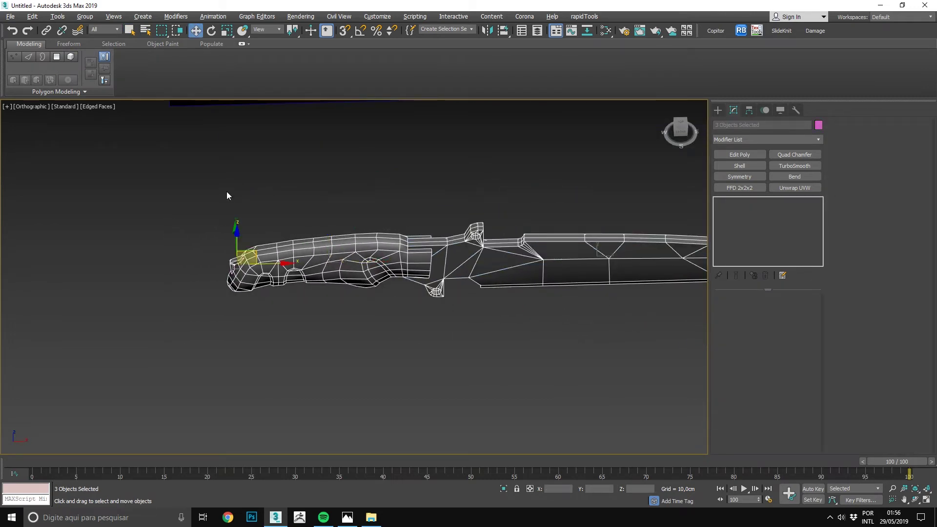
Step: Export the pieces to the Desktop as Faca_low in Autodesk (*.FBX) format, accepting the FBX settings
click(10, 16)
mouse_move(21, 161)
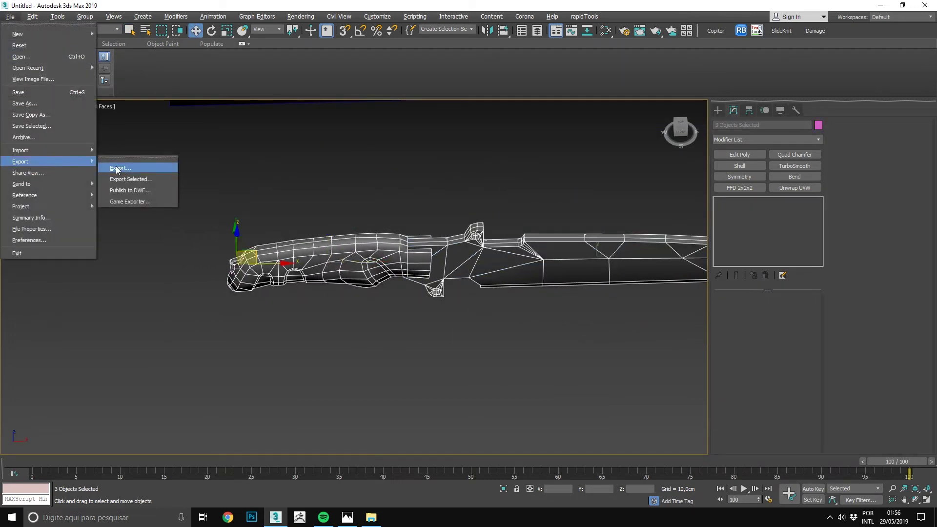
click(122, 179)
click(182, 90)
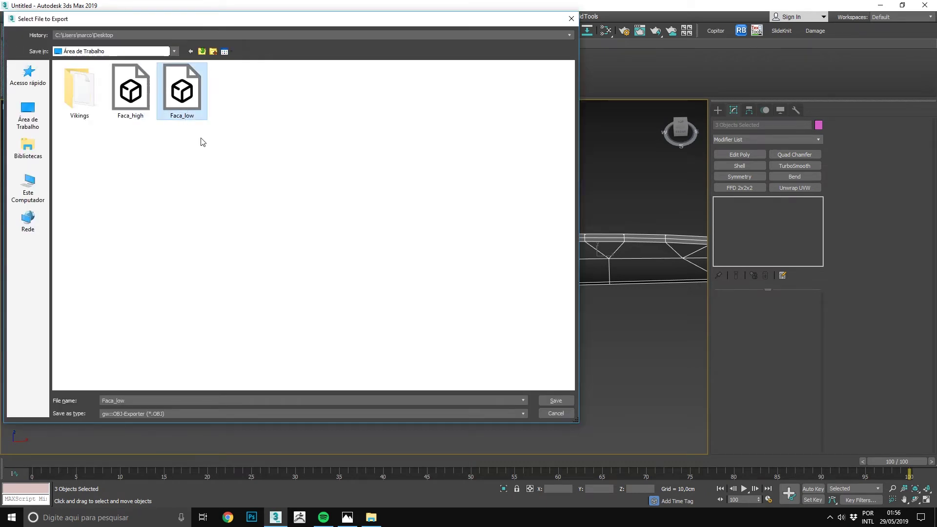
click(256, 411)
key(Delete)
click(181, 414)
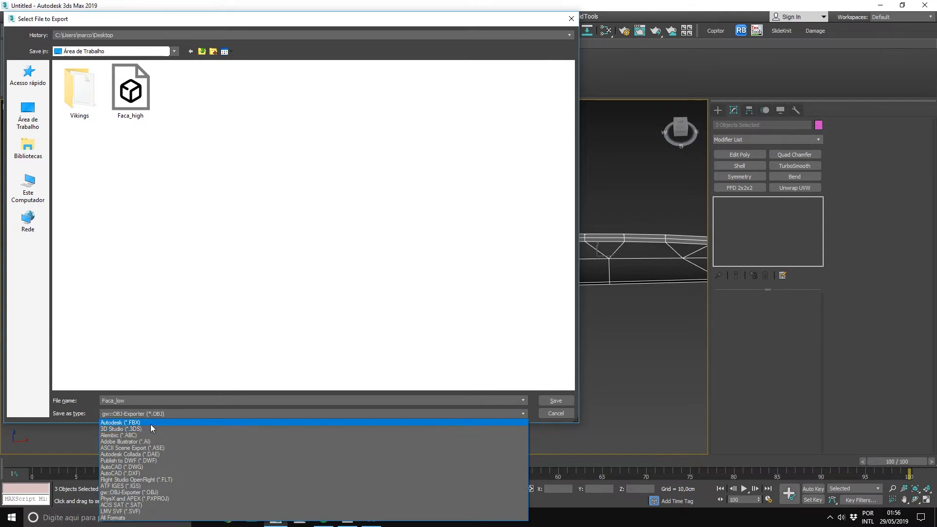
click(150, 423)
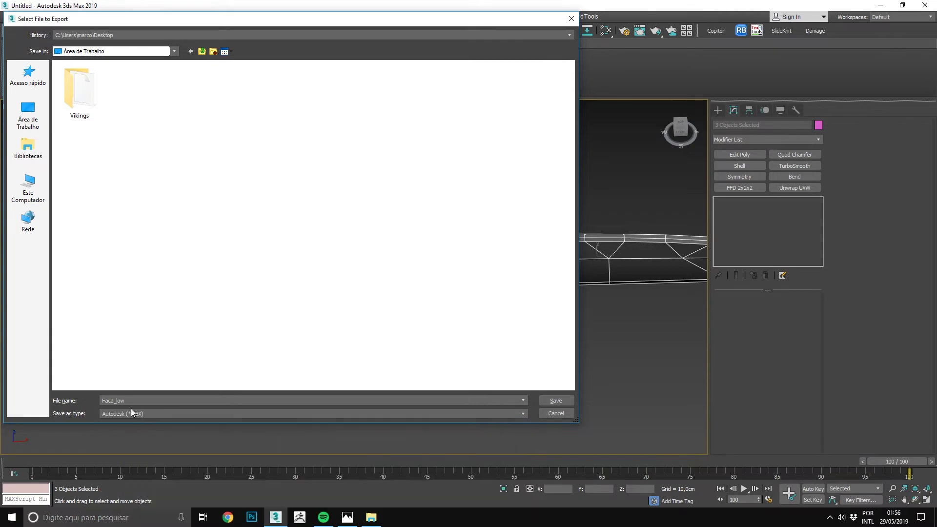
click(550, 404)
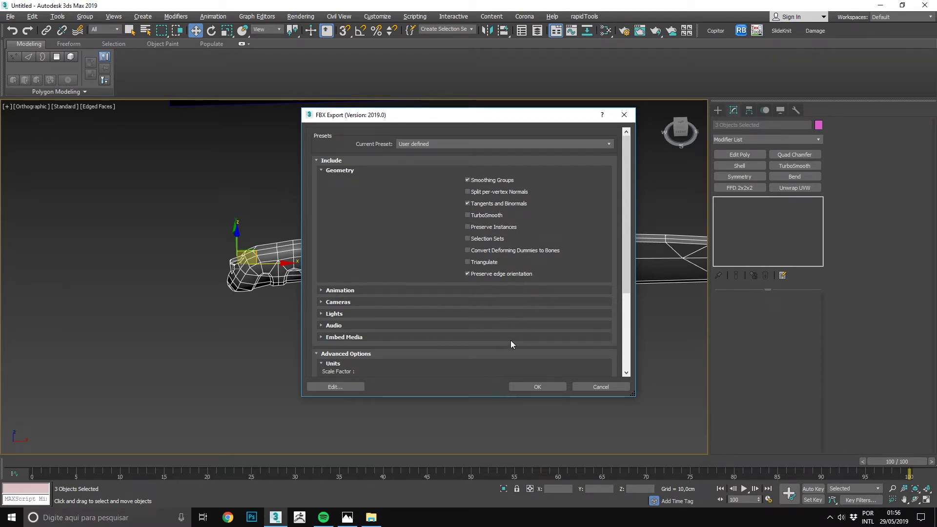
click(536, 386)
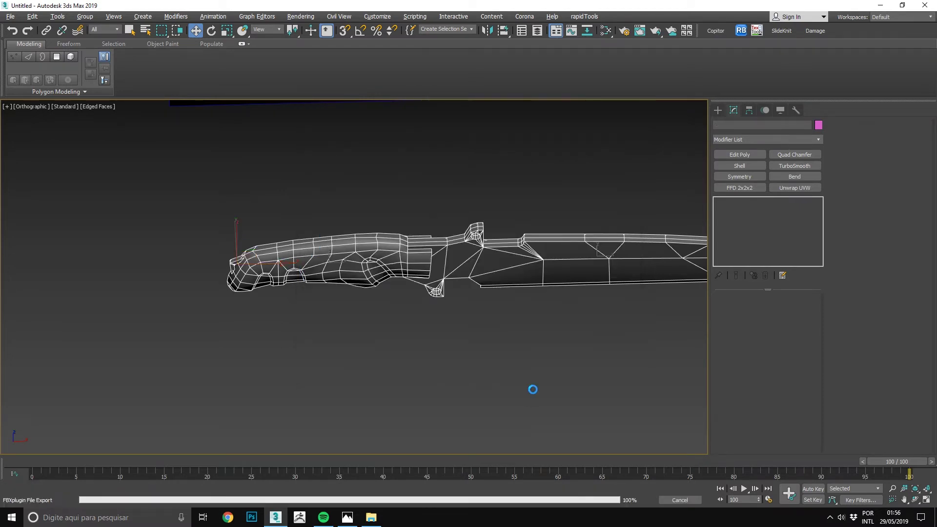
Step: Switch to Perspective view, select the blade, then clear the selection
scroll(356, 389, up, 3)
key(p)
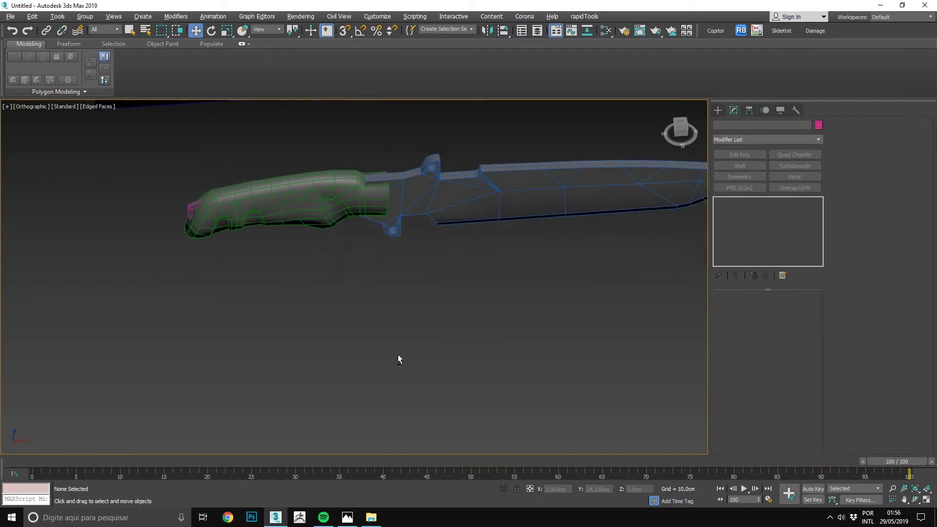
click(517, 190)
scroll(459, 287, up, 5)
scroll(459, 286, down, 5)
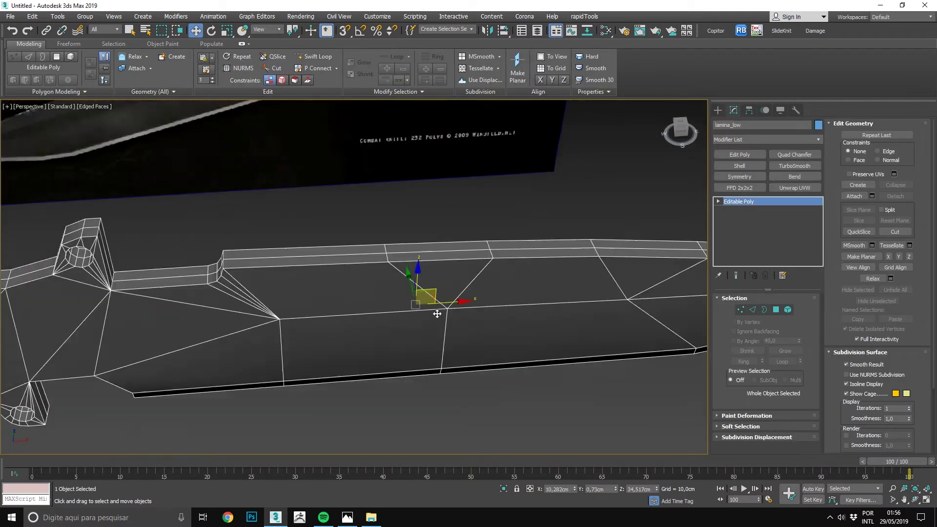
scroll(460, 287, down, 4)
click(163, 414)
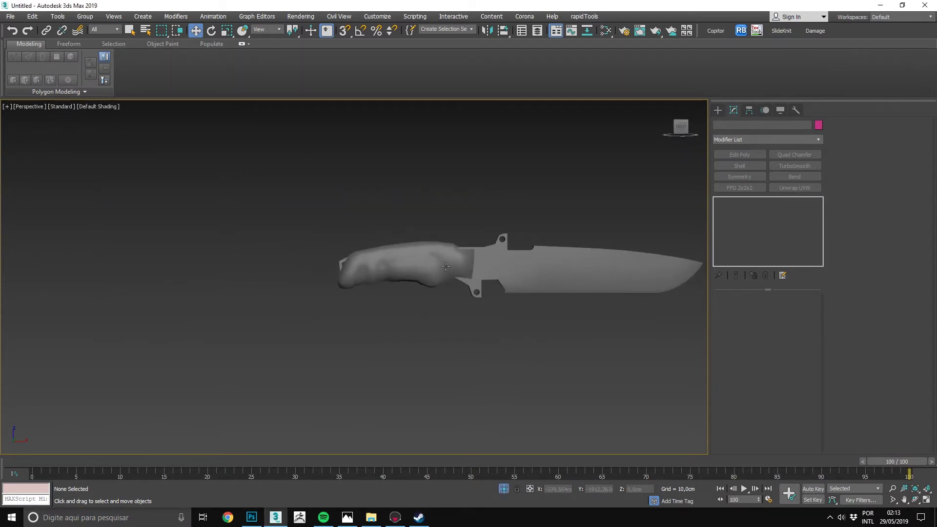
Step: Orbit to an angled view, turn on Edged Faces, and select all three knife pieces
click(493, 273)
mouse_move(496, 250)
alt+middle_down()
mouse_move(260, 264)
mouse_move(490, 250)
mouse_move(534, 391)
alt+middle_up()
middle_drag(628, 369, 568, 388)
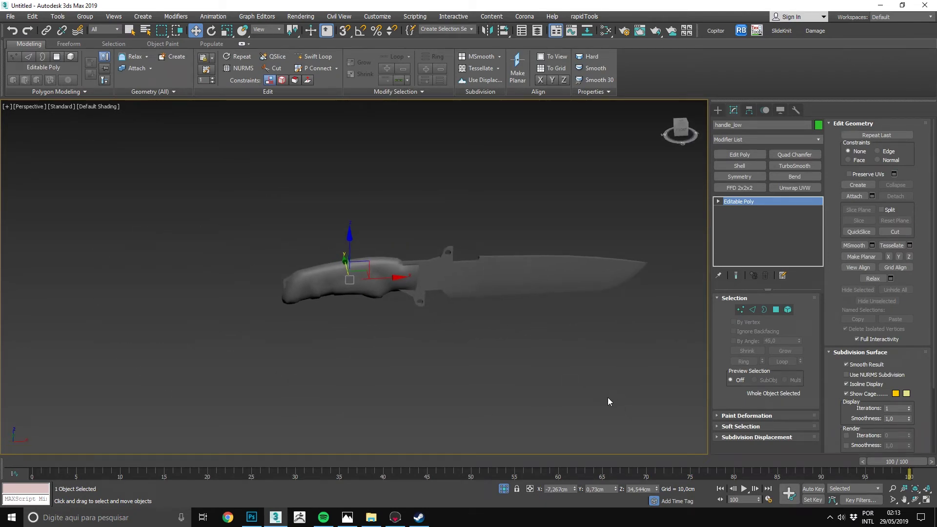
key(F4)
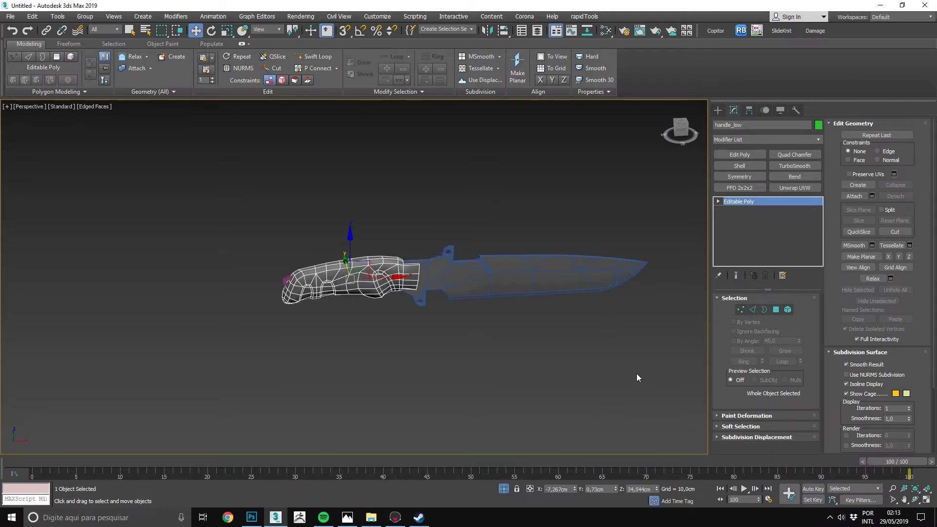
drag(252, 247, 250, 247)
Step: Inspect the knife, zooming onto the small peca_low part and orbiting back out
click(10, 16)
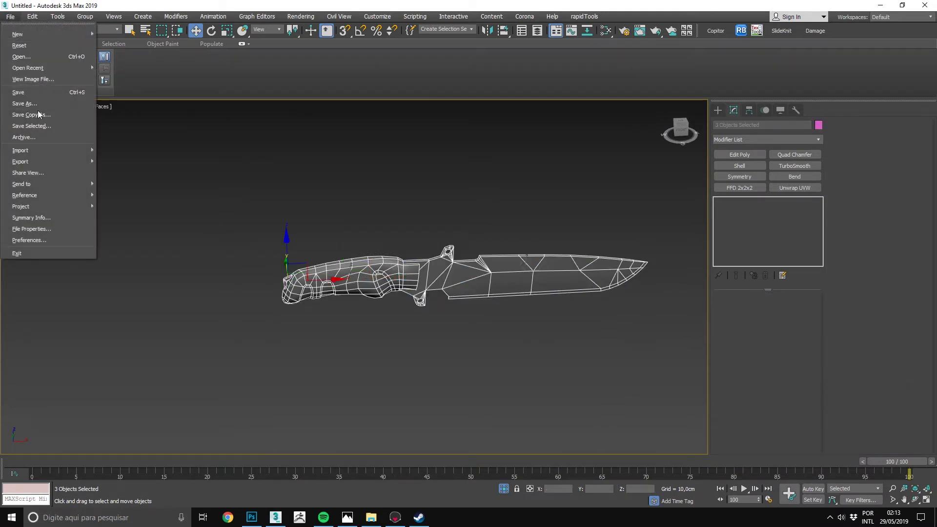
mouse_move(377, 201)
alt+middle_down()
mouse_move(250, 207)
mouse_move(221, 195)
mouse_move(347, 198)
alt+middle_up()
click(10, 16)
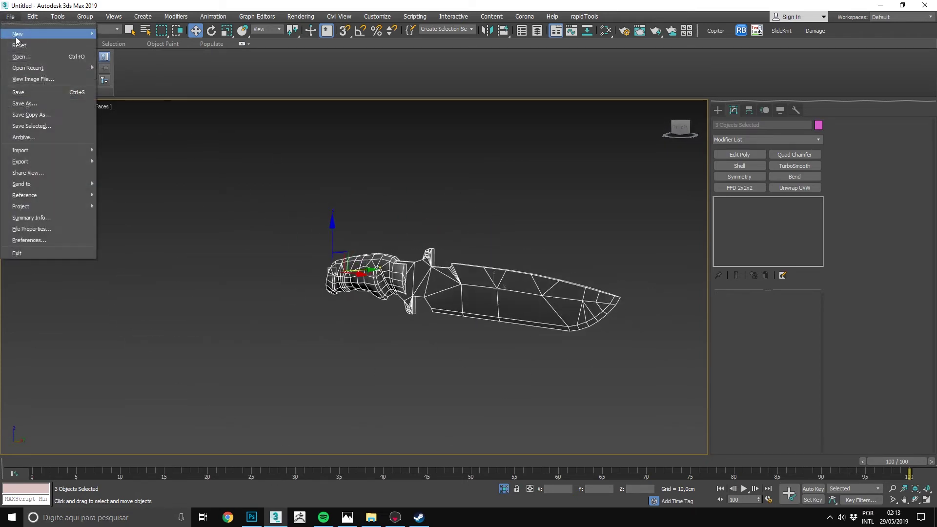
click(205, 164)
scroll(356, 264, up, 5)
mouse_move(356, 264)
alt+middle_down()
mouse_move(247, 244)
mouse_move(398, 254)
alt+middle_up()
scroll(249, 242, down, 2)
click(95, 318)
key(z)
mouse_move(172, 314)
alt+middle_down()
mouse_move(285, 308)
mouse_move(202, 293)
alt+middle_up()
scroll(202, 297, down, 3)
mouse_move(335, 310)
alt+middle_down()
mouse_move(224, 289)
mouse_move(218, 219)
mouse_move(177, 222)
alt+middle_up()
scroll(224, 289, up, 2)
scroll(218, 218, down, 2)
Step: Export Selected the three knife pieces as a separate FBX bake file on the Desktop
drag(95, 203, 387, 278)
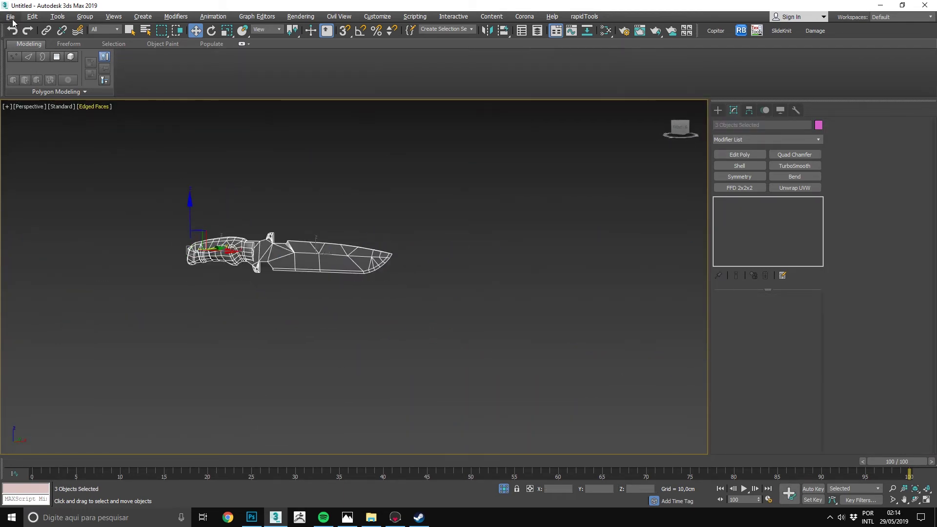
click(10, 17)
mouse_move(20, 161)
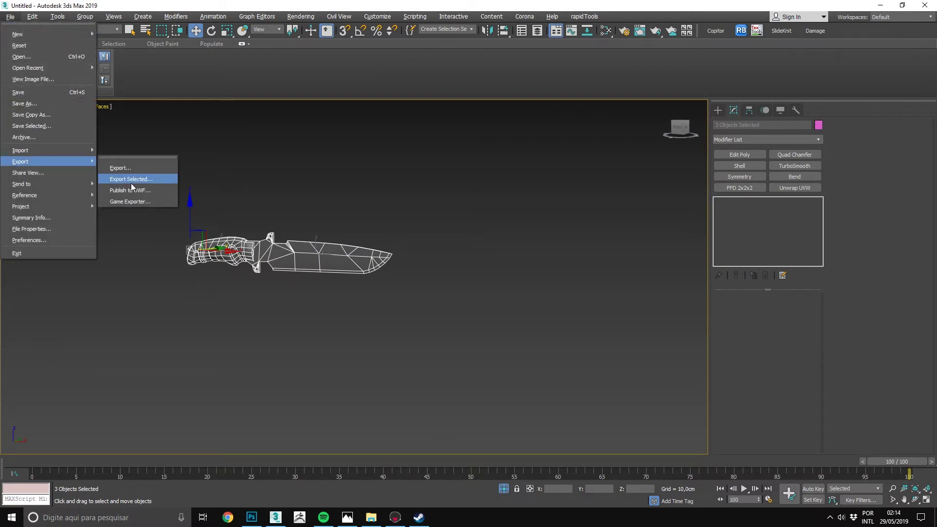
click(131, 182)
text(Fac)
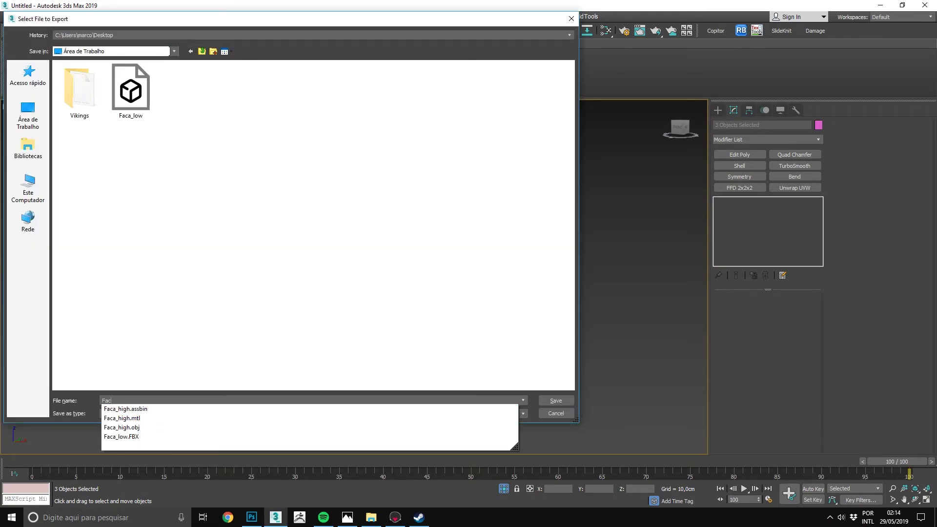
text(low)
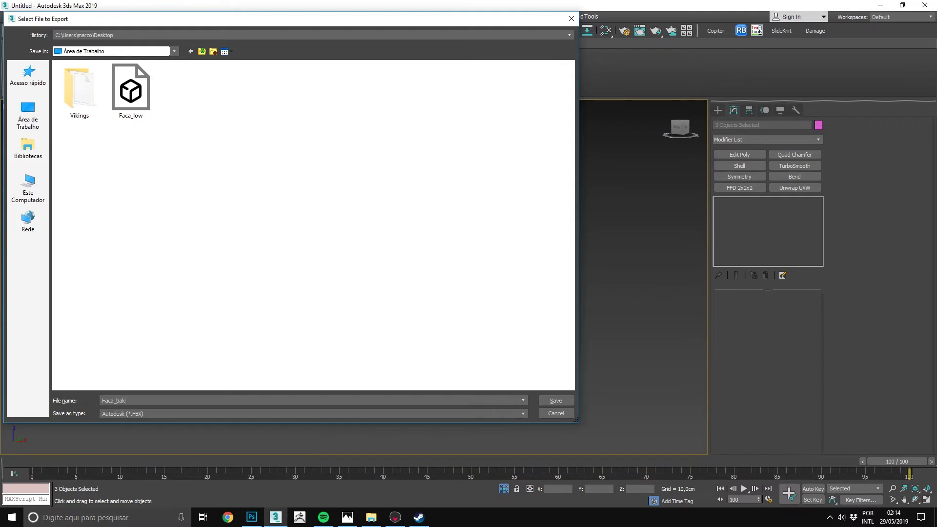
key(Return)
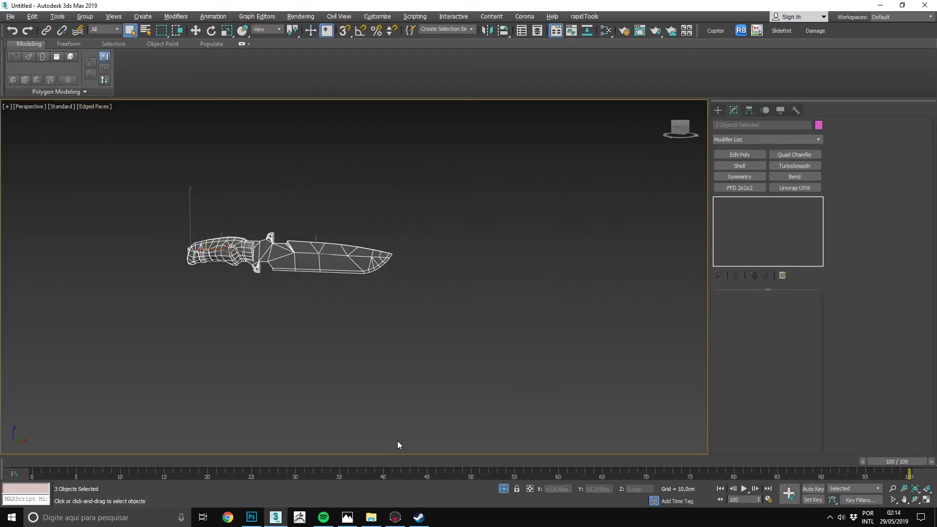
Step: In Marmoset Toolbag 3, apply the Uffizi Gallery sky preset and add Baker 1 with High and Low groups
right_click(395, 518)
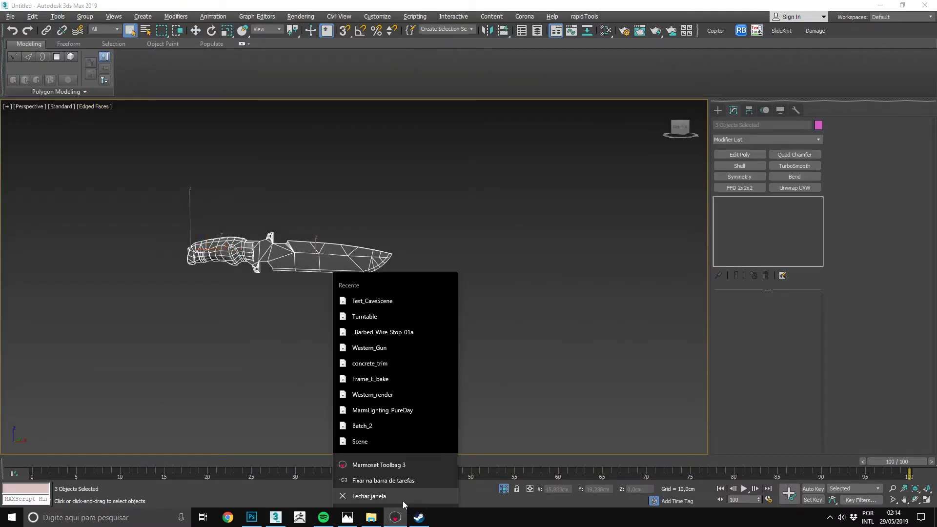
click(405, 485)
click(147, 516)
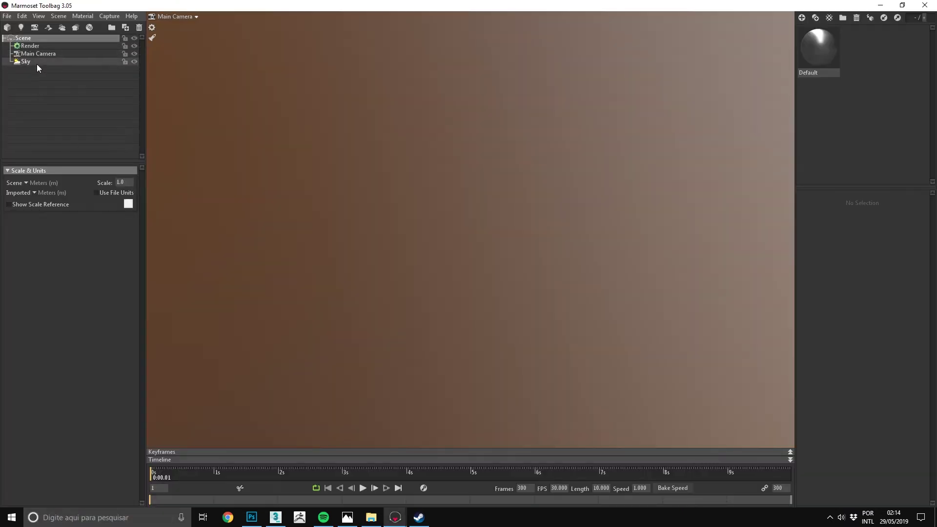
click(36, 60)
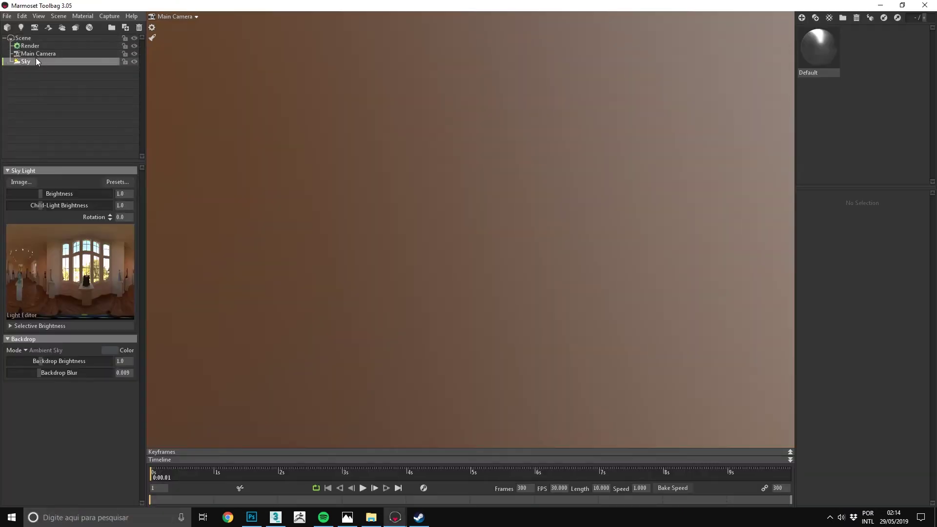
click(113, 182)
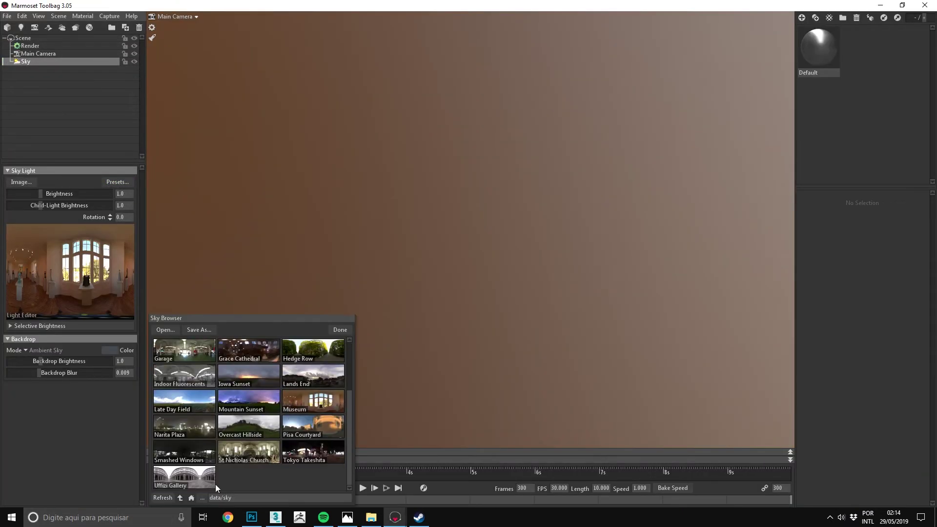
click(280, 383)
click(62, 96)
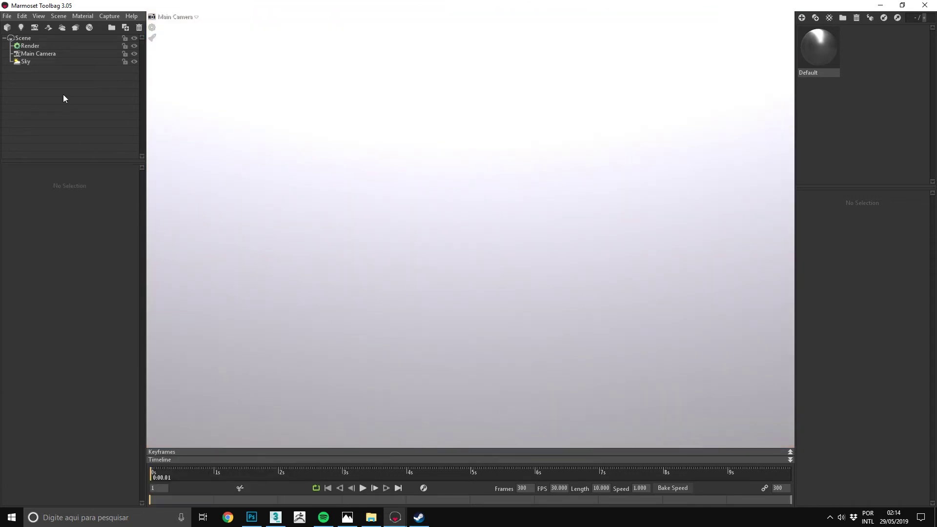
click(75, 28)
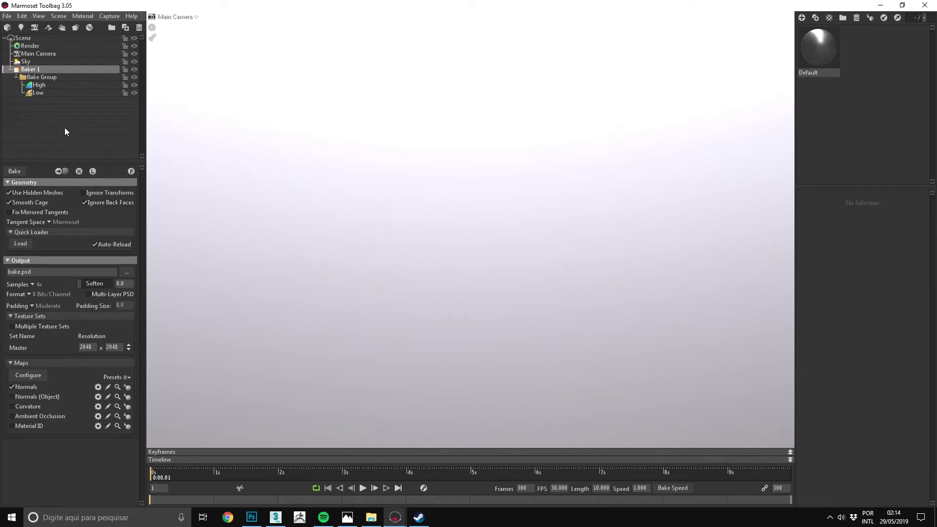
Step: Load the Faca_bake and Faca_high meshes into the Marmoset baker's Quick Loader
click(21, 244)
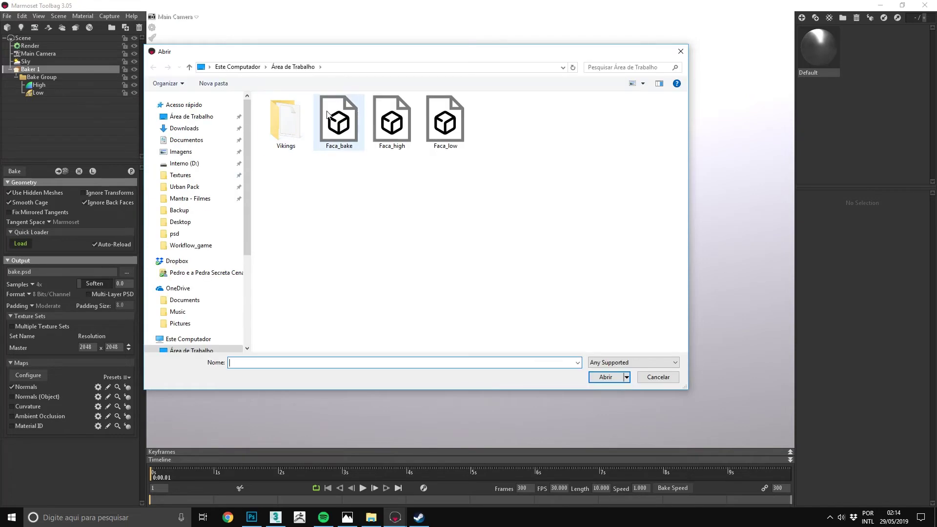
click(341, 136)
ctrl+click(385, 135)
click(606, 377)
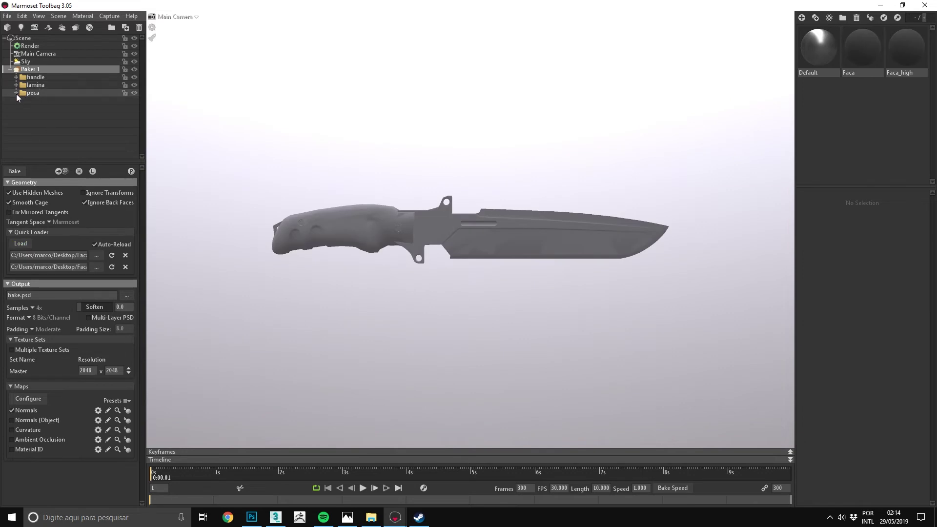
click(16, 93)
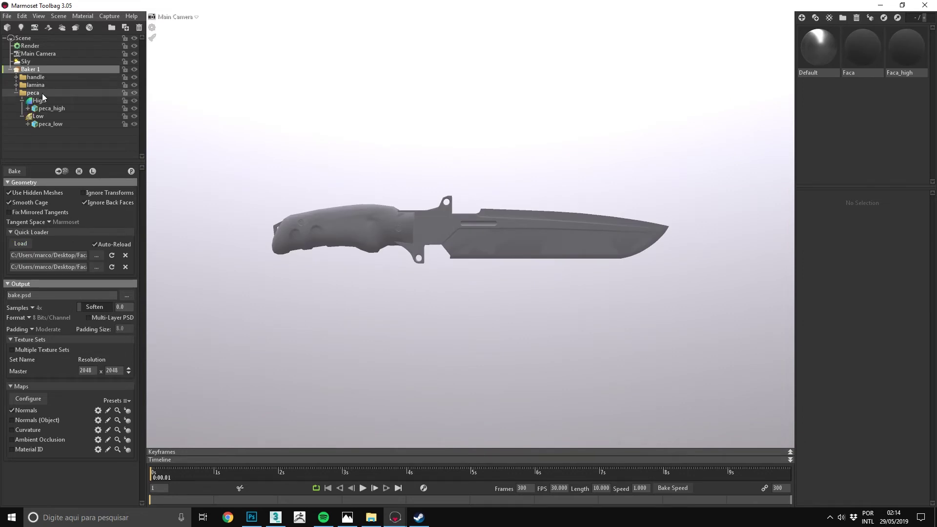
click(16, 93)
Step: Start the bake and confirm a new output file for the baked maps
click(20, 172)
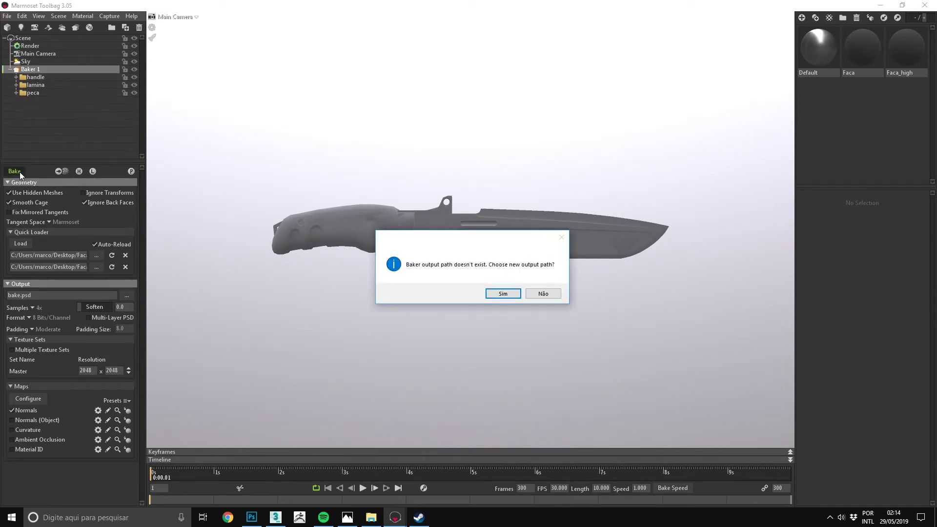
key(Return)
text(bake)
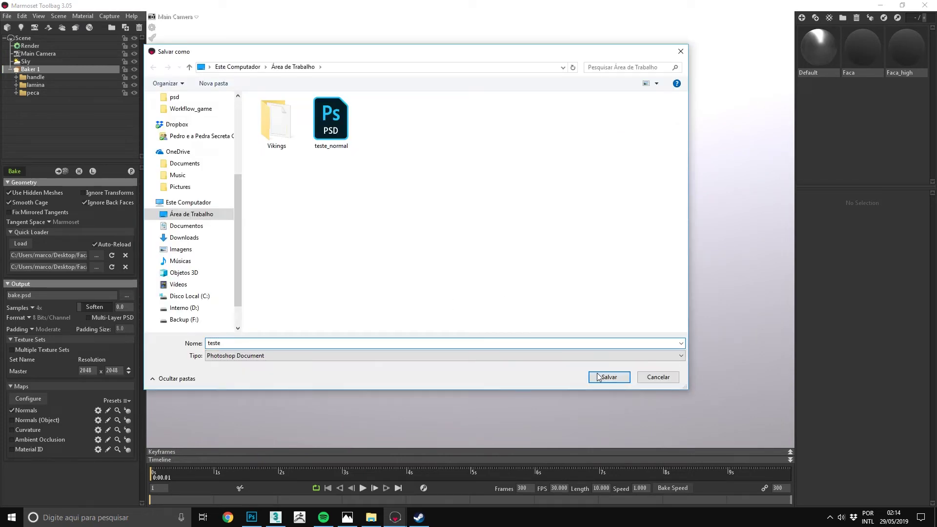
key(Return)
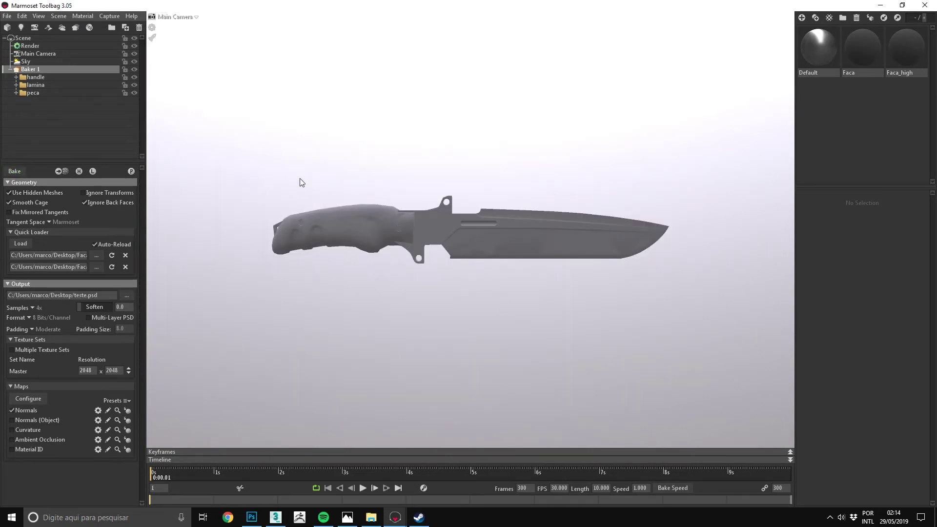
scroll(367, 235, up, 3)
scroll(344, 241, up, 3)
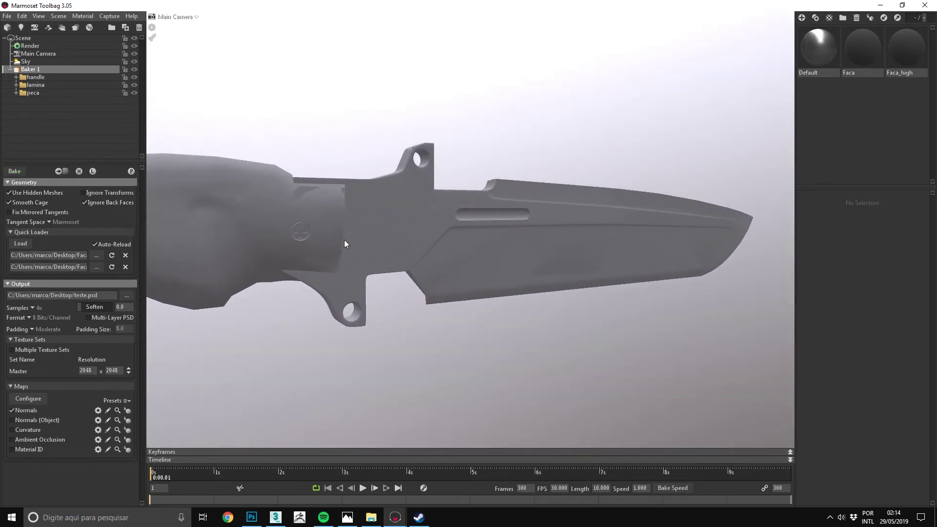
Step: Switch to the low-poly knife and preview the baked maps on the handle and blade
click(78, 171)
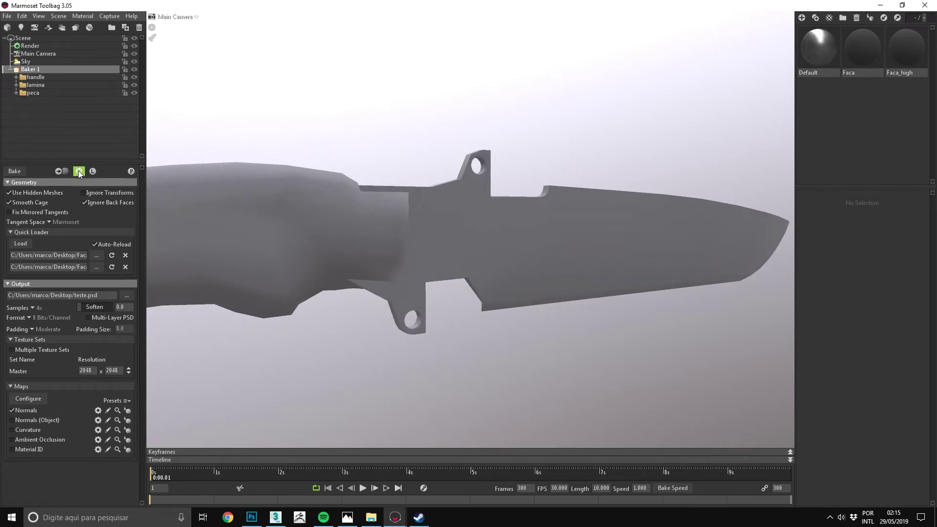
click(131, 171)
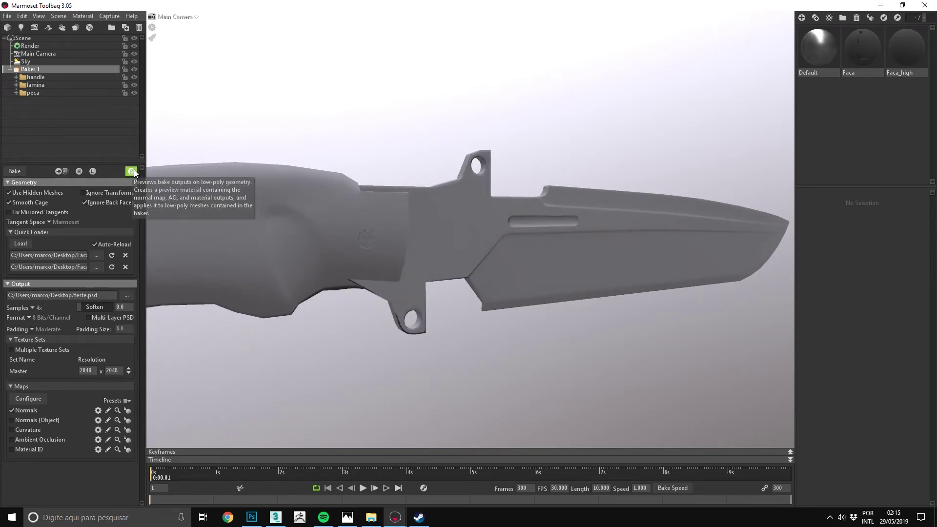
scroll(556, 205, up, 2)
scroll(522, 203, up, 2)
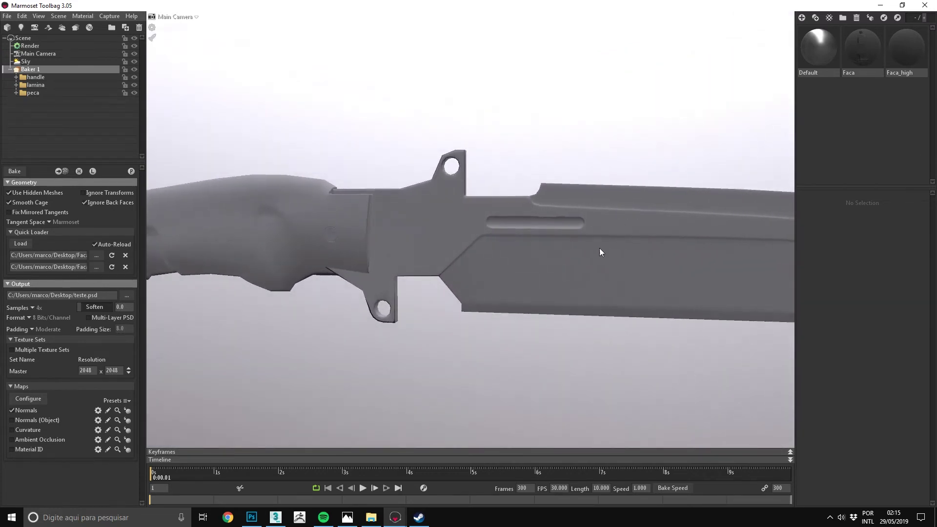
mouse_move(599, 251)
mouse_down()
mouse_move(323, 223)
mouse_move(454, 234)
mouse_up()
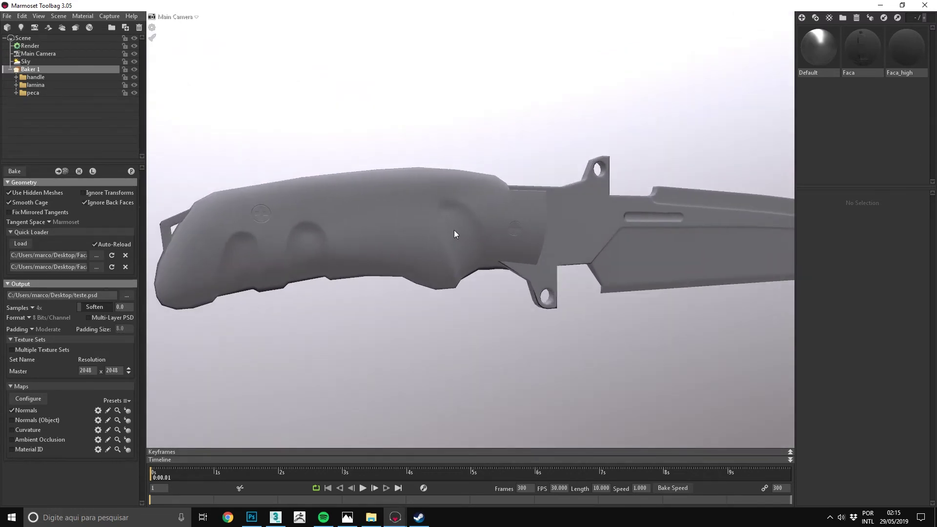
click(454, 230)
double_click(497, 217)
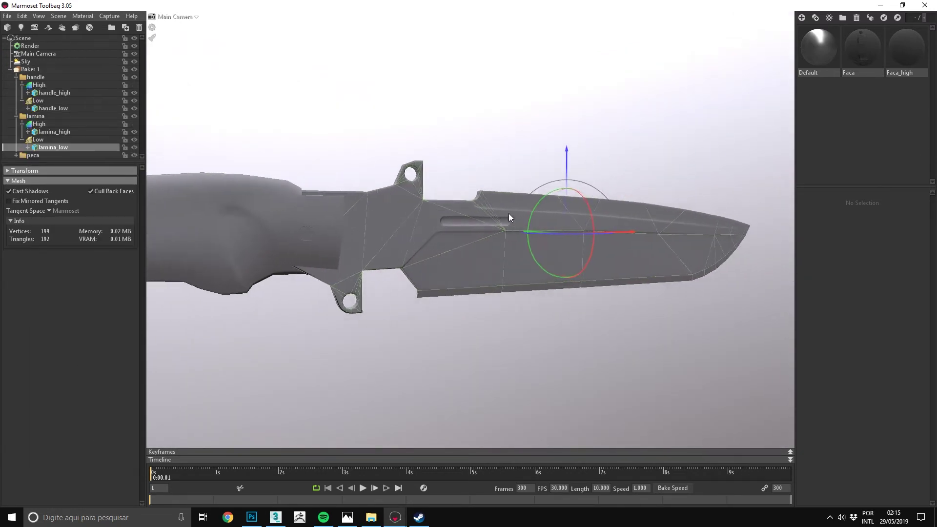
mouse_move(467, 223)
mouse_down()
mouse_move(343, 180)
mouse_move(428, 268)
mouse_move(472, 290)
mouse_move(478, 277)
mouse_move(445, 349)
mouse_move(448, 284)
mouse_move(403, 261)
mouse_move(454, 257)
mouse_move(514, 222)
mouse_up()
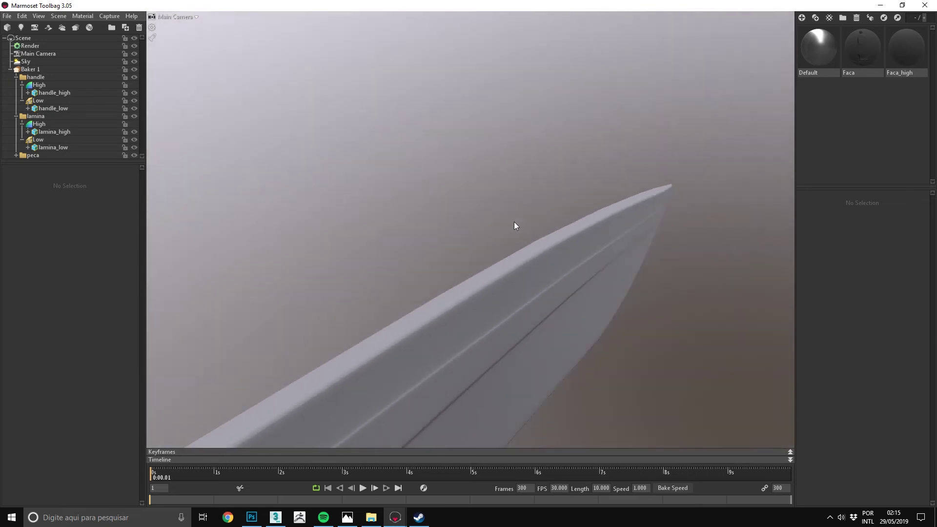
Step: Set the Faca material's reflectivity to Metalness and its microsurface to Roughness
click(862, 53)
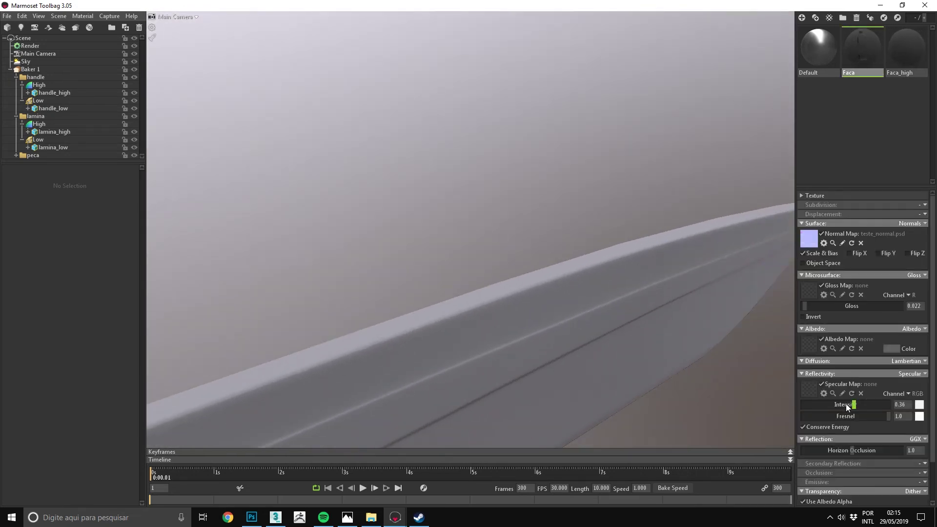
drag(847, 406, 839, 406)
click(909, 374)
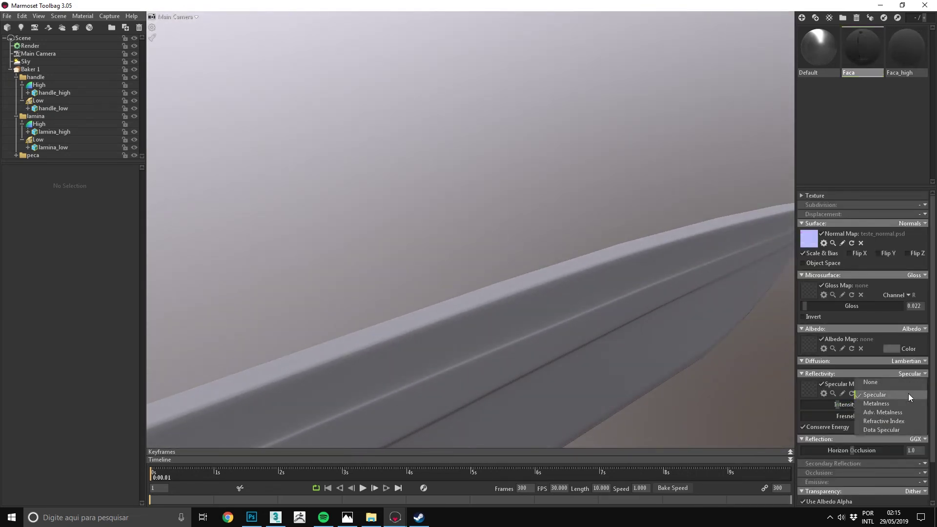
click(854, 404)
click(912, 275)
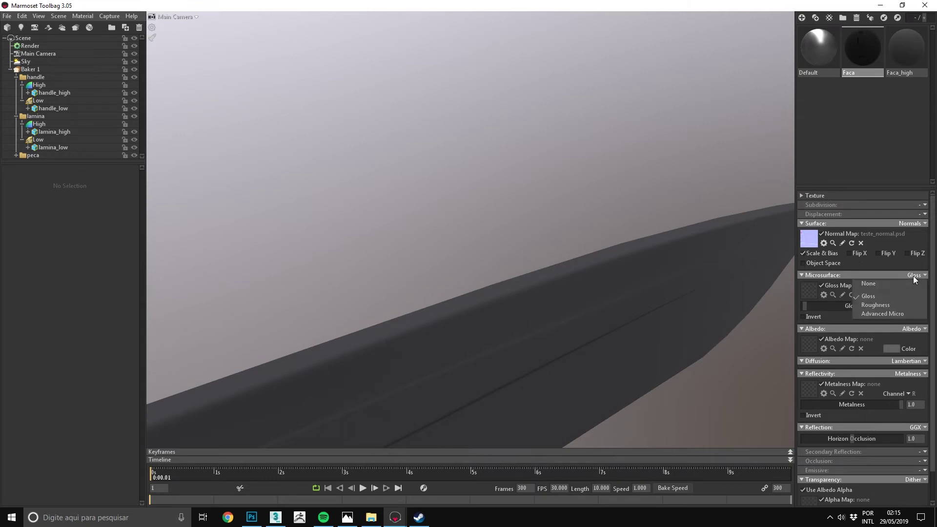
click(914, 301)
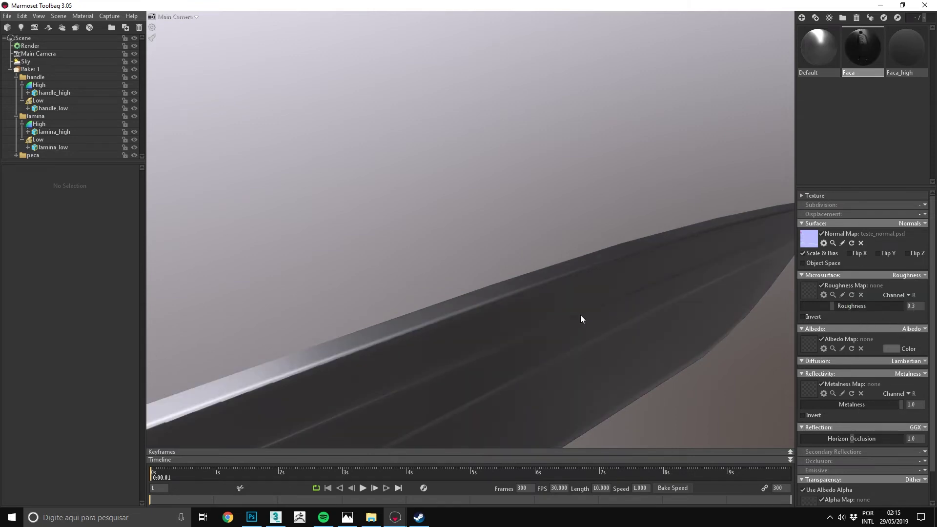
mouse_move(581, 316)
mouse_down()
mouse_move(533, 306)
mouse_move(544, 270)
mouse_move(554, 303)
mouse_move(450, 199)
mouse_move(676, 192)
mouse_move(621, 226)
mouse_move(519, 245)
mouse_move(560, 249)
mouse_move(537, 262)
mouse_move(546, 214)
mouse_up()
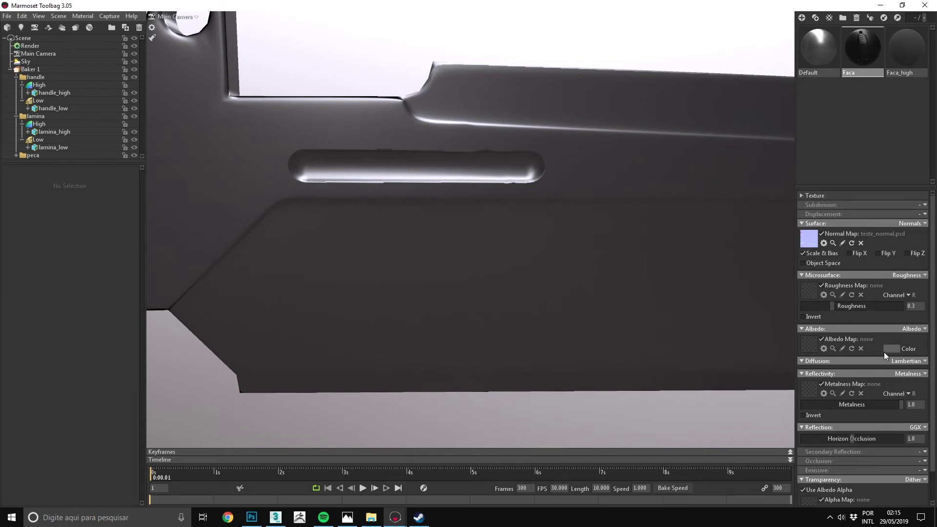
Step: Give the Faca material a near-white albedo colour
click(886, 350)
click(312, 379)
click(372, 381)
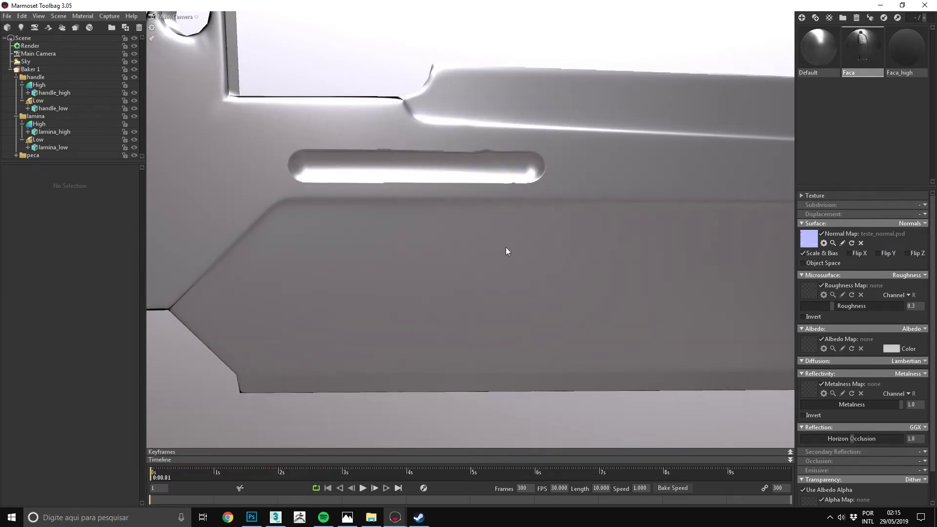
mouse_move(506, 247)
mouse_down()
mouse_move(391, 250)
mouse_move(434, 269)
mouse_move(489, 273)
mouse_move(489, 292)
mouse_move(444, 284)
mouse_move(447, 259)
mouse_move(550, 239)
mouse_move(391, 201)
mouse_up()
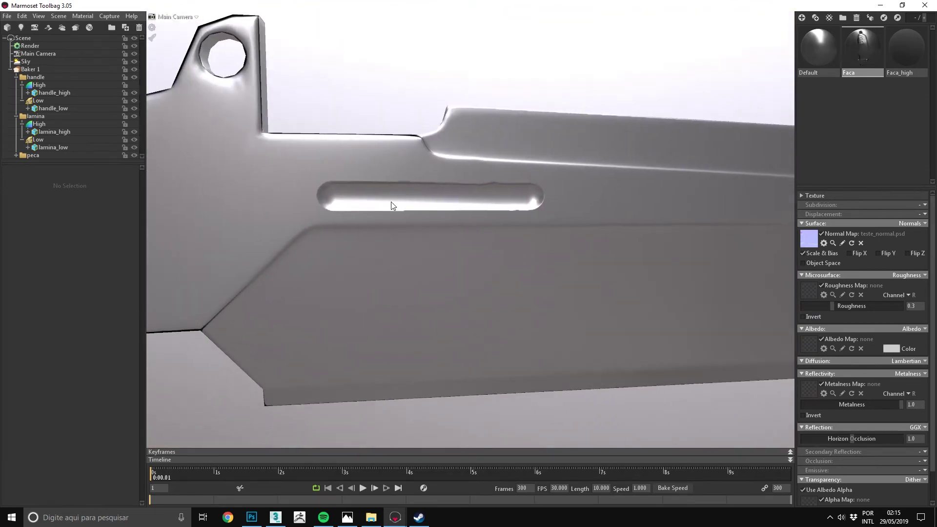
Step: Adjust Baker 1's back-face and sample settings, then inspect the blade edge and handle emblem
click(51, 71)
click(83, 202)
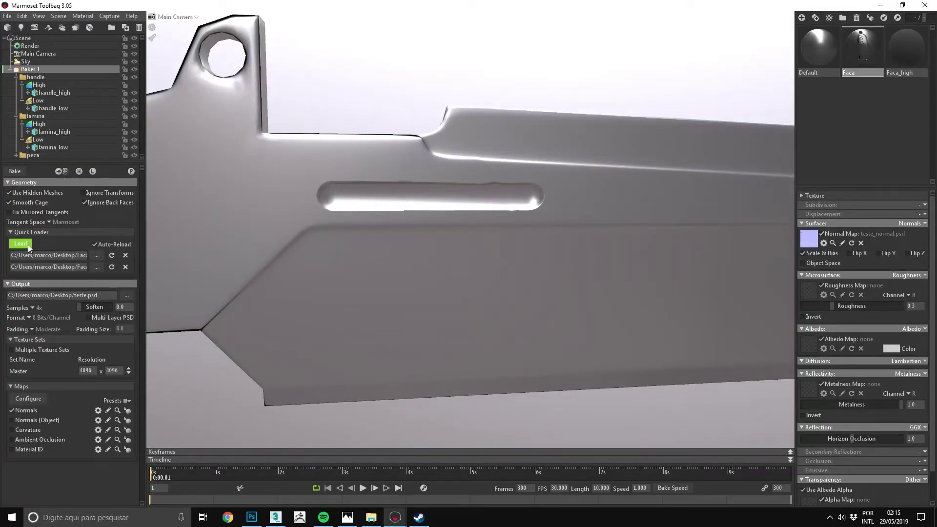
click(32, 308)
mouse_move(511, 201)
mouse_down()
mouse_move(555, 206)
mouse_move(319, 201)
mouse_move(467, 216)
mouse_move(455, 270)
mouse_move(543, 292)
mouse_move(424, 199)
mouse_move(393, 219)
mouse_move(497, 198)
mouse_move(488, 112)
mouse_move(583, 101)
mouse_move(462, 86)
mouse_move(373, 149)
mouse_move(441, 174)
mouse_up()
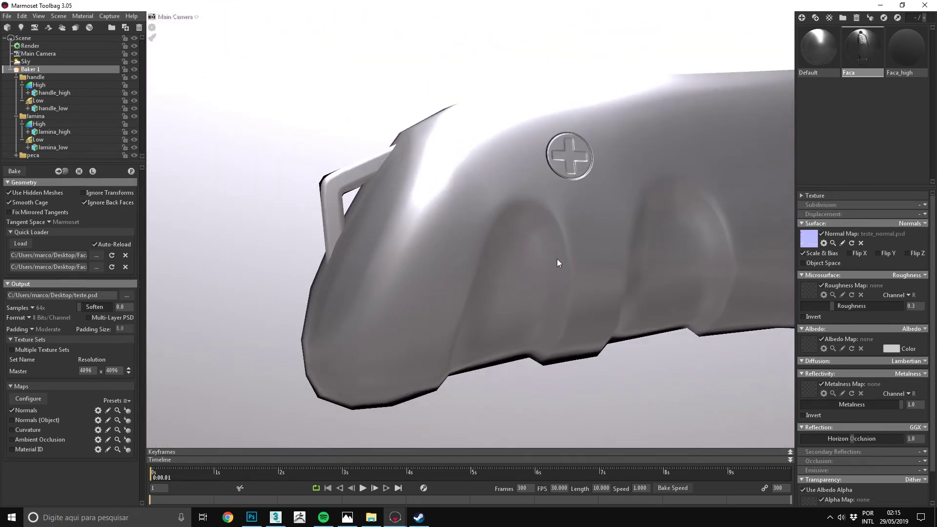
mouse_move(558, 259)
mouse_down()
mouse_move(530, 178)
mouse_move(496, 161)
mouse_move(564, 272)
mouse_move(592, 268)
mouse_move(422, 251)
mouse_move(439, 234)
mouse_move(601, 251)
mouse_move(439, 240)
mouse_move(334, 126)
mouse_move(409, 250)
mouse_move(464, 233)
mouse_move(420, 234)
mouse_move(453, 227)
mouse_move(502, 242)
mouse_move(465, 240)
mouse_move(610, 223)
mouse_move(620, 277)
mouse_move(571, 290)
mouse_move(539, 222)
mouse_up()
click(408, 245)
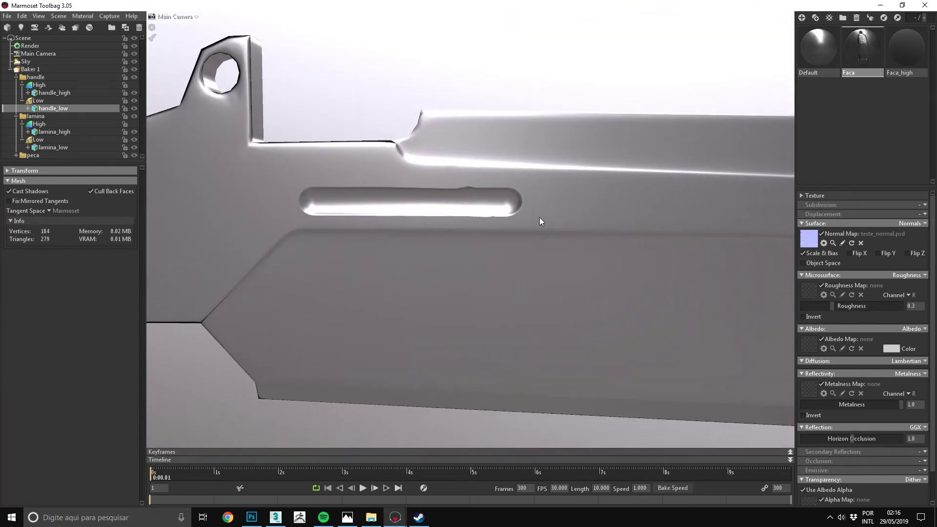
Step: Paint bake direction over the blade slot on the blade's low-poly mesh
click(53, 147)
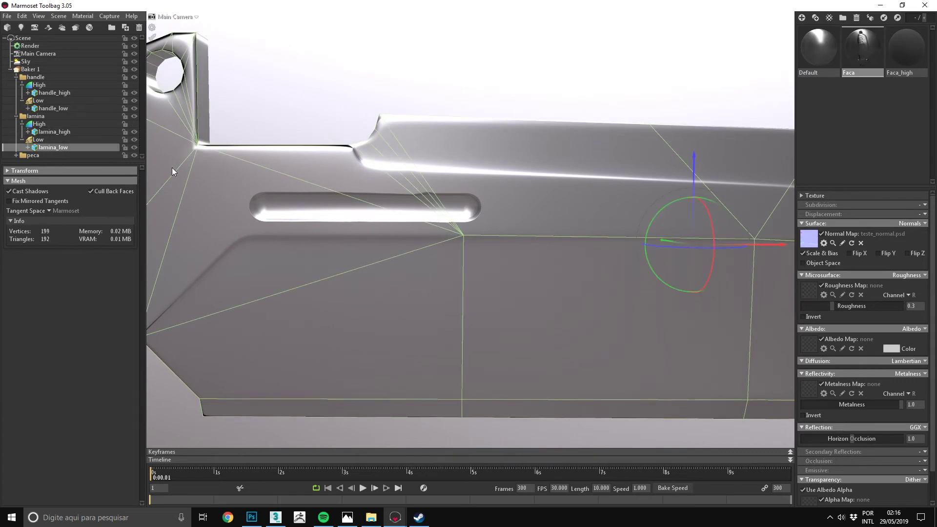
click(67, 139)
click(35, 278)
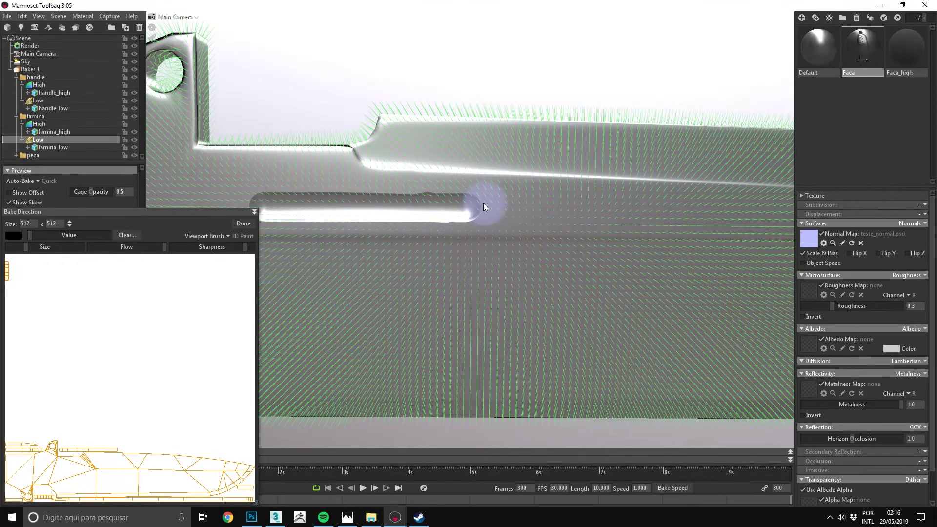
mouse_move(481, 204)
mouse_down()
mouse_move(309, 206)
mouse_move(378, 202)
mouse_up()
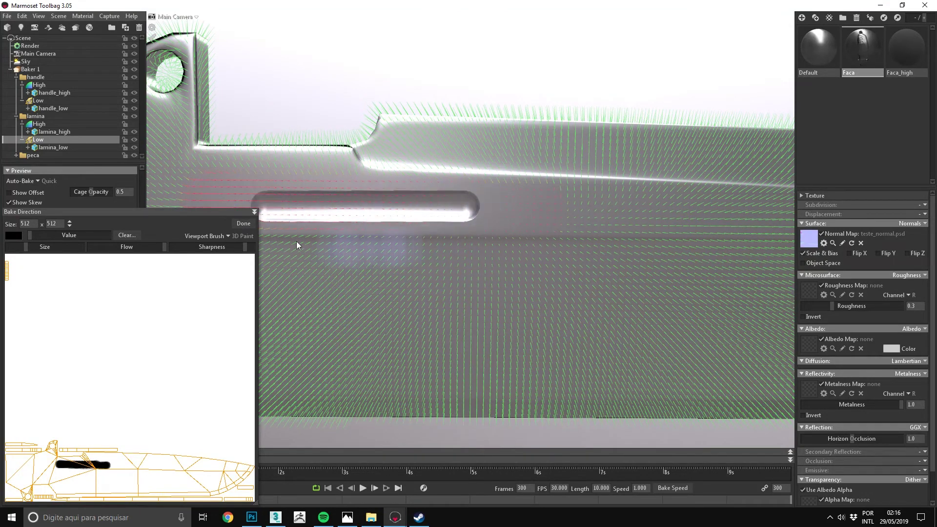
click(243, 223)
click(412, 110)
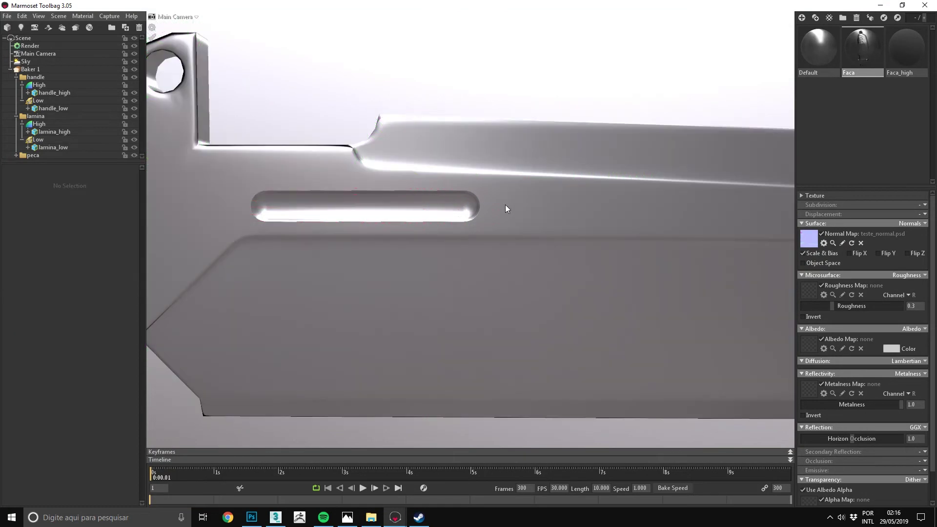
Step: Rerun the Baker 1 bake and launch Substance Painter from the Steam library
scroll(505, 204, down, 3)
scroll(421, 97, down, 3)
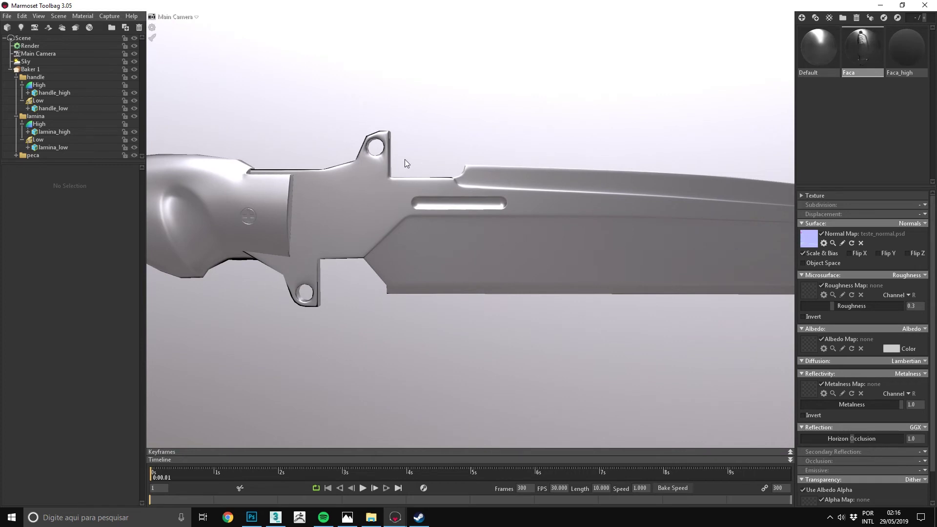
click(31, 69)
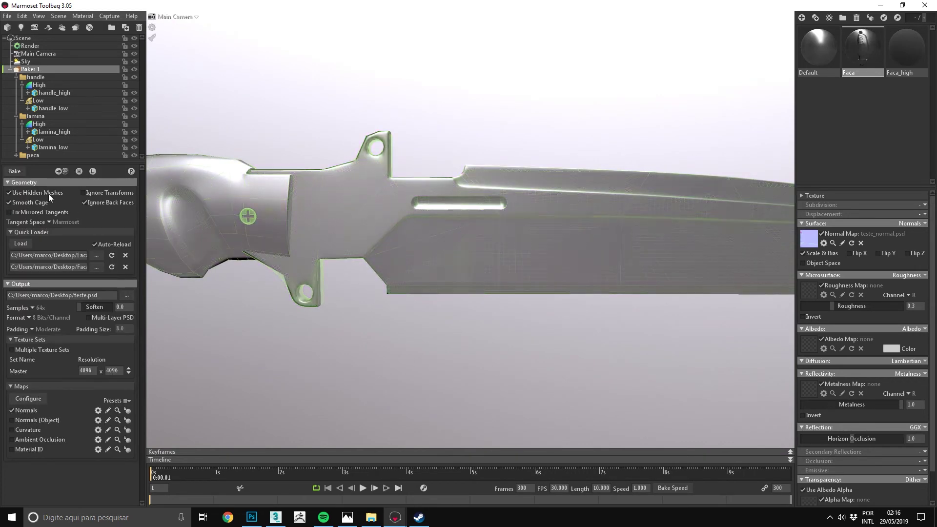
click(15, 171)
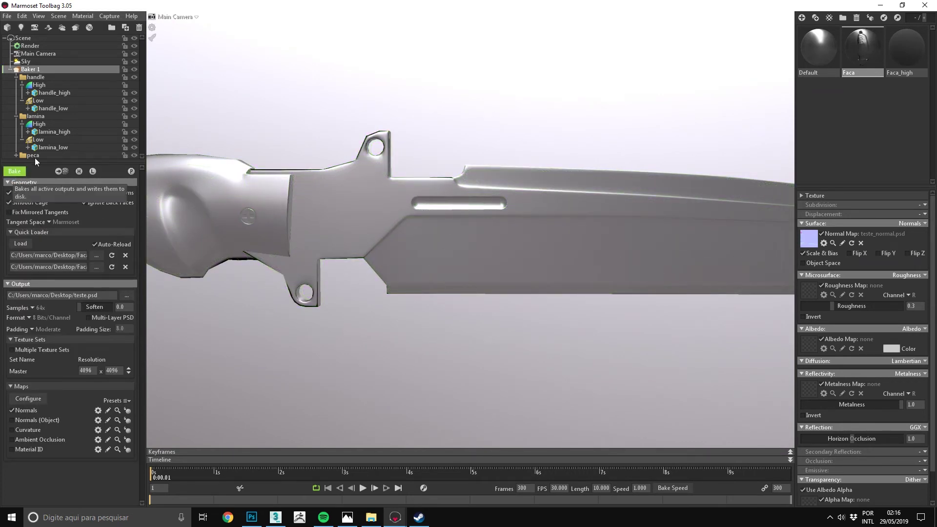
click(415, 521)
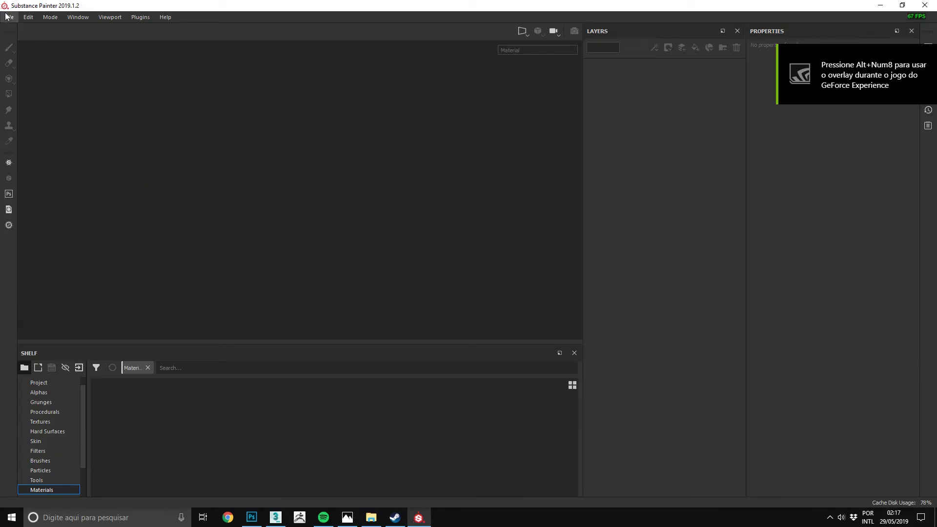
Step: Create a new project from the Faca_low mesh and orbit to see the knife side-on
click(10, 17)
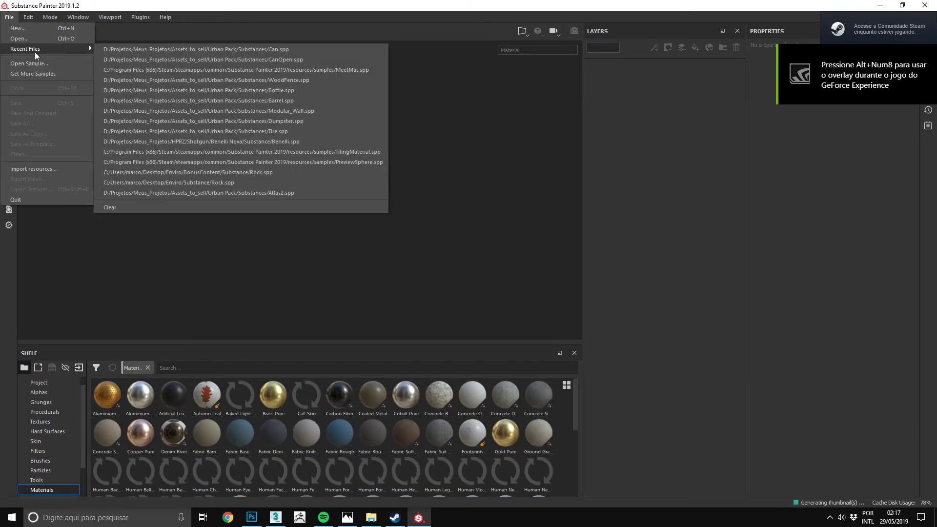
click(46, 30)
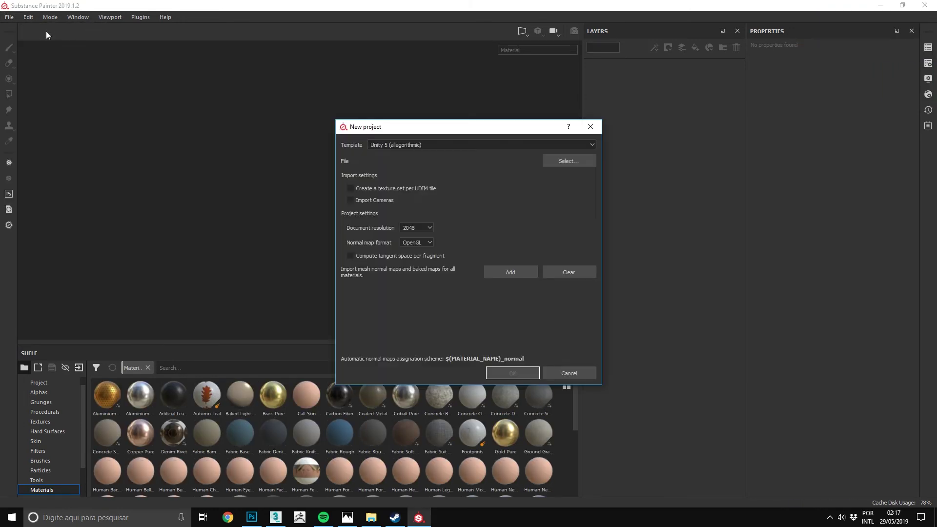
click(561, 162)
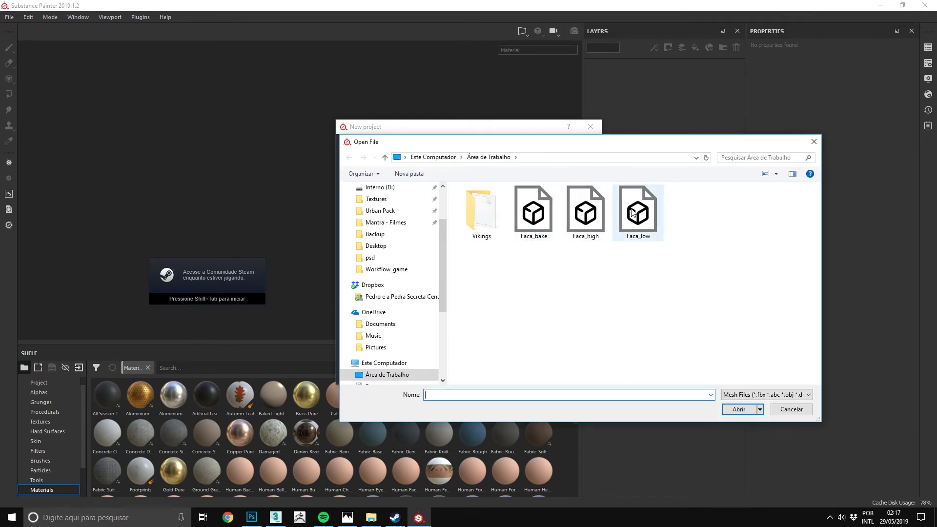
double_click(636, 215)
click(505, 373)
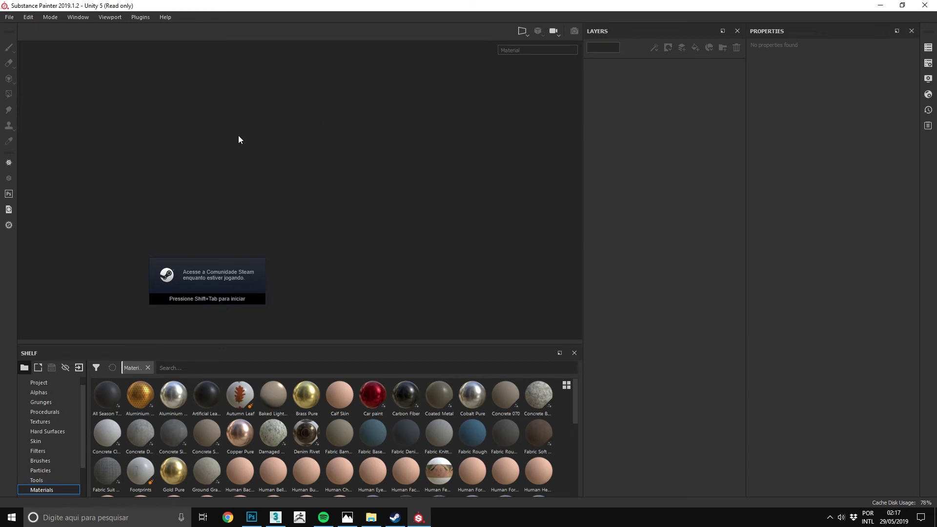
mouse_move(219, 147)
alt+mouse_down()
mouse_move(602, 157)
mouse_move(405, 200)
mouse_move(481, 156)
mouse_move(184, 150)
mouse_move(368, 184)
alt+mouse_up()
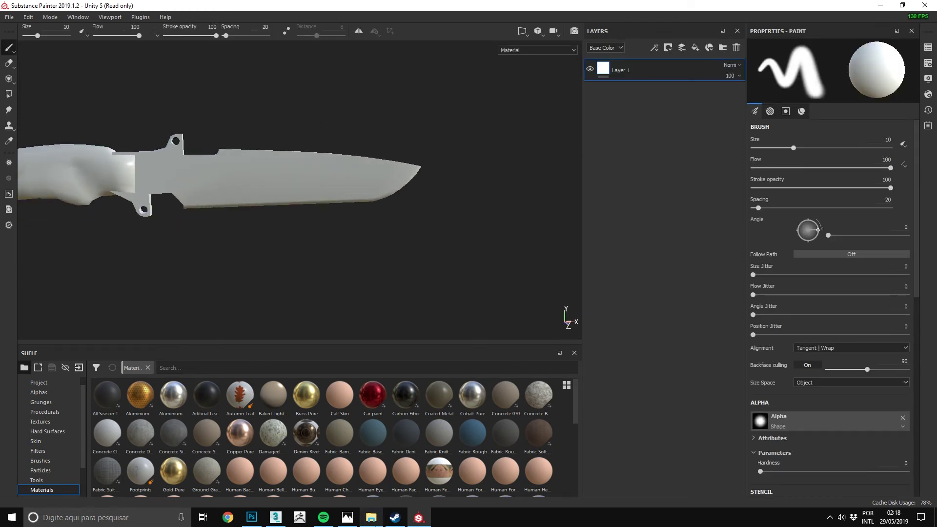
Step: Drag the teste_normal map from the desktop folder into the Painter project
click(371, 517)
click(272, 206)
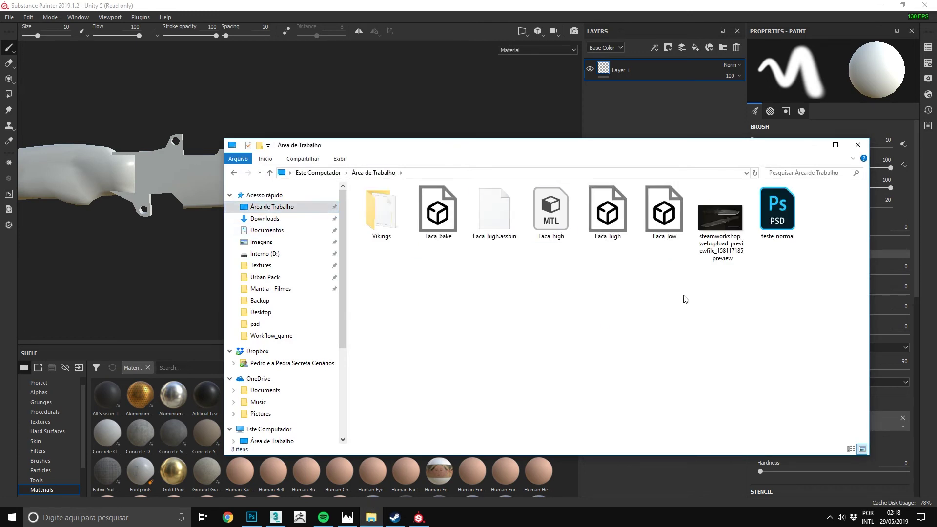
click(780, 209)
mouse_move(714, 150)
mouse_down()
mouse_move(710, 103)
mouse_move(767, 90)
mouse_move(215, 426)
mouse_move(222, 409)
mouse_up()
Step: Import teste_normal as a texture into the project and show the texture set settings
click(614, 158)
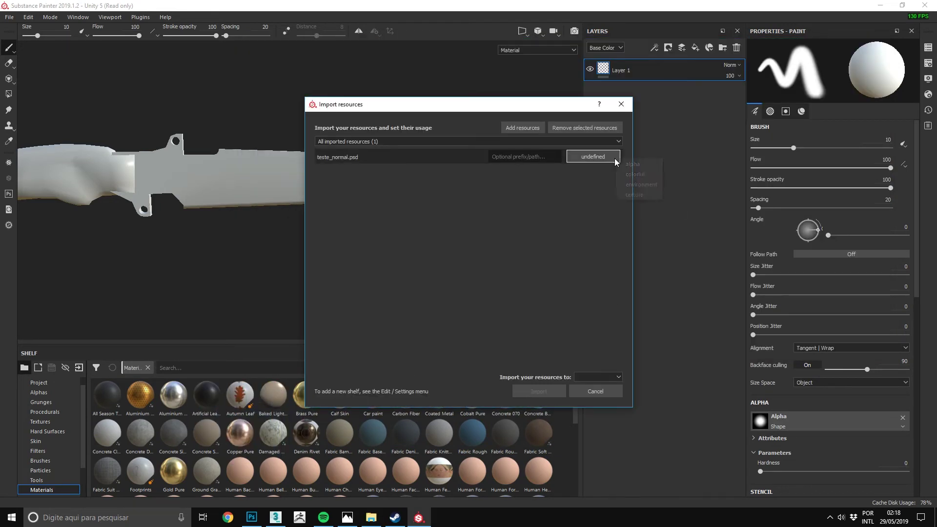
click(629, 194)
click(588, 380)
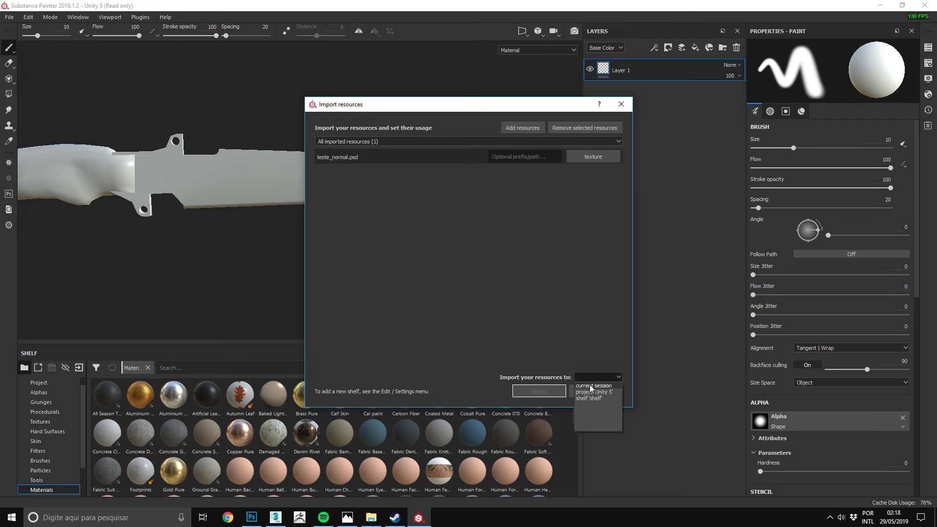
click(542, 392)
mouse_move(220, 196)
alt+right_down()
mouse_move(342, 135)
mouse_move(379, 236)
alt+right_up()
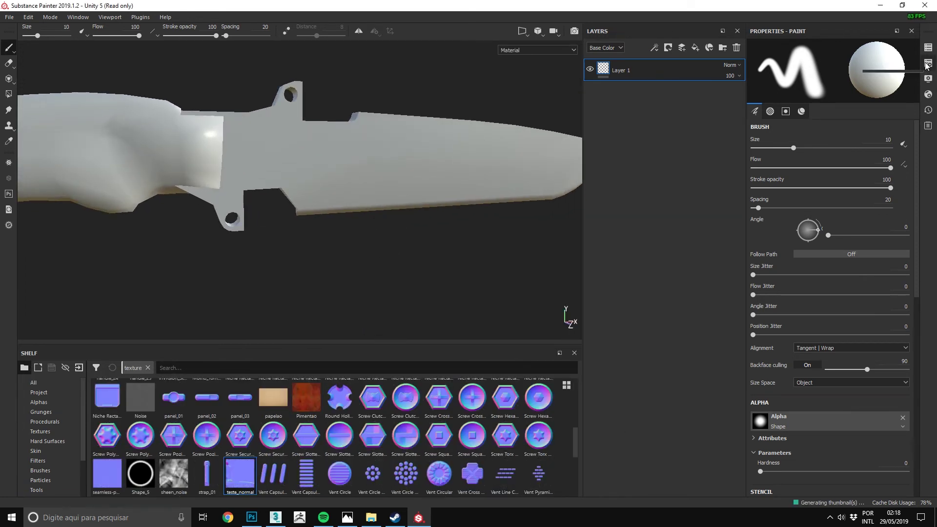
click(927, 63)
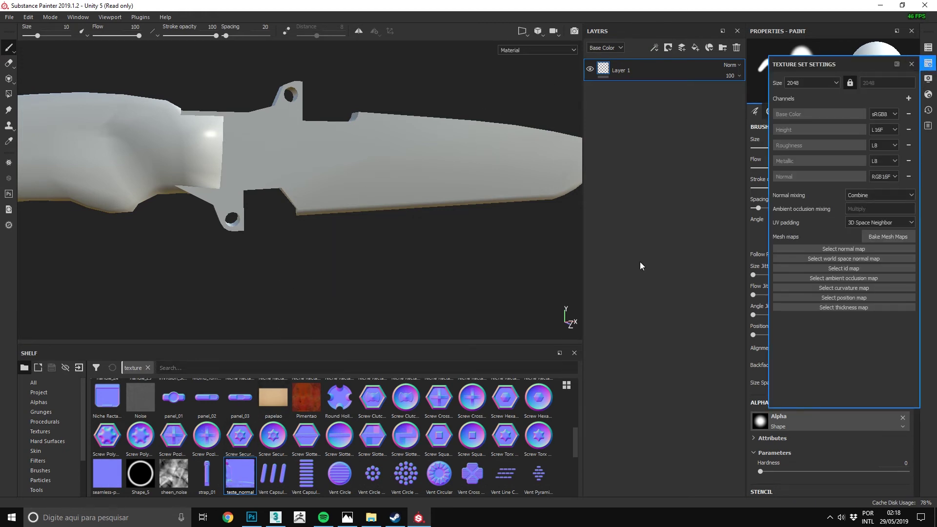
Step: Assign teste_normal as the Normal mesh map and inspect the knife's baked details
click(833, 248)
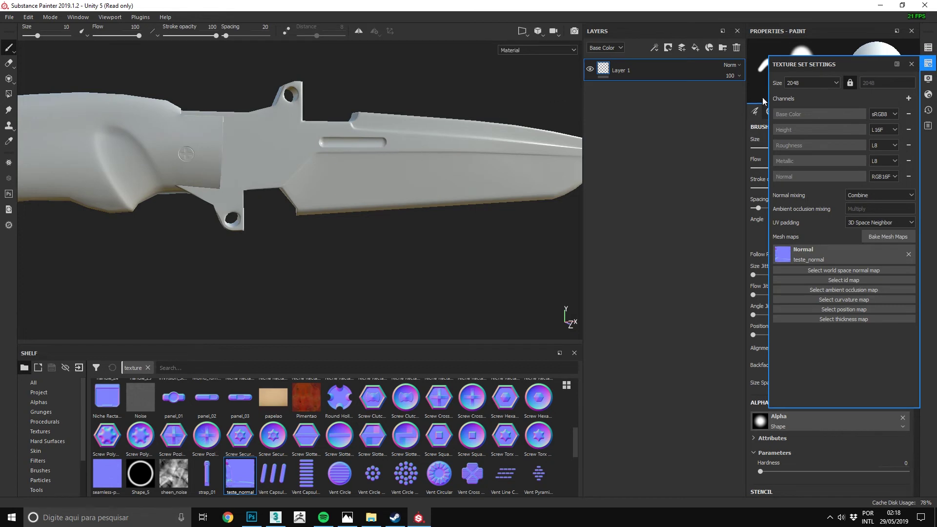
alt+drag(305, 116, 342, 127)
click(911, 64)
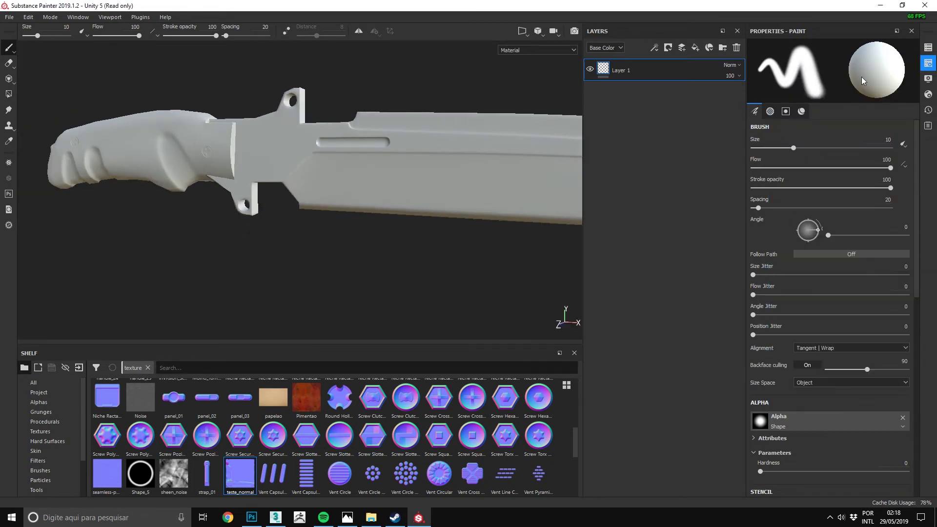
mouse_move(229, 147)
alt+mouse_down()
mouse_move(263, 197)
mouse_move(324, 178)
alt+mouse_up()
Step: Inspect the knife's handle in the flat UV layout view, then return to 3D
key(F3)
alt+middle_drag(385, 203, 278, 242)
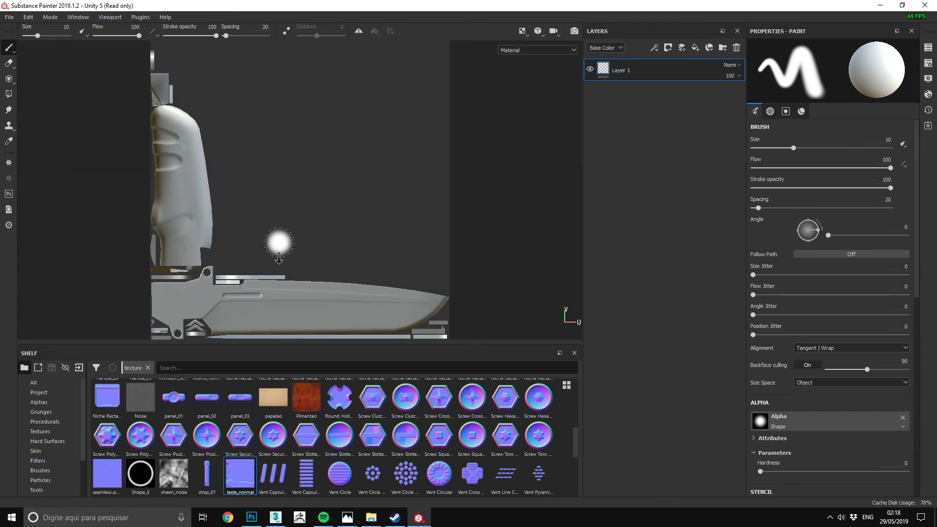
alt+right_drag(279, 257, 321, 207)
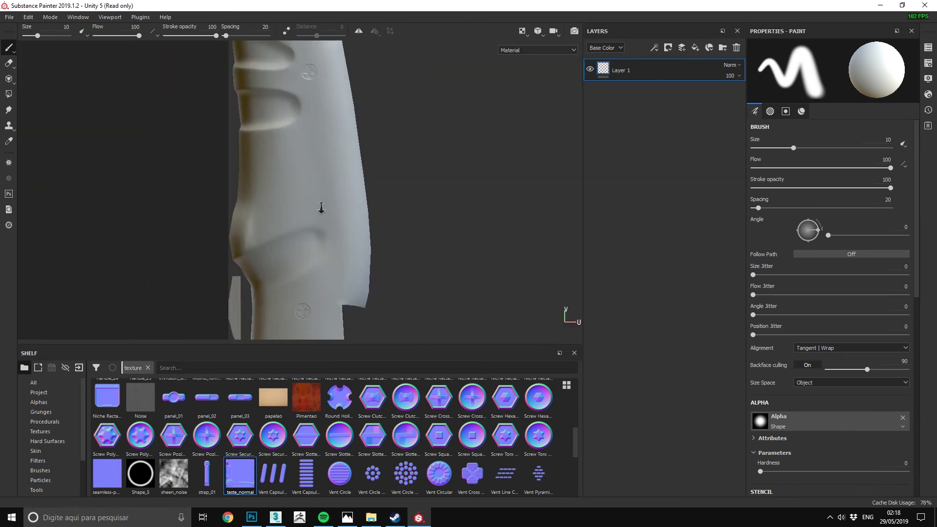
key(F2)
Step: Reframe the knife in the 3D view and reduce the brush size
alt+middle_drag(482, 226, 489, 235)
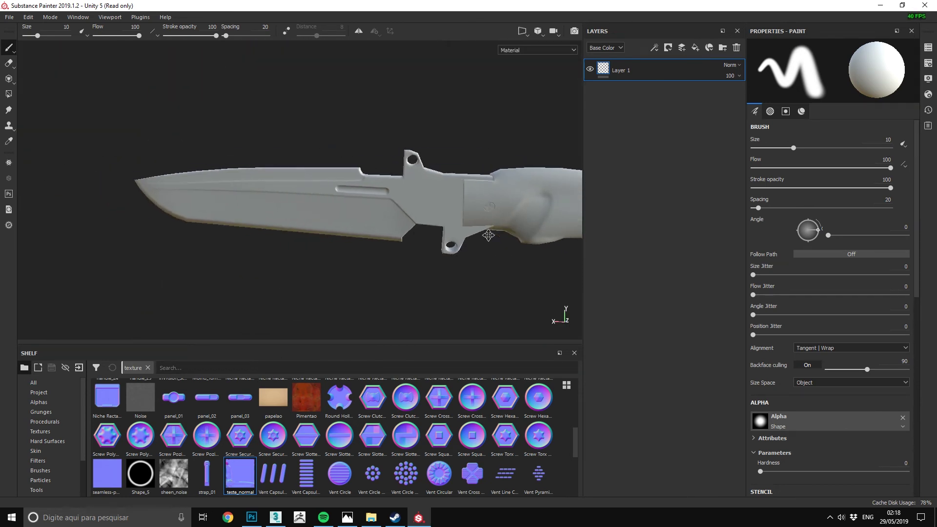
scroll(488, 236, up, 2)
scroll(489, 235, up, 2)
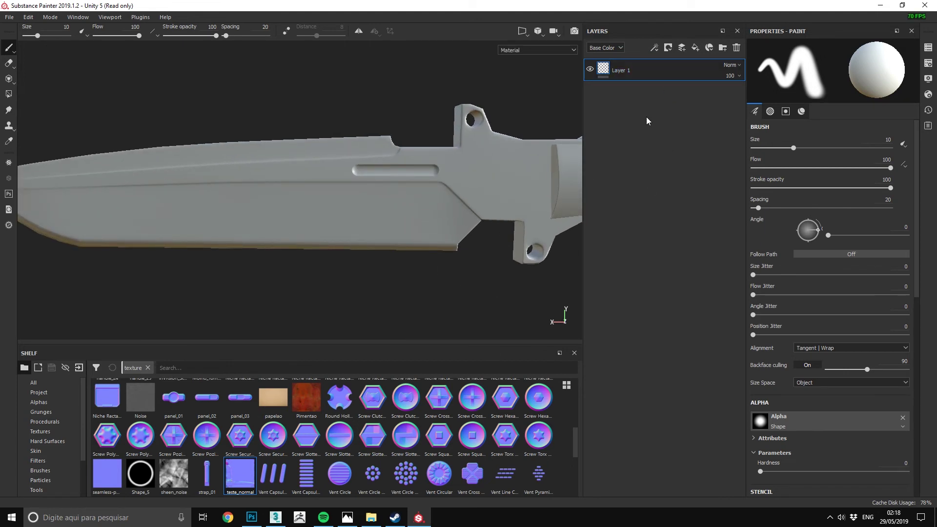
ctrl+right_drag(344, 187, 337, 188)
scroll(872, 225, down, 5)
scroll(849, 225, down, 5)
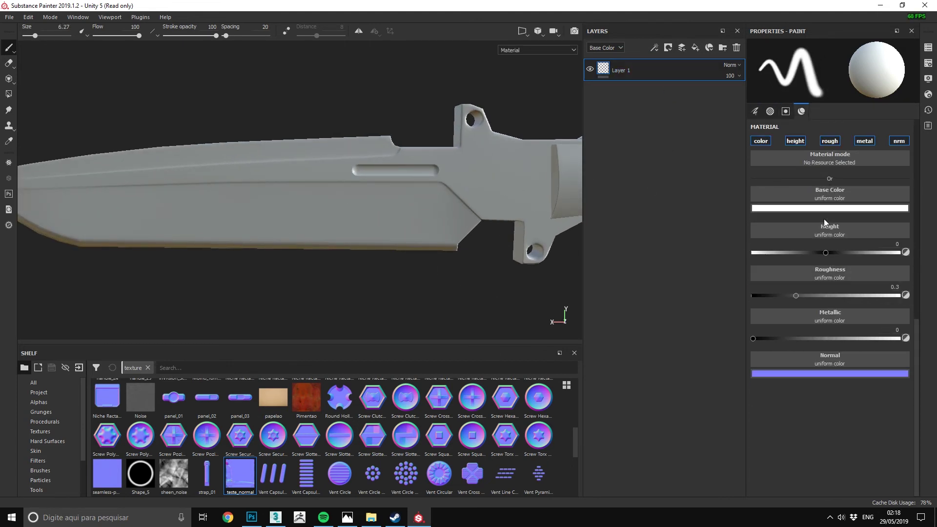
Step: Paint a red base-colour stroke across the blade with a smaller brush
click(825, 208)
click(804, 246)
ctrl+right_drag(350, 182, 317, 197)
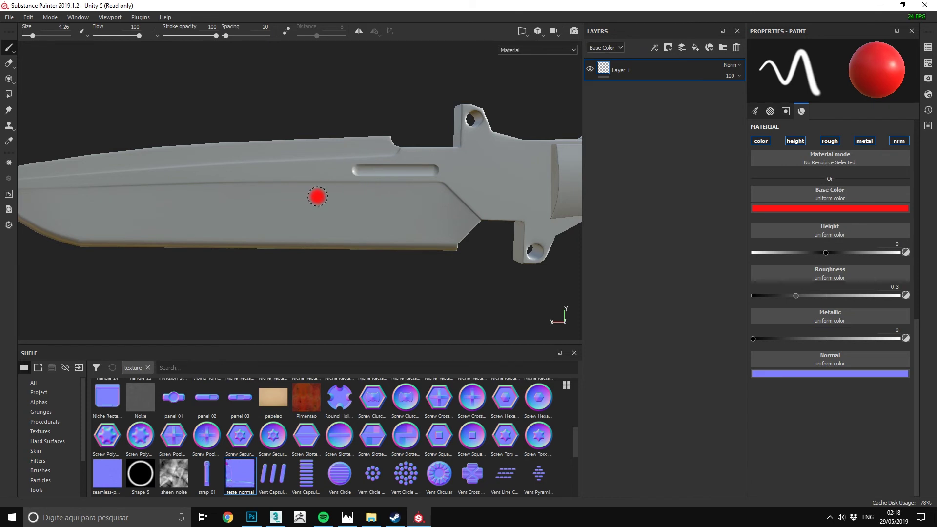
mouse_move(216, 205)
mouse_down()
mouse_move(476, 167)
mouse_move(609, 191)
mouse_move(265, 194)
mouse_move(420, 217)
mouse_move(285, 192)
mouse_up()
Step: Hide the panels and orbit around the knife to frame the blade's red stroke
key(Tab)
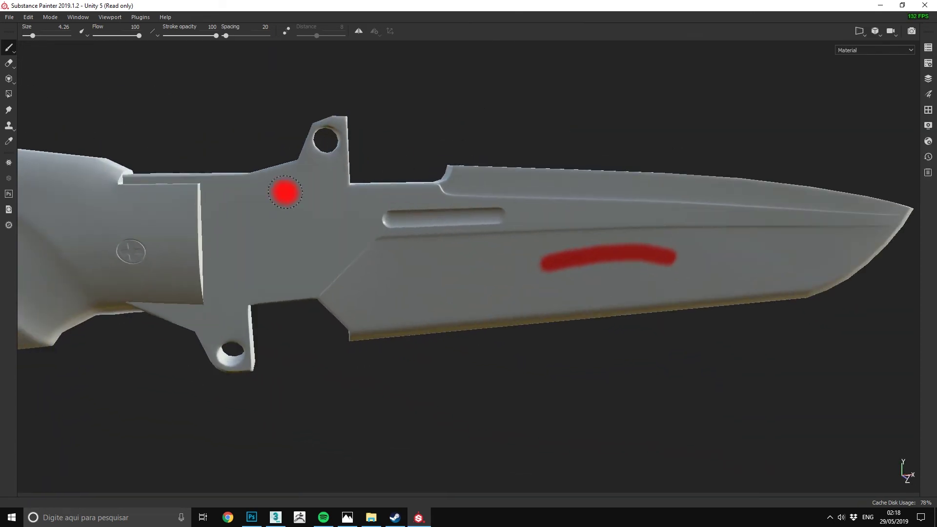
key([)
alt+right_drag(349, 214, 350, 210)
mouse_move(350, 210)
alt+middle_down()
mouse_move(355, 191)
mouse_move(561, 217)
alt+middle_up()
mouse_move(560, 217)
alt+mouse_down()
mouse_move(393, 218)
mouse_move(429, 168)
mouse_move(521, 245)
alt+mouse_up()
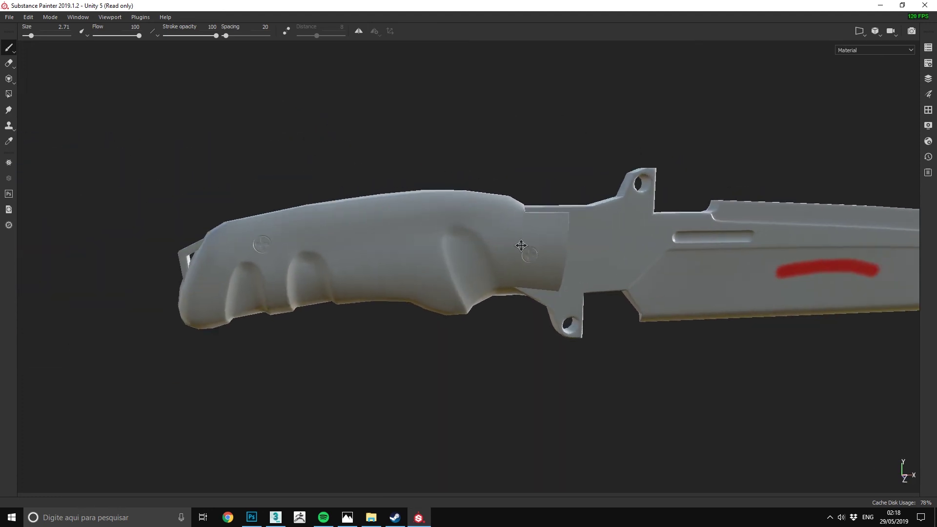
alt+middle_drag(521, 245, 371, 235)
mouse_move(371, 234)
alt+mouse_down()
mouse_move(58, 254)
mouse_move(502, 236)
mouse_move(284, 226)
mouse_move(592, 253)
mouse_move(494, 271)
mouse_move(537, 234)
alt+mouse_up()
alt+right_drag(537, 234, 561, 244)
alt+middle_drag(561, 244, 666, 213)
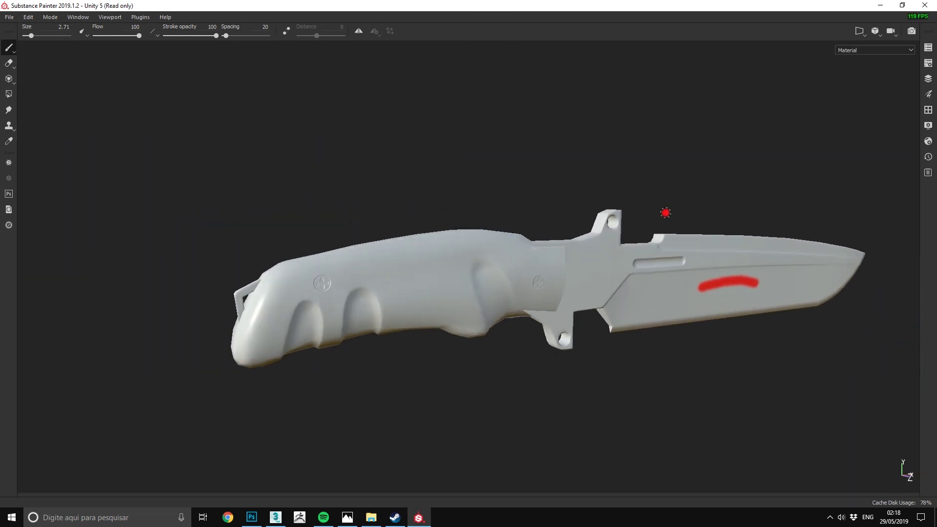
alt+drag(666, 212, 659, 273)
alt+right_drag(658, 274, 653, 318)
alt+drag(652, 318, 519, 236)
alt+middle_drag(519, 236, 313, 250)
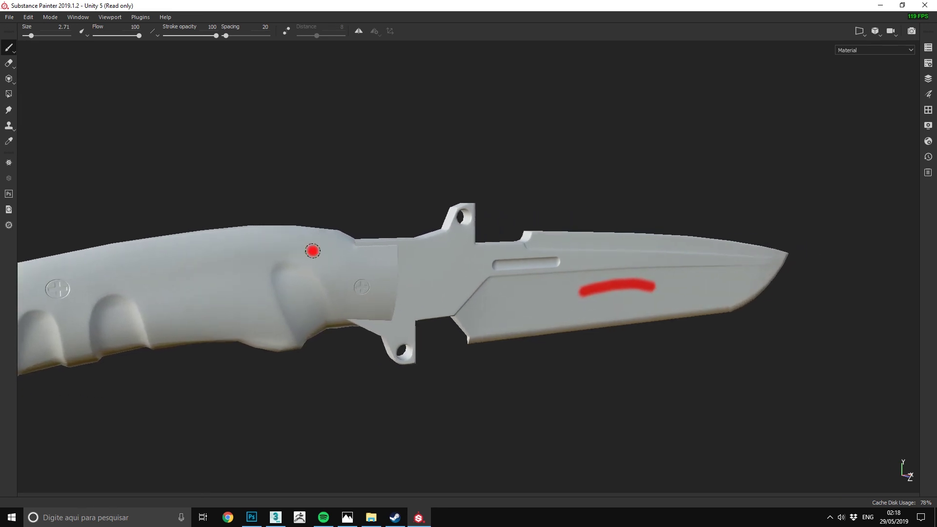
Step: Check the knife model's polygon statistics in 3ds Max, then return to Substance Painter
click(276, 517)
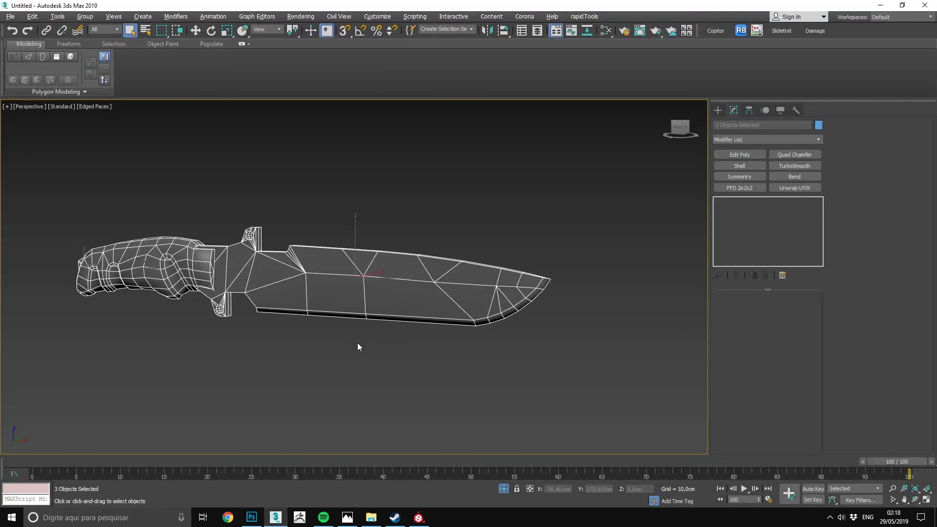
key(7)
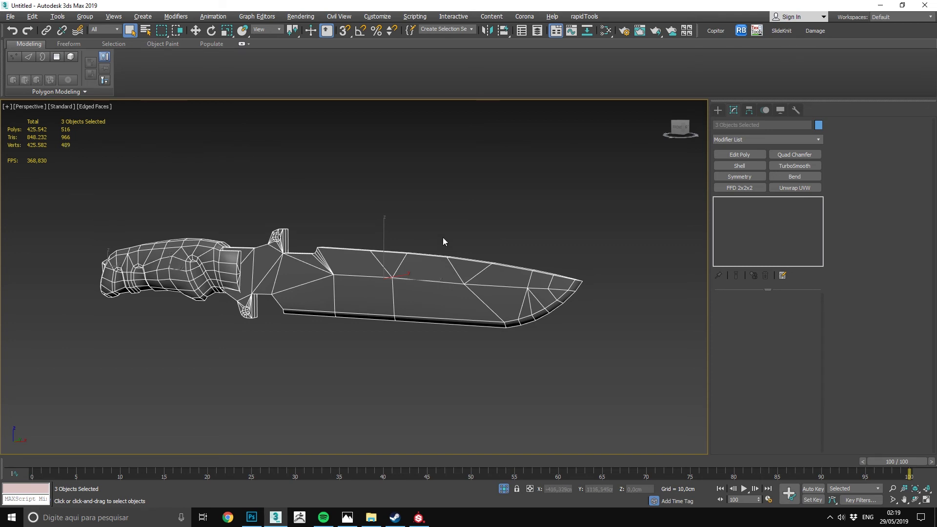
key(alt+Tab)
scroll(544, 278, down, 3)
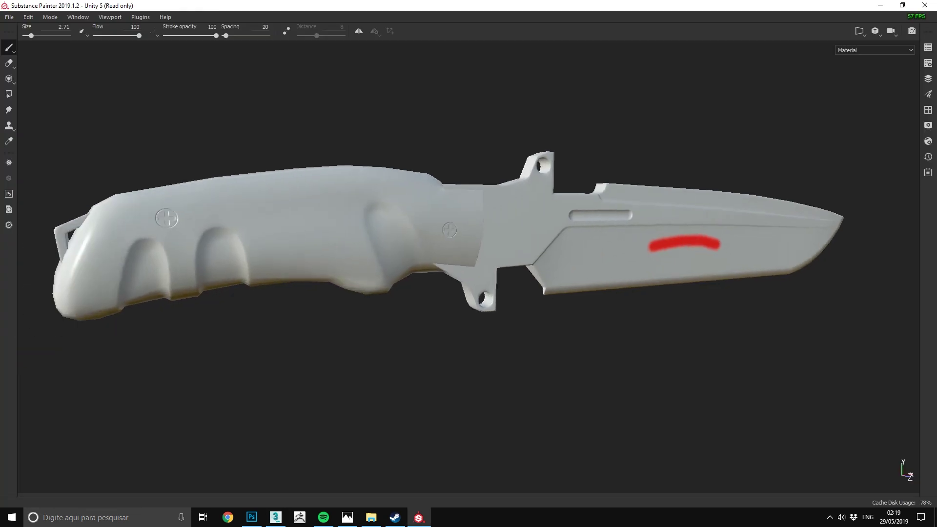
mouse_move(544, 278)
alt+mouse_down()
mouse_move(443, 266)
mouse_move(372, 235)
alt+mouse_up()
scroll(479, 227, up, 4)
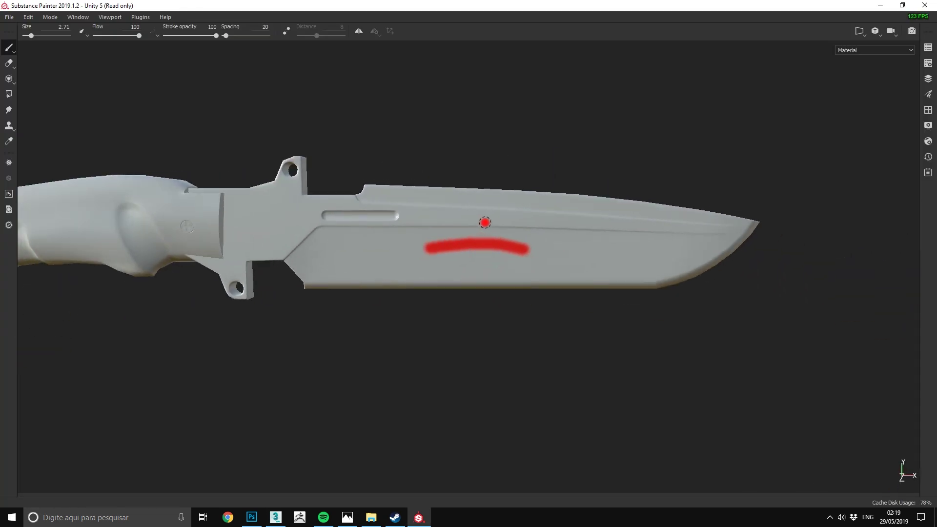
key(alt+Tab)
key(alt+Tab)
alt+middle_drag(456, 206, 472, 214)
scroll(472, 214, down, 3)
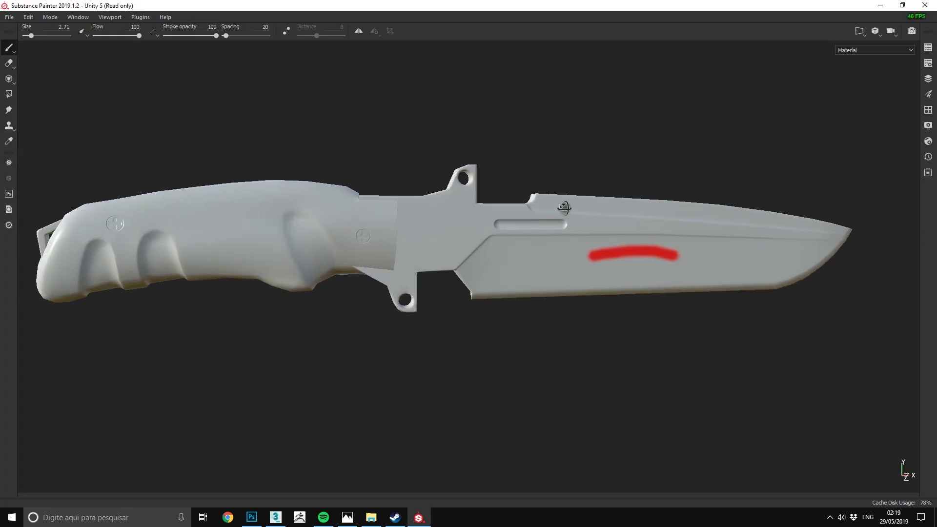
alt+middle_drag(397, 203, 540, 197)
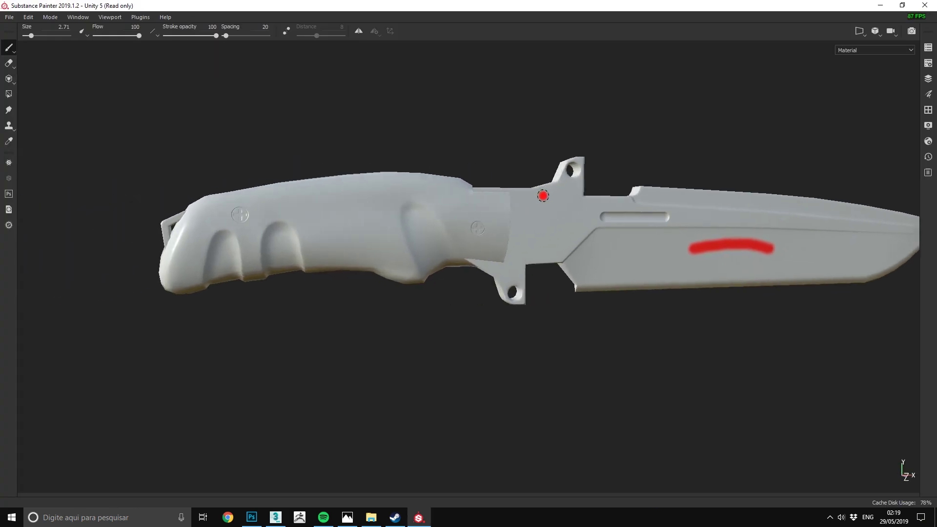